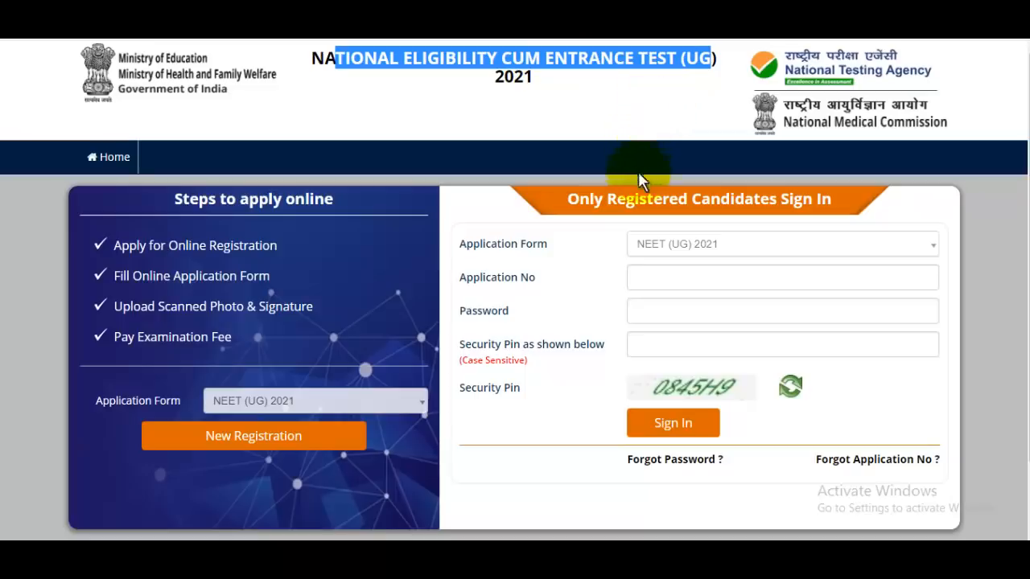
Step: Scroll the JobsGyan NEET 2021 article to Important Links and follow the Apply Online link
scroll(693, 277, "down", 1)
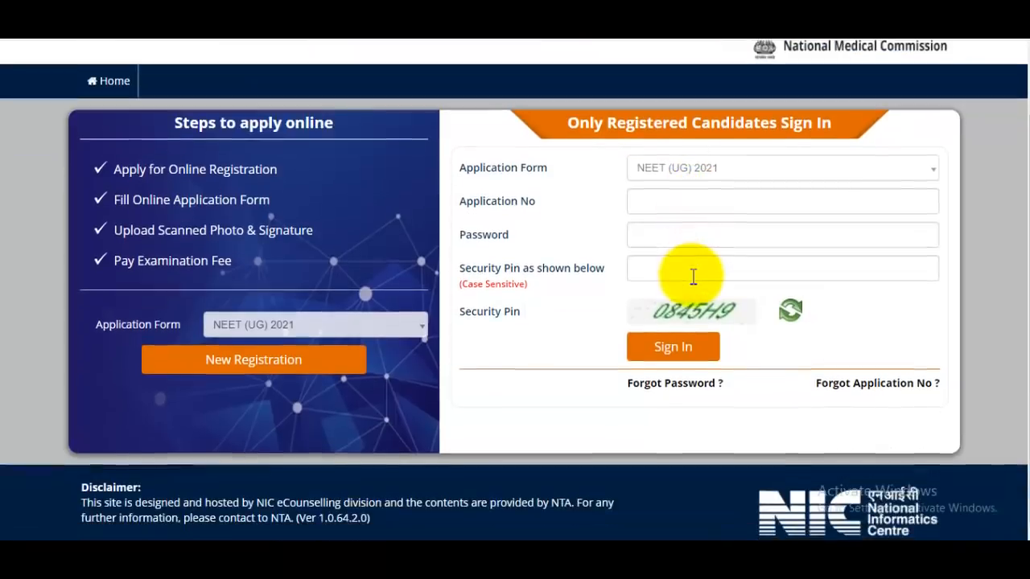
scroll(693, 290, "up", 1)
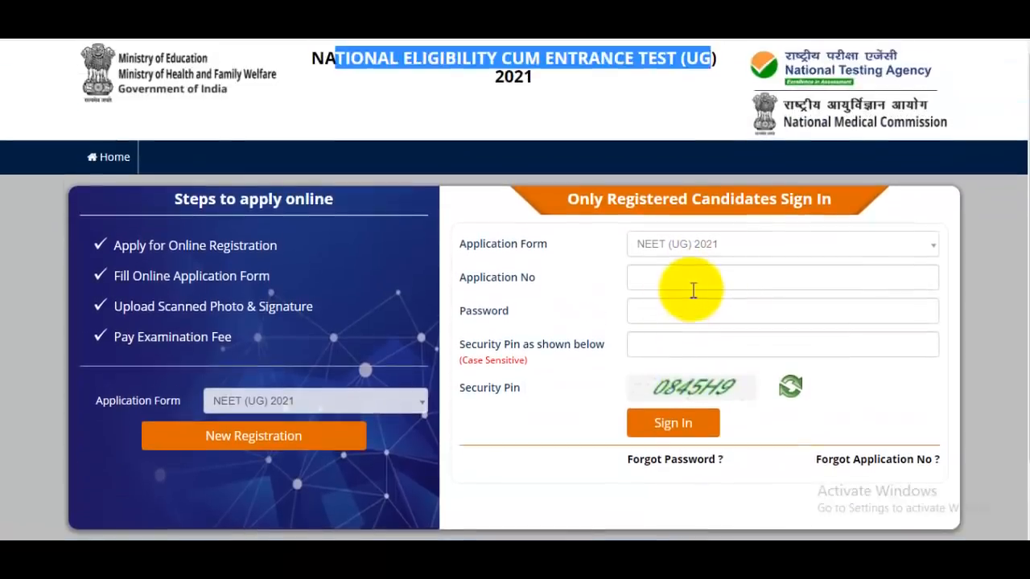
scroll(692, 289, "down", 1)
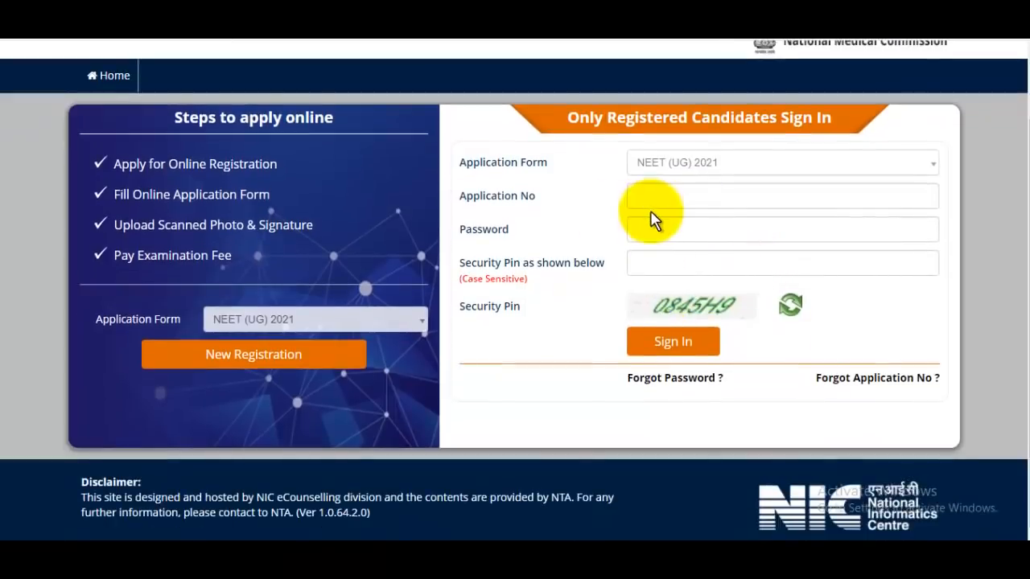
scroll(654, 217, "up", 1)
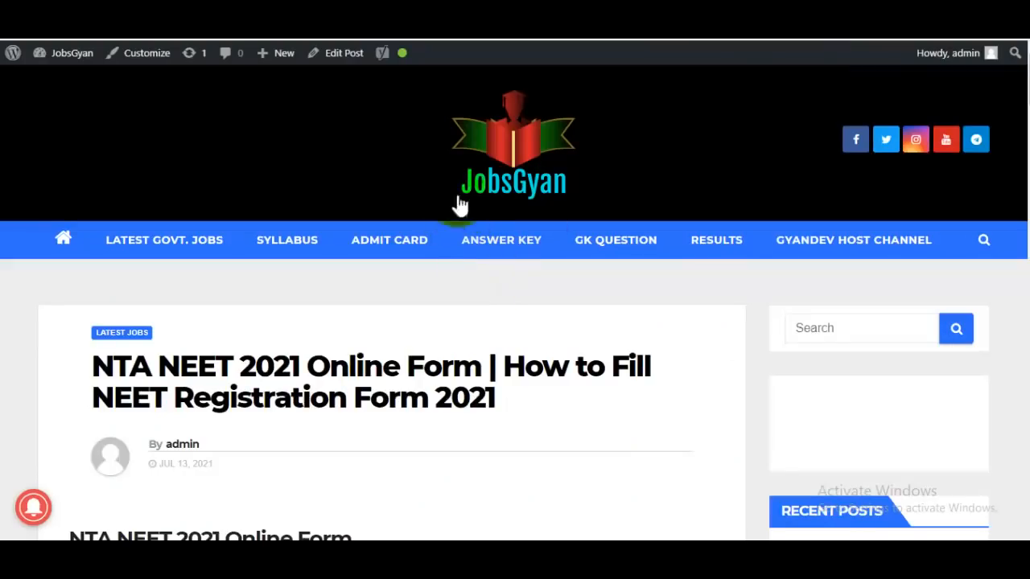
scroll(553, 298, "down", 1)
scroll(553, 301, "down", 9)
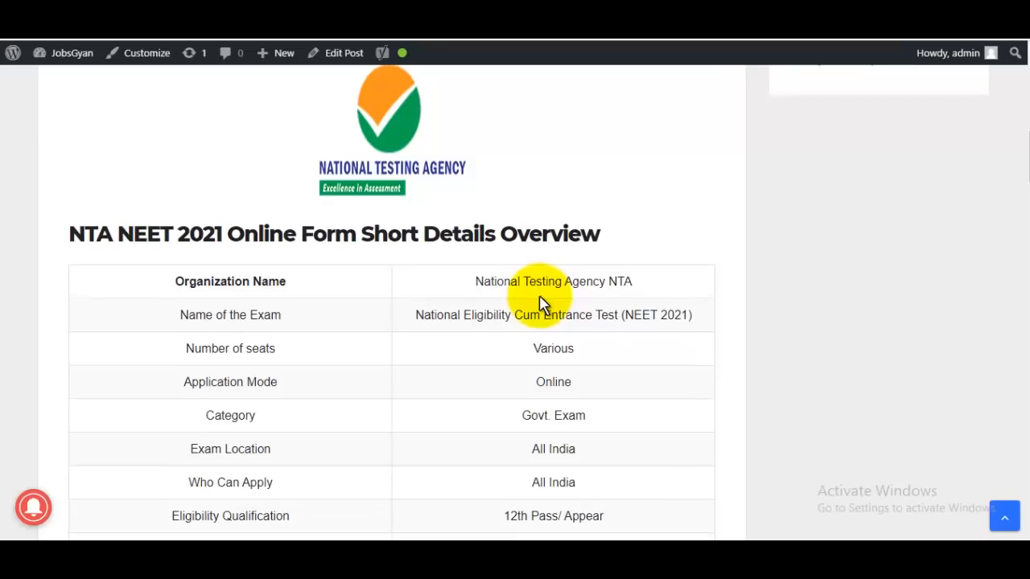
scroll(541, 304, "down", 3)
scroll(540, 304, "down", 4)
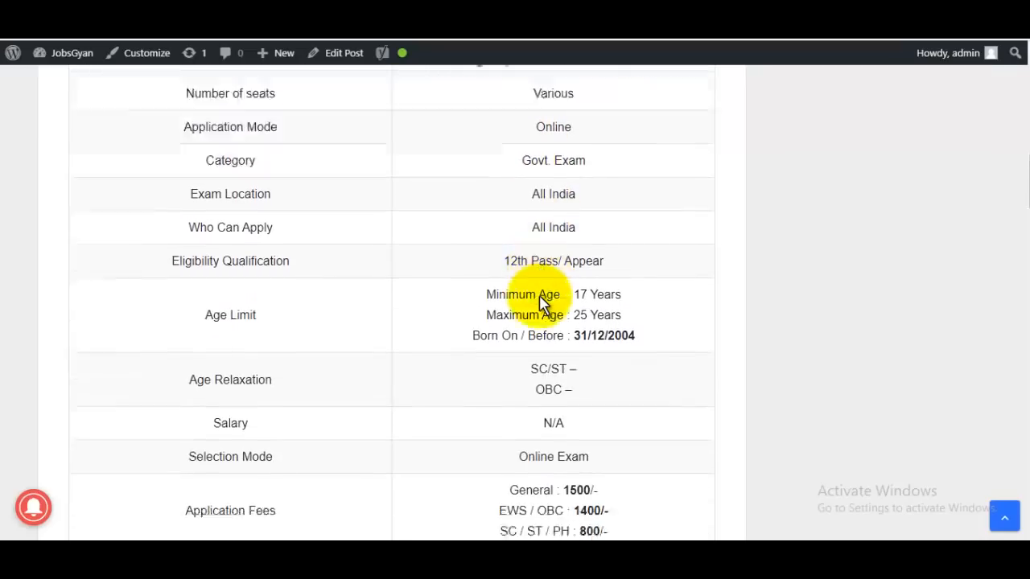
scroll(541, 304, "down", 13)
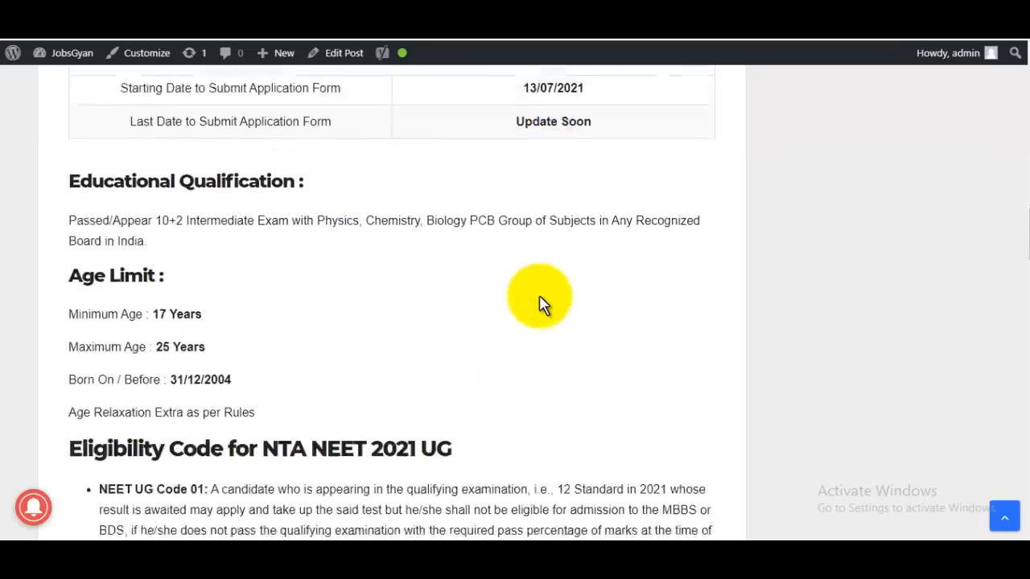
scroll(541, 304, "down", 3)
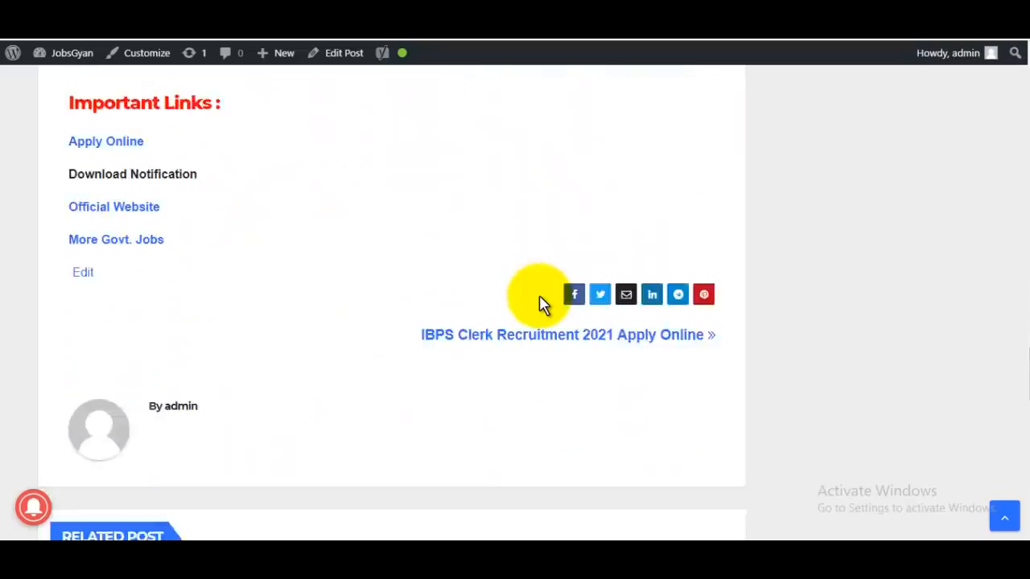
scroll(541, 304, "up", 2)
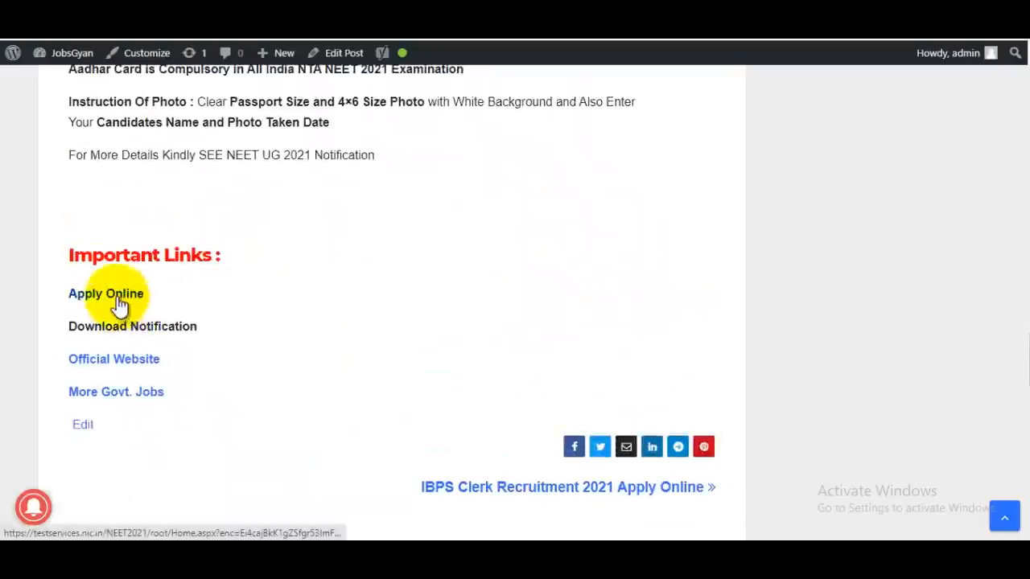
left_click(112, 296)
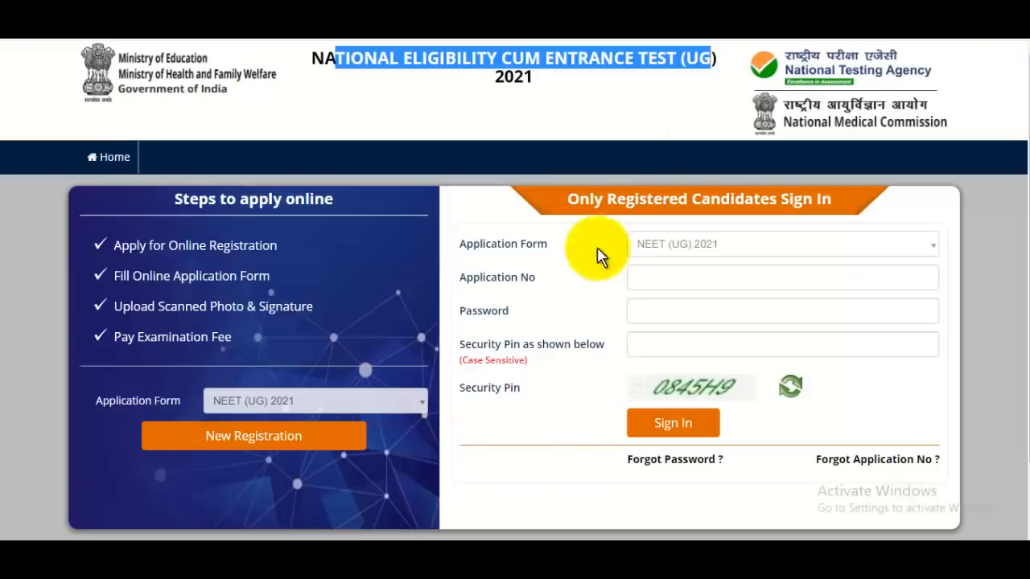
Step: Start a New Registration and accept the Information Bulletin declaration to reach Personal Details
left_click(552, 110)
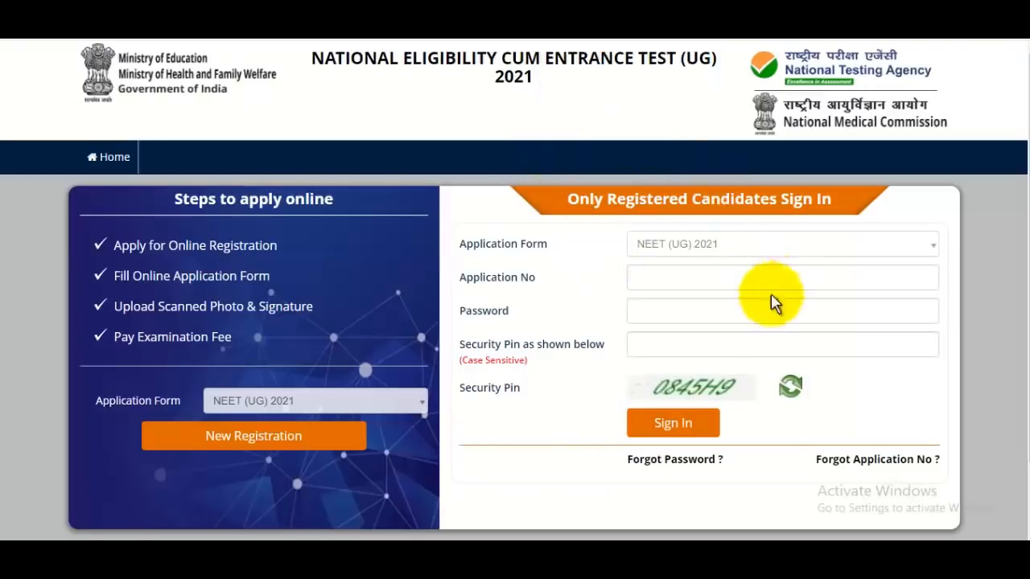
scroll(748, 305, "down", 1)
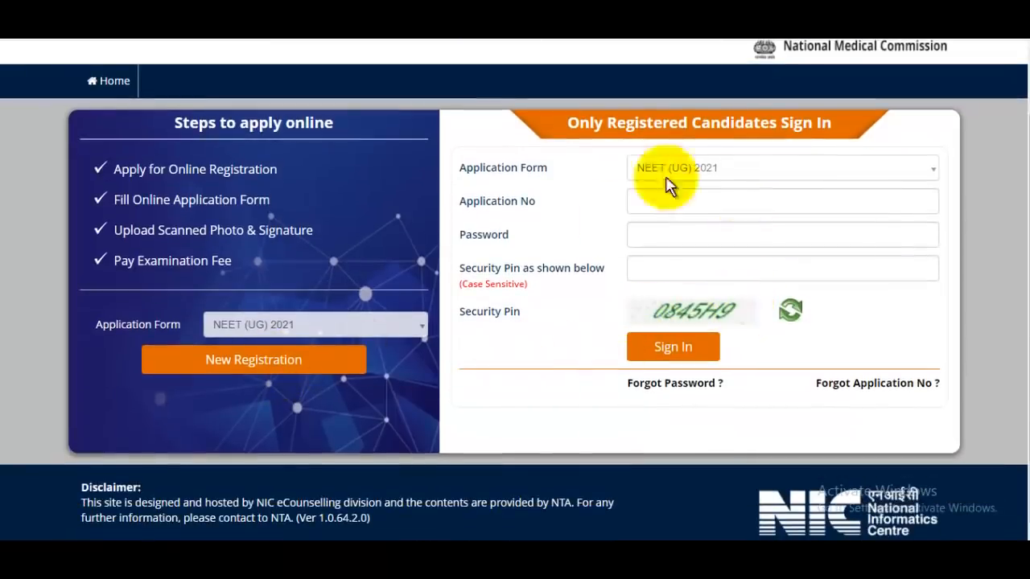
left_click(785, 16)
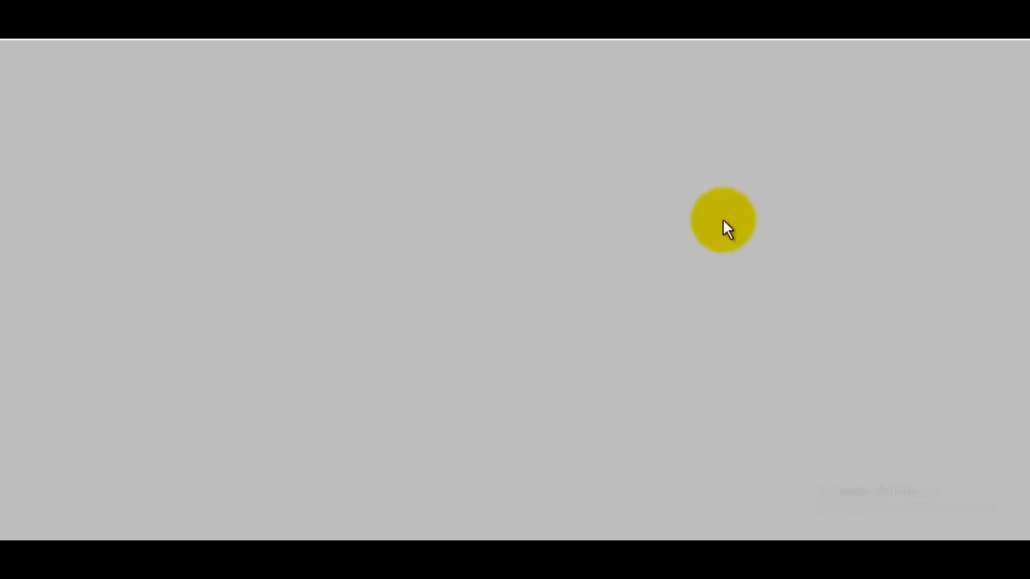
scroll(721, 229, "down", 1)
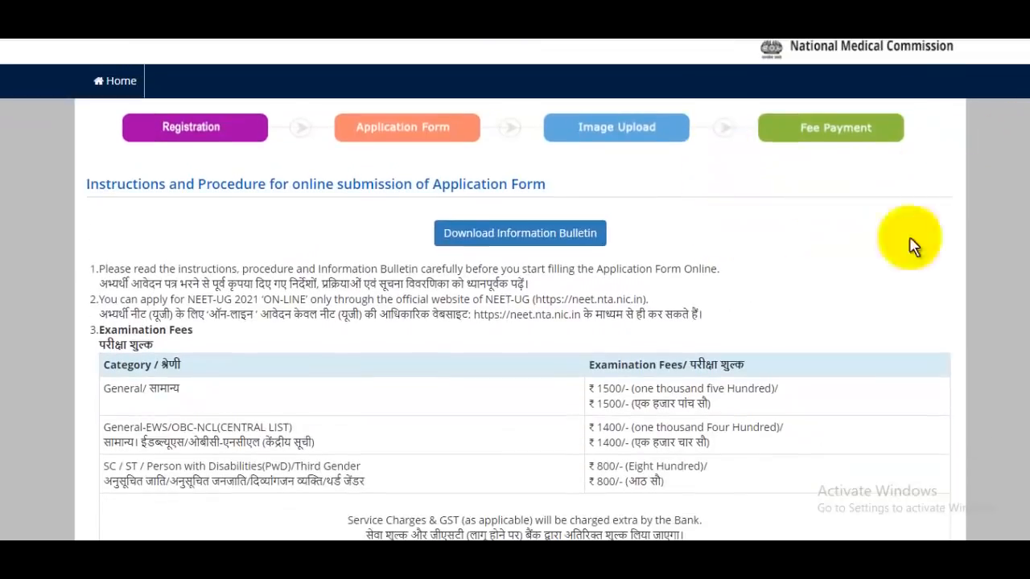
scroll(912, 245, "down", 20)
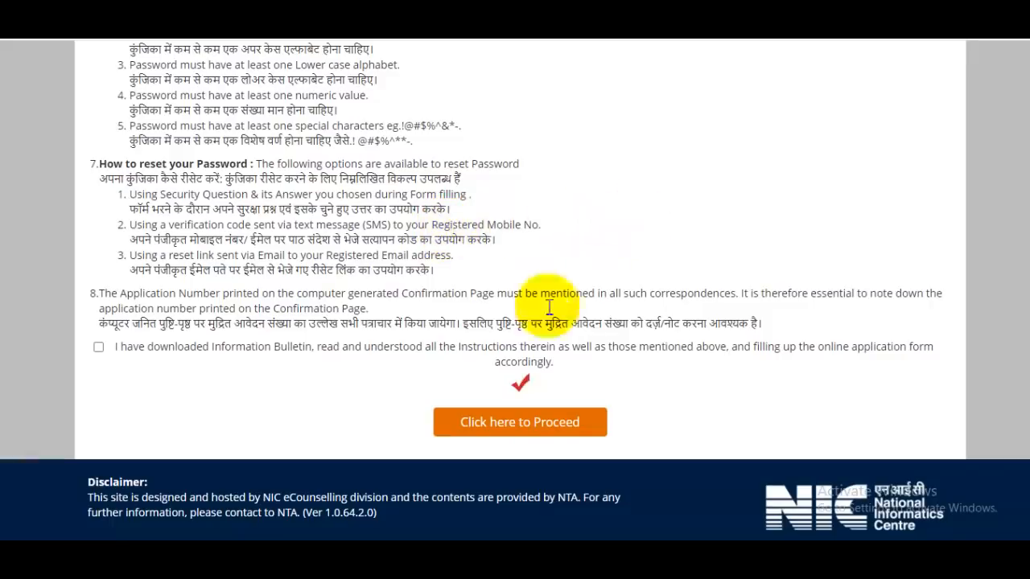
left_click(98, 347)
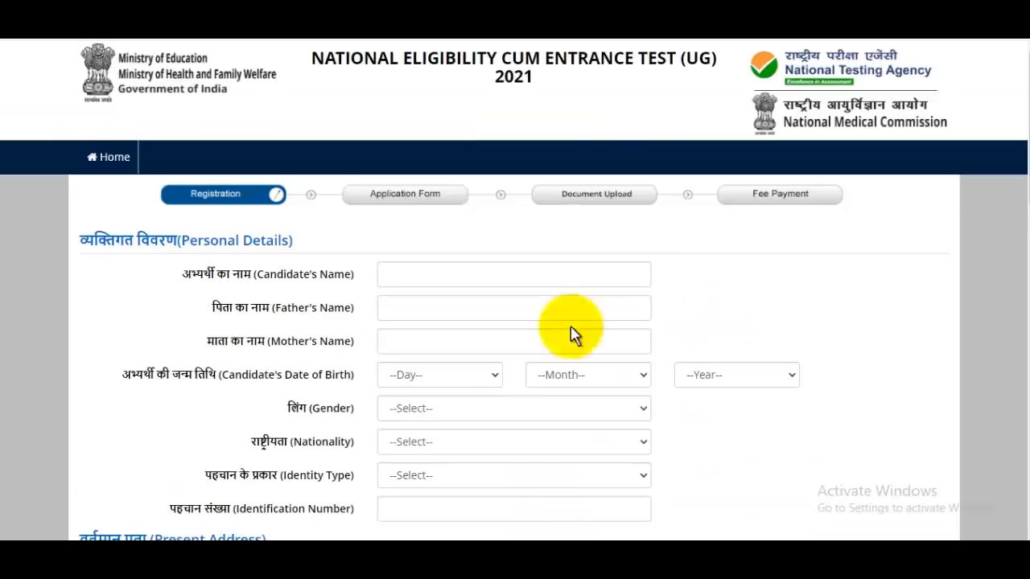
Step: Enter the candidate's name, the father's name and the mother's name
scroll(491, 306, "down", 4)
scroll(491, 305, "up", 4)
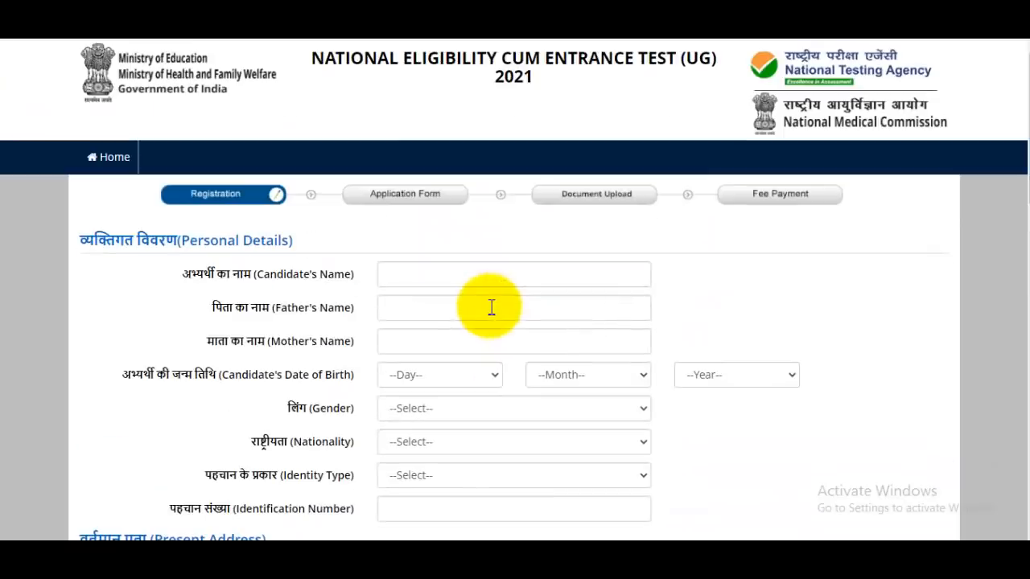
left_click(457, 274)
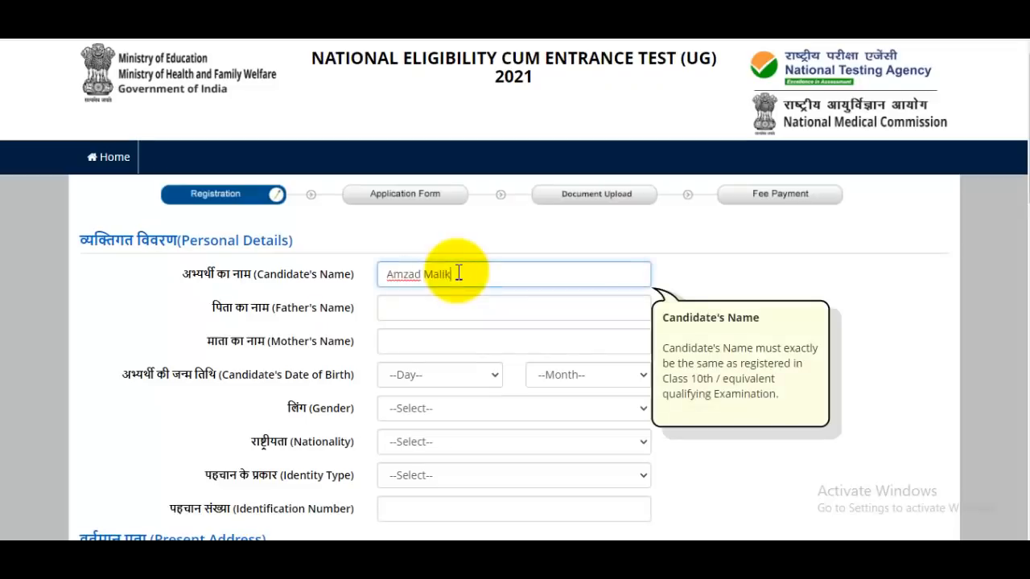
left_click(443, 310)
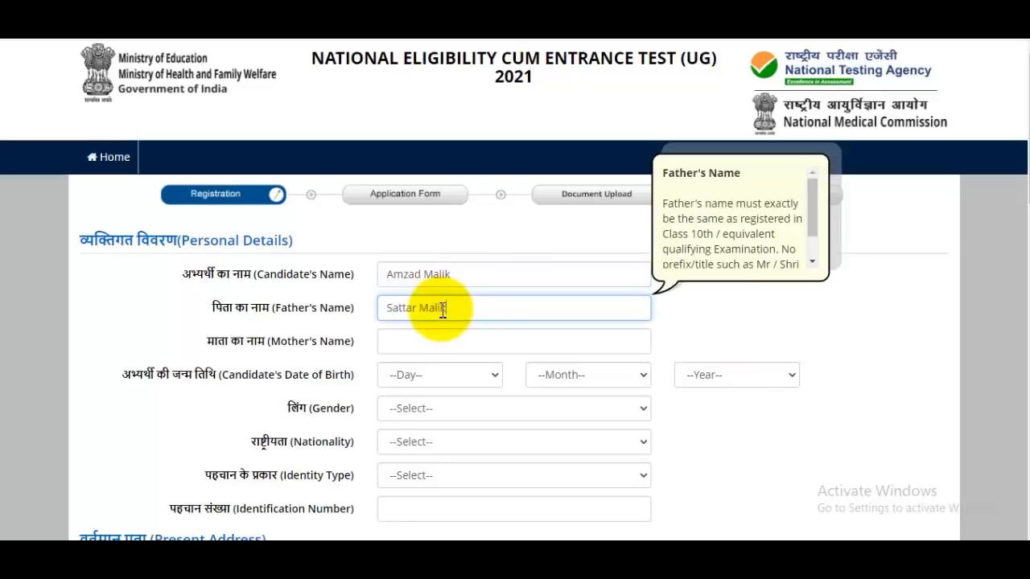
left_click(458, 341)
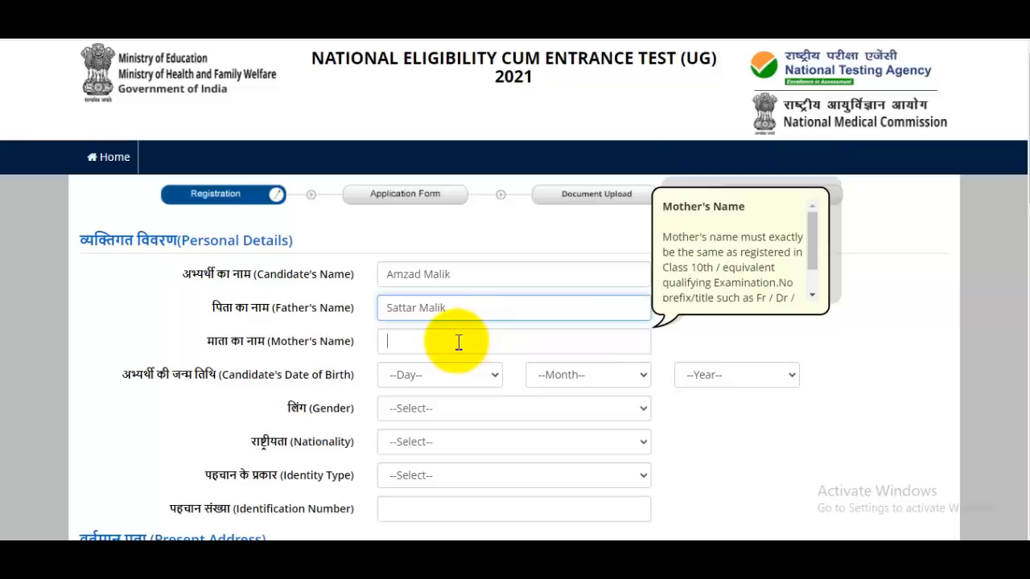
type("Sazada")
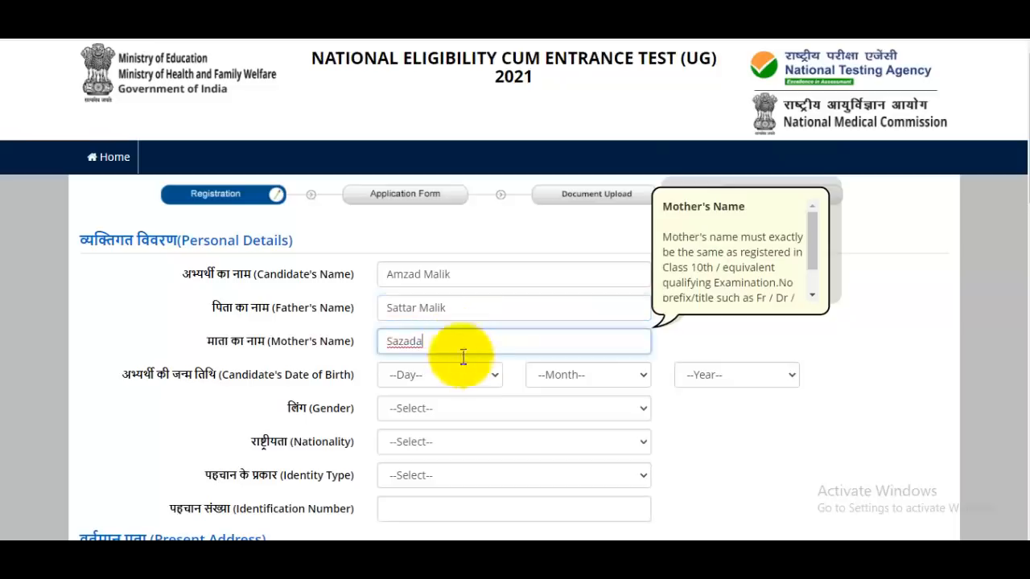
left_click(459, 376)
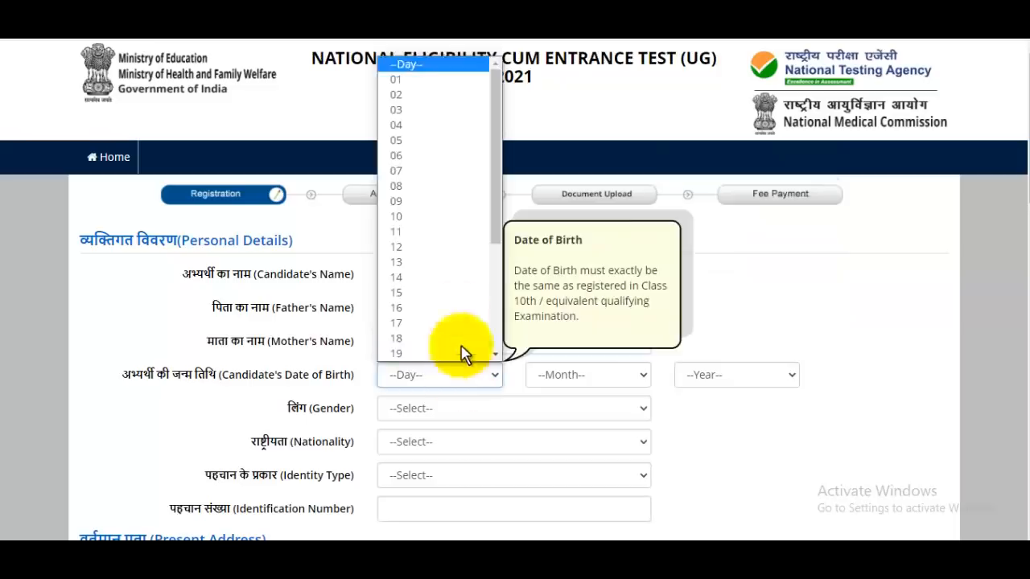
left_click(414, 94)
left_click(574, 375)
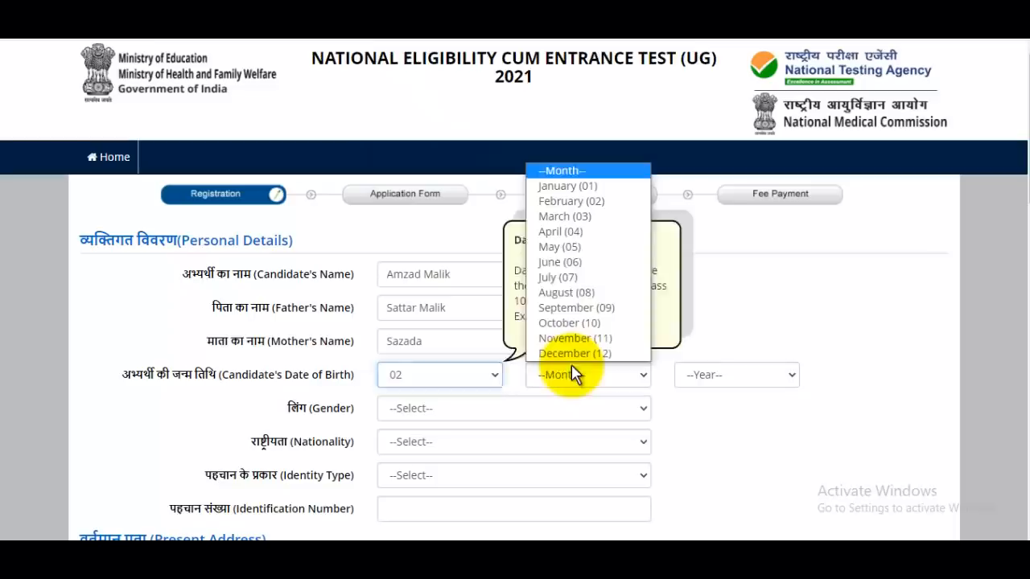
left_click(563, 247)
left_click(720, 375)
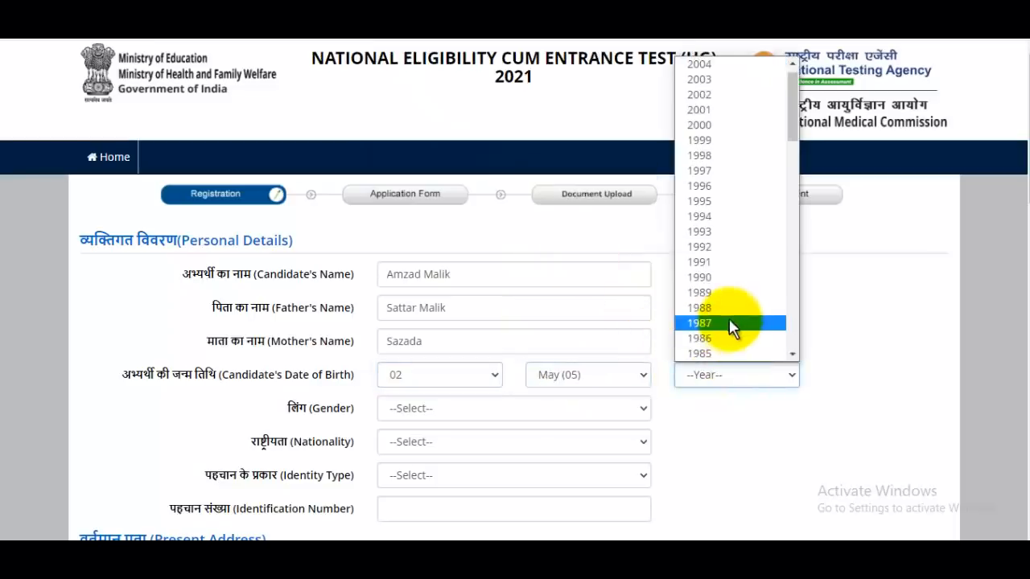
scroll(731, 327, "down", 5)
scroll(716, 257, "up", 5)
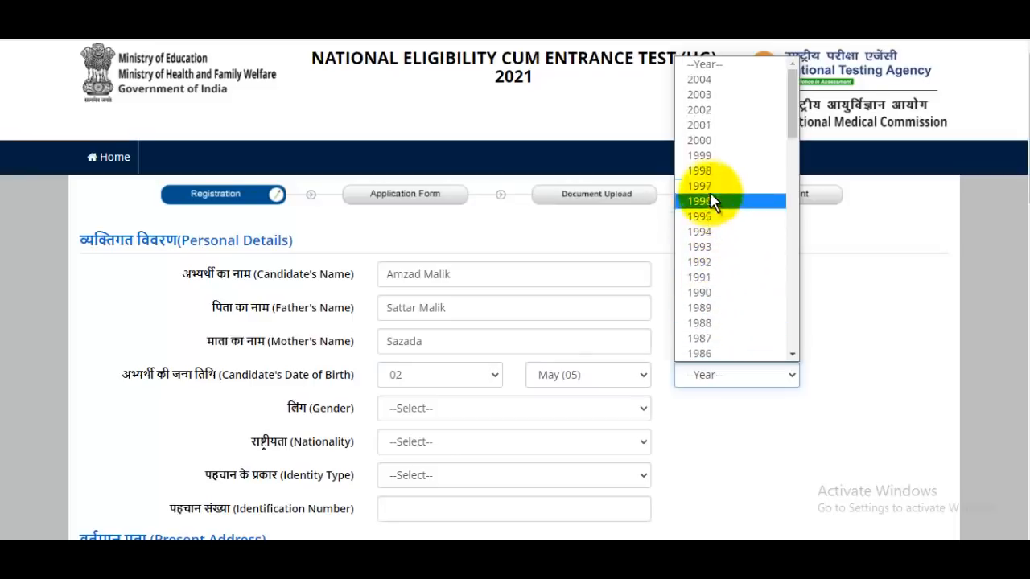
left_click(712, 188)
Step: Set gender to Male and nationality to Indian
left_click(515, 409)
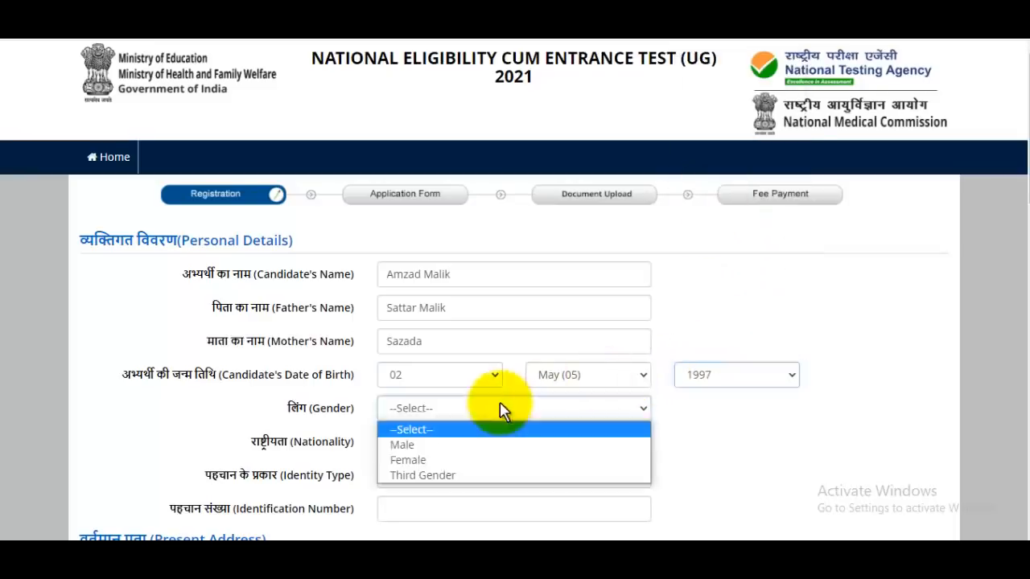
left_click(448, 445)
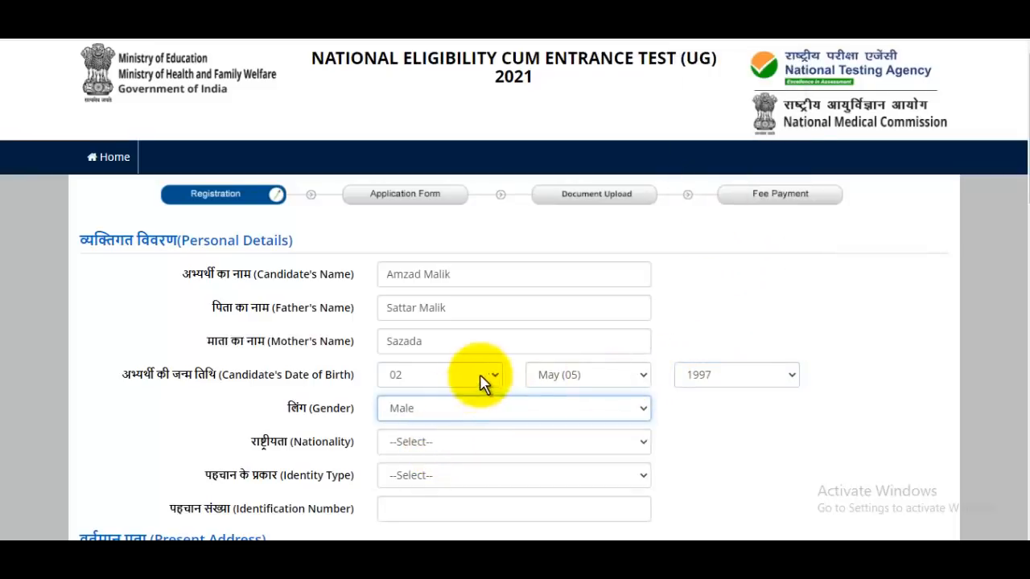
left_click(422, 443)
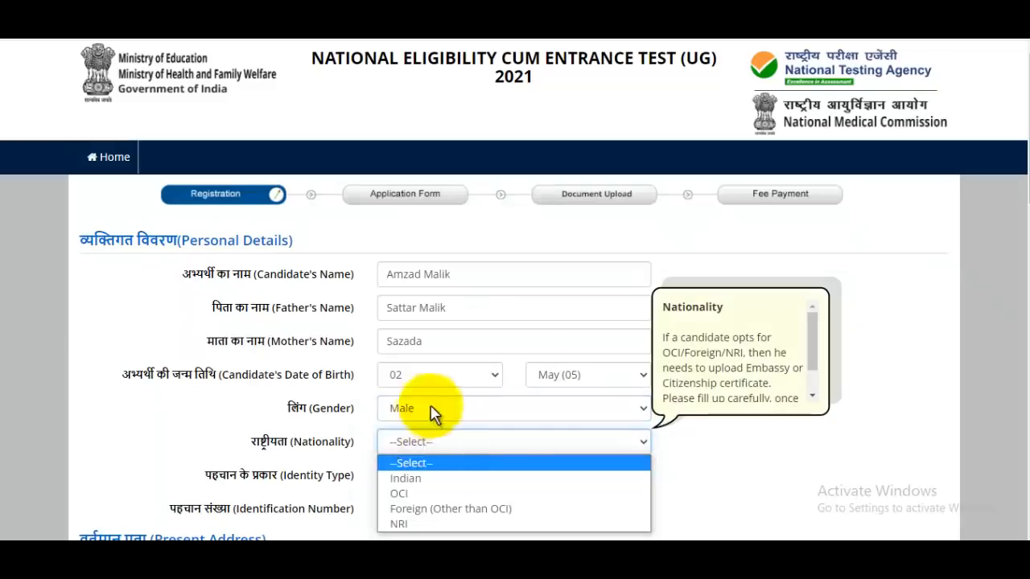
left_click(422, 478)
Step: Choose 'Aadhaar Number (Last 4 digits only)' as identity type and enter the last four digits
scroll(483, 257, "down", 4)
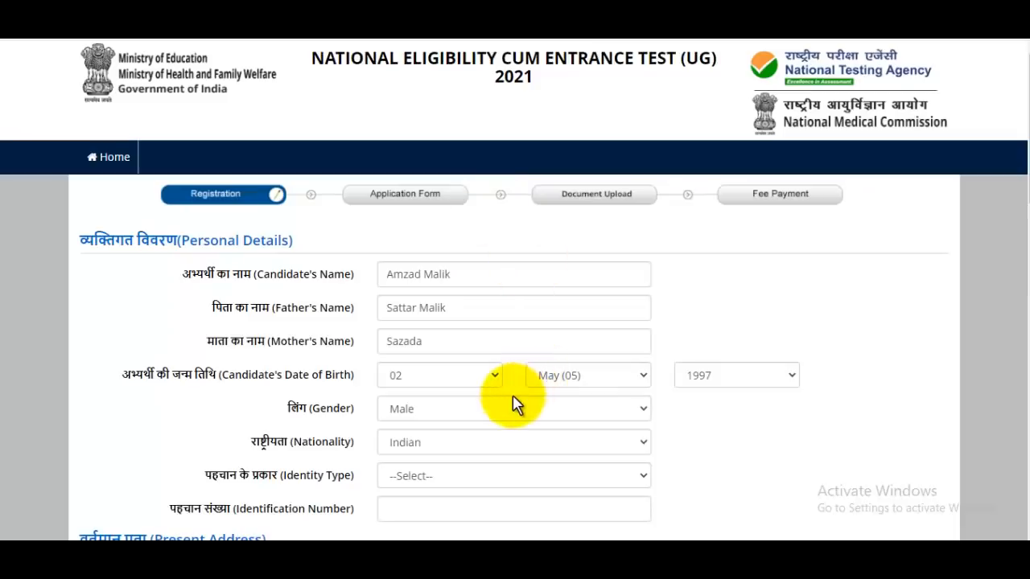
scroll(516, 404, "down", 2)
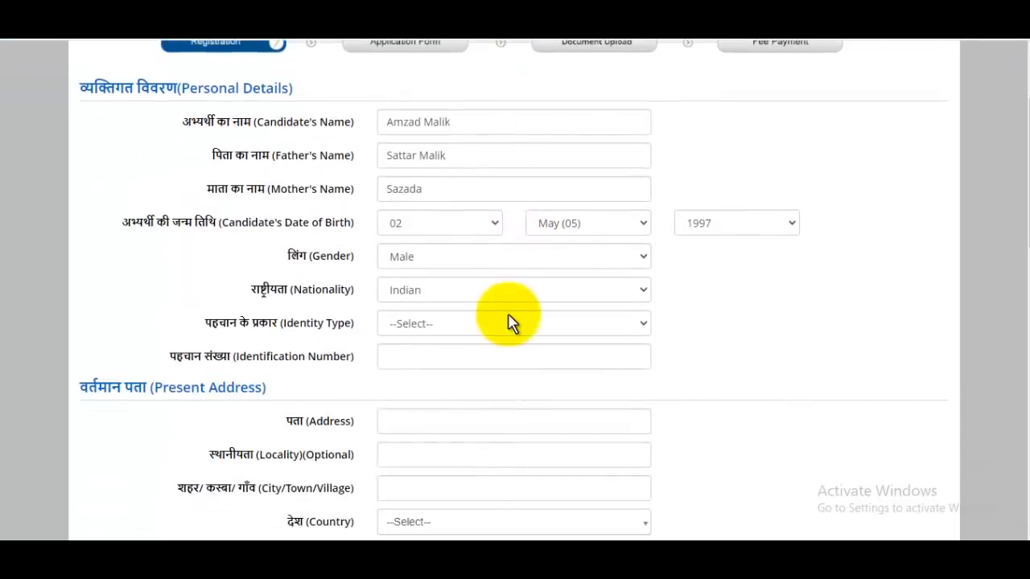
left_click(430, 329)
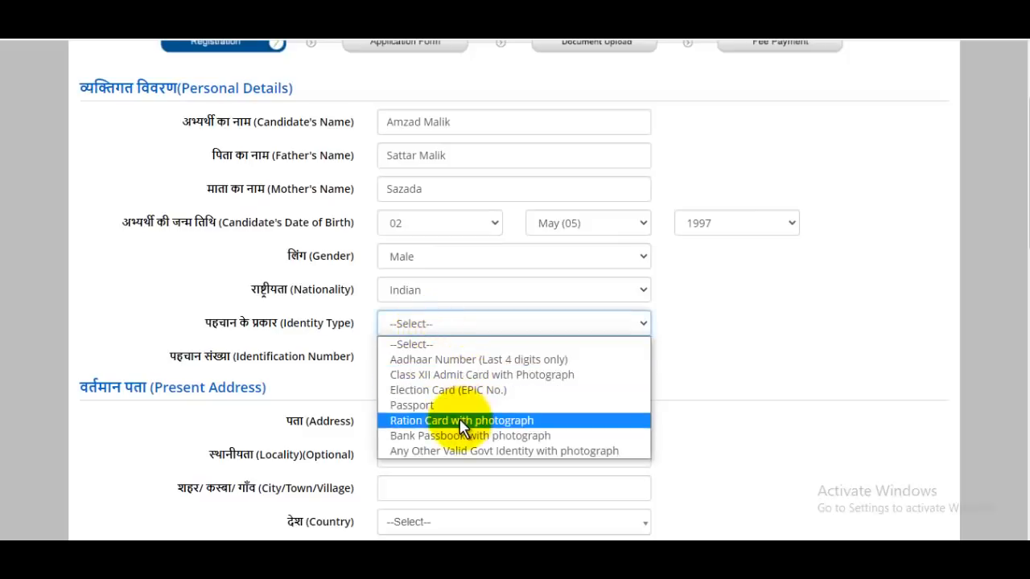
left_click(482, 363)
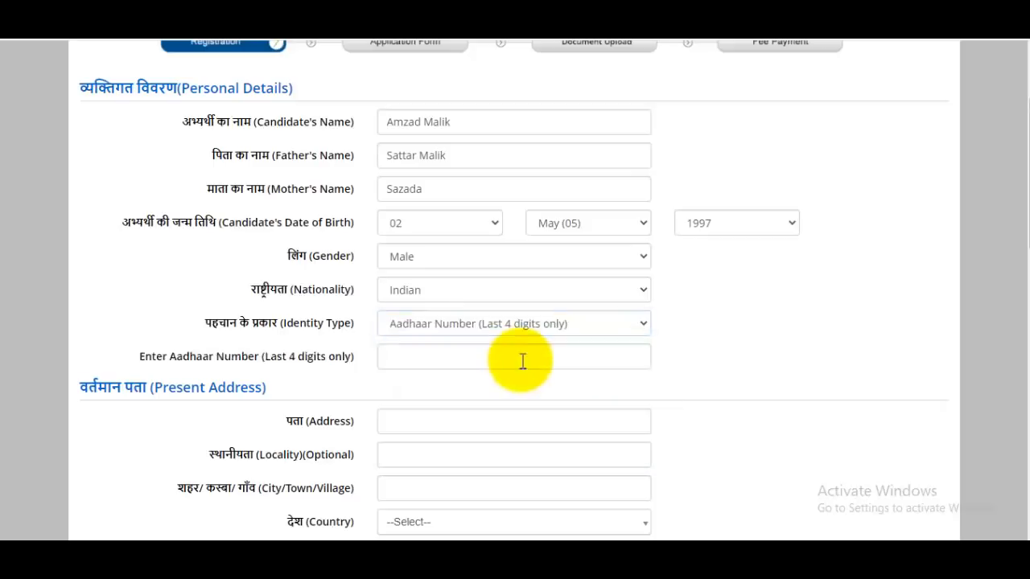
left_click(515, 359)
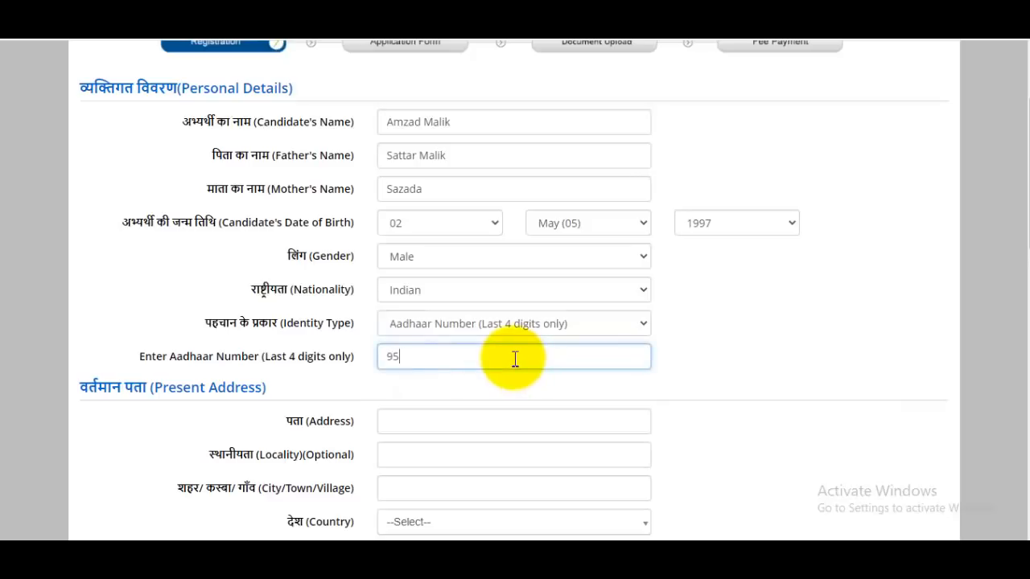
left_click(817, 385)
scroll(813, 384, "down", 3)
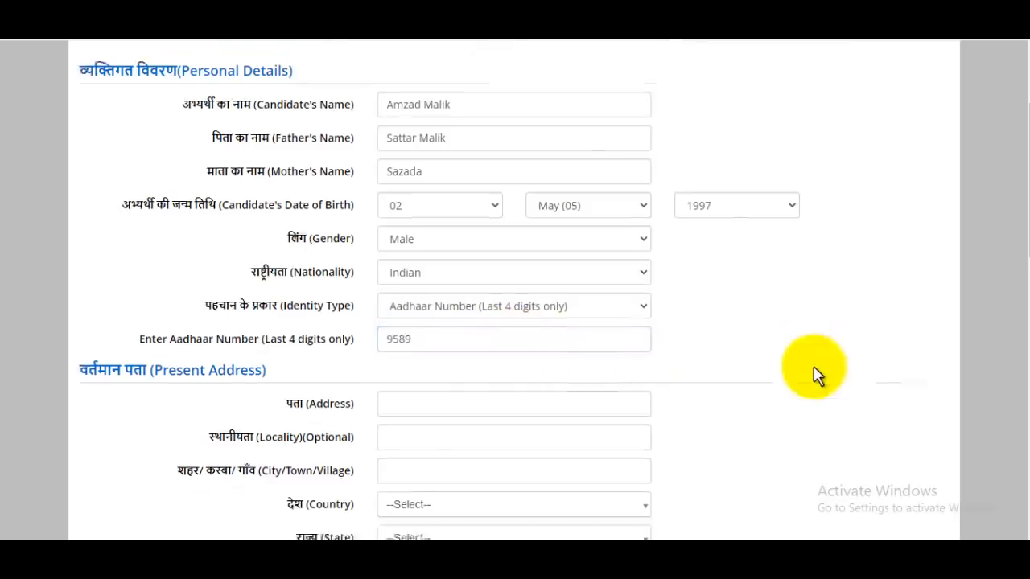
Step: Enter the present address line and locality, with India as the country
left_click(464, 275)
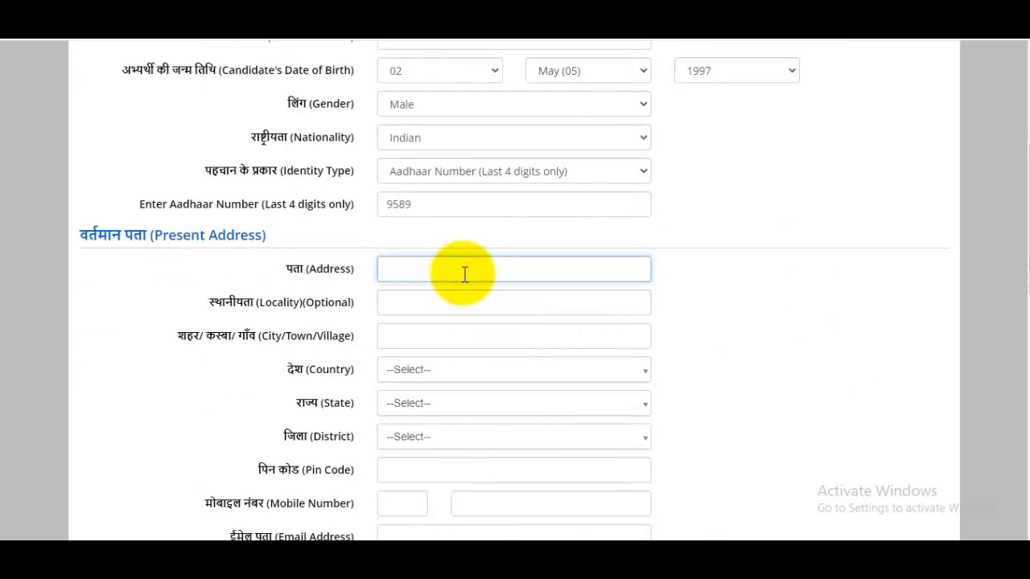
scroll(464, 275, "down", 1)
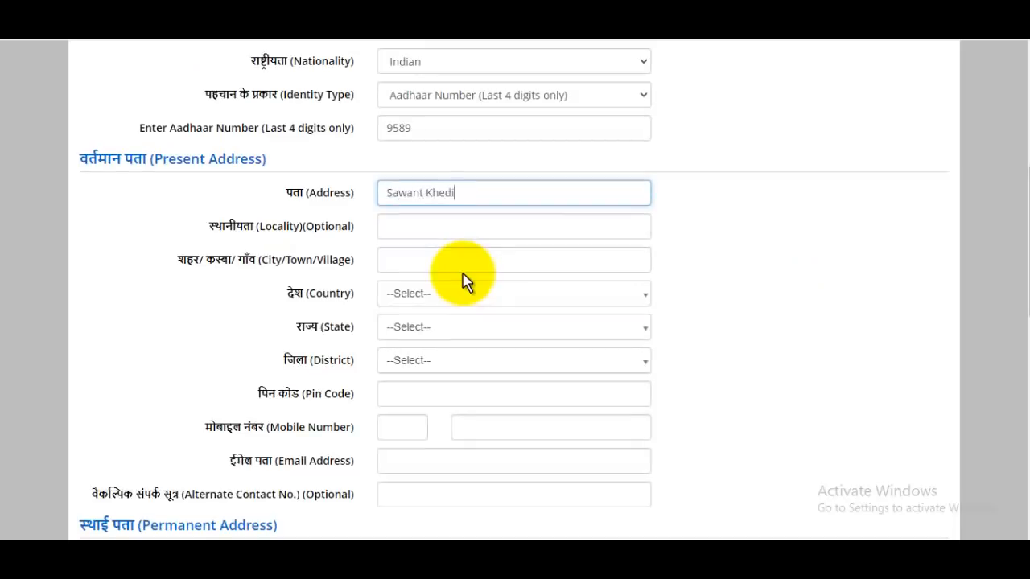
left_click(452, 227)
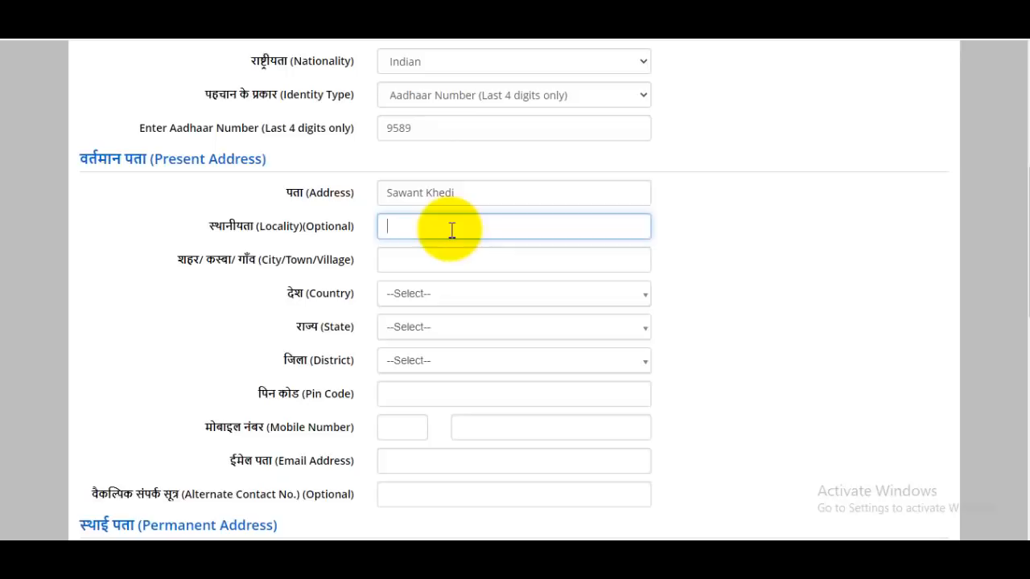
left_click(445, 296)
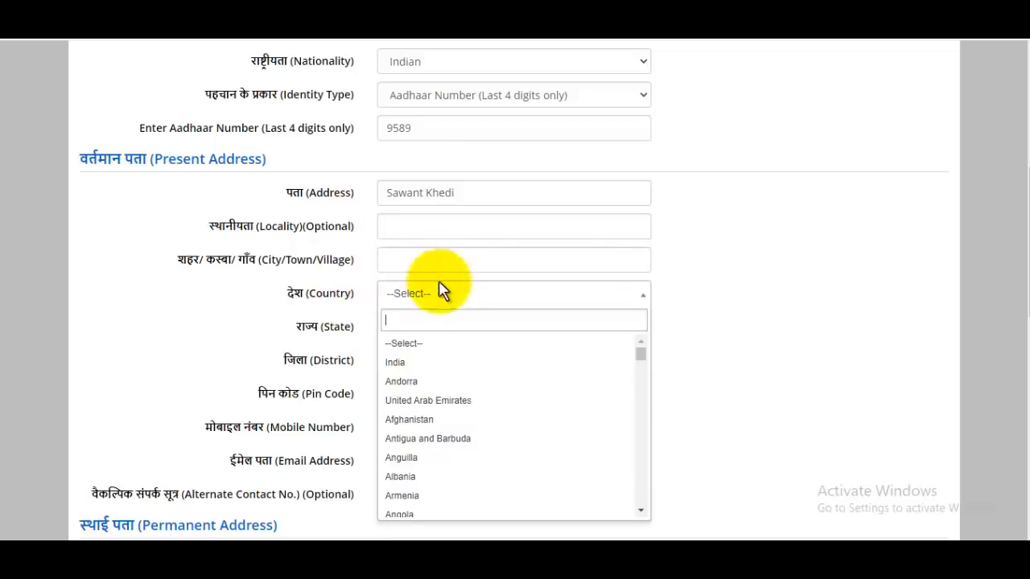
left_click(434, 366)
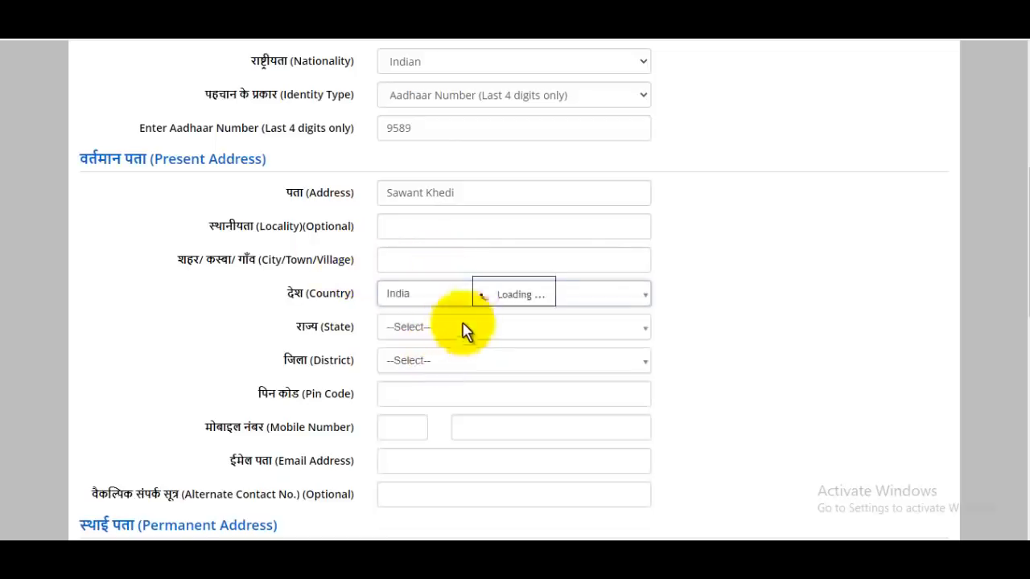
Step: Set the state to UTTAR PRADESH and the district to SAHARANPUR
left_click(445, 338)
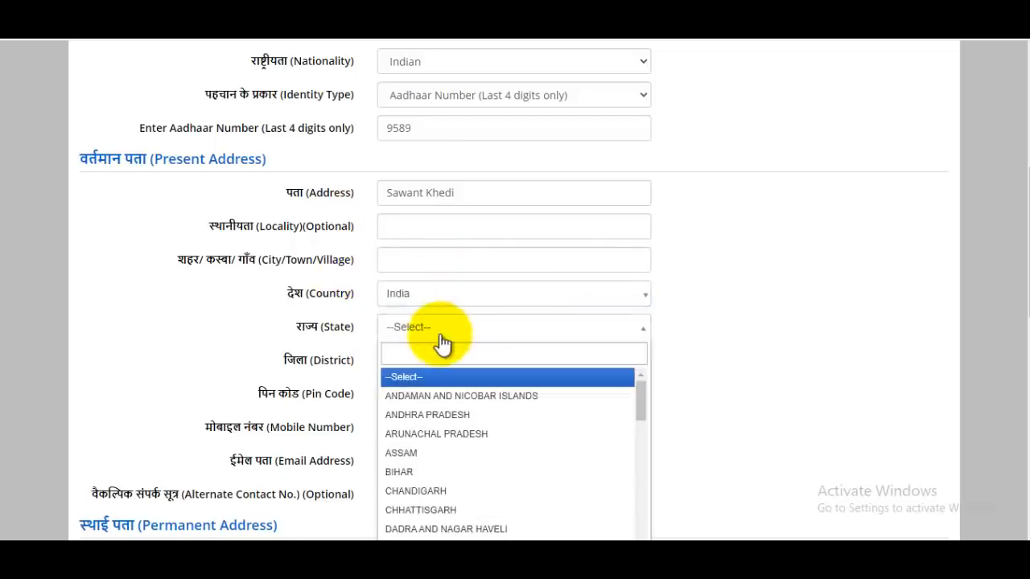
type("utt")
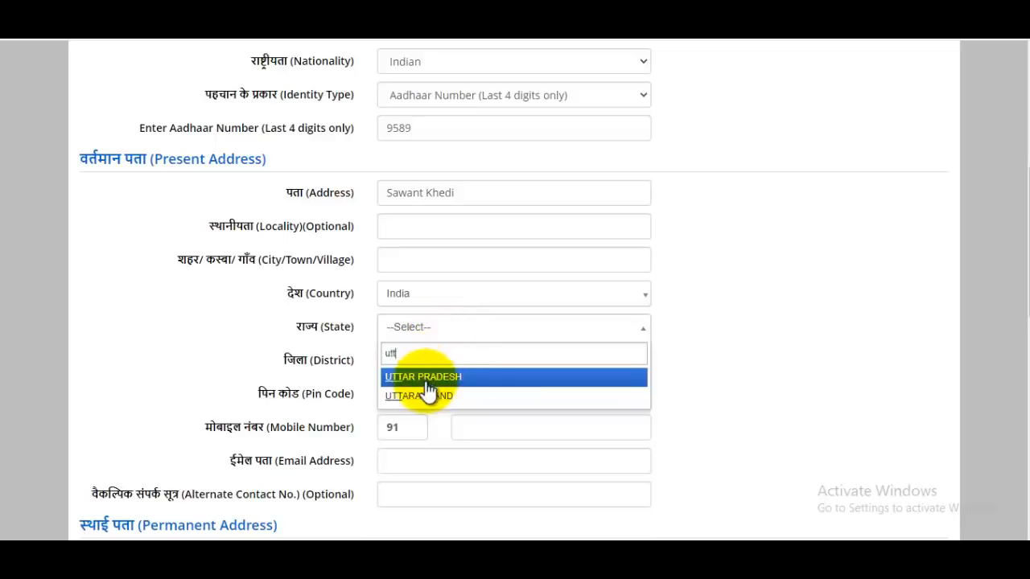
left_click(426, 377)
left_click(429, 370)
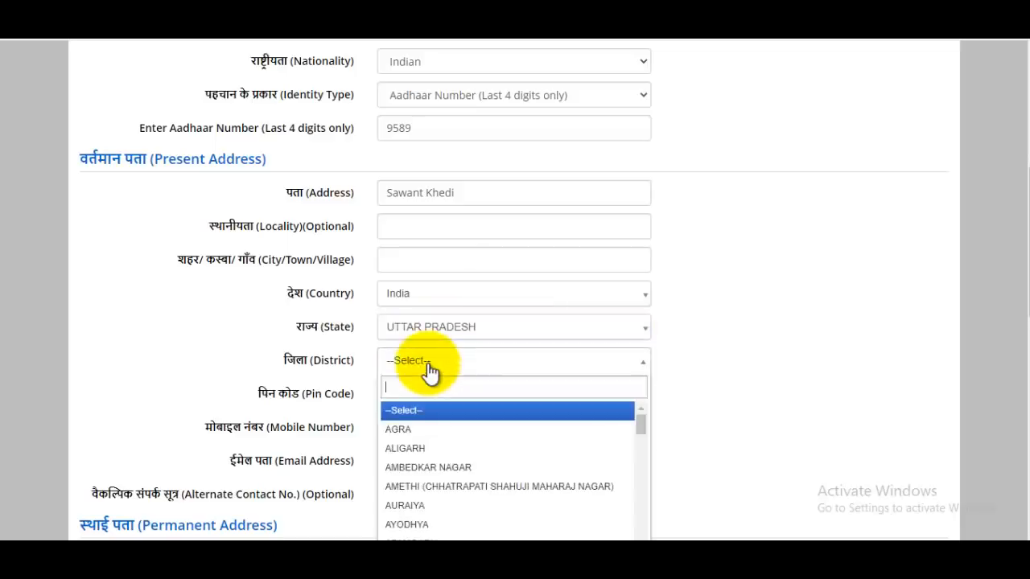
type("saha")
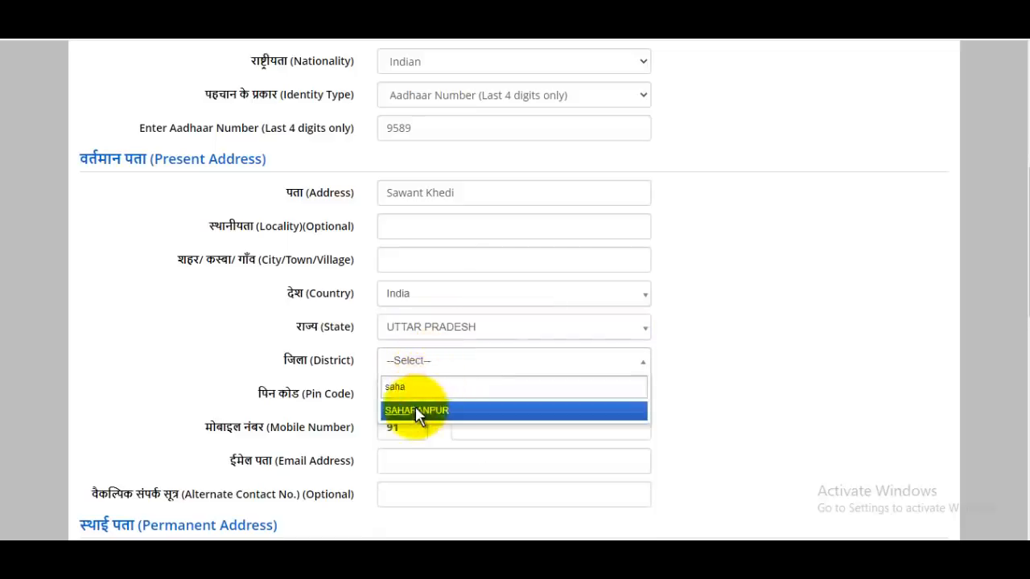
left_click(419, 410)
Step: Enter pin code 247001, the mobile number and the contact e-mail address
scroll(459, 322, "down", 1)
left_click(436, 318)
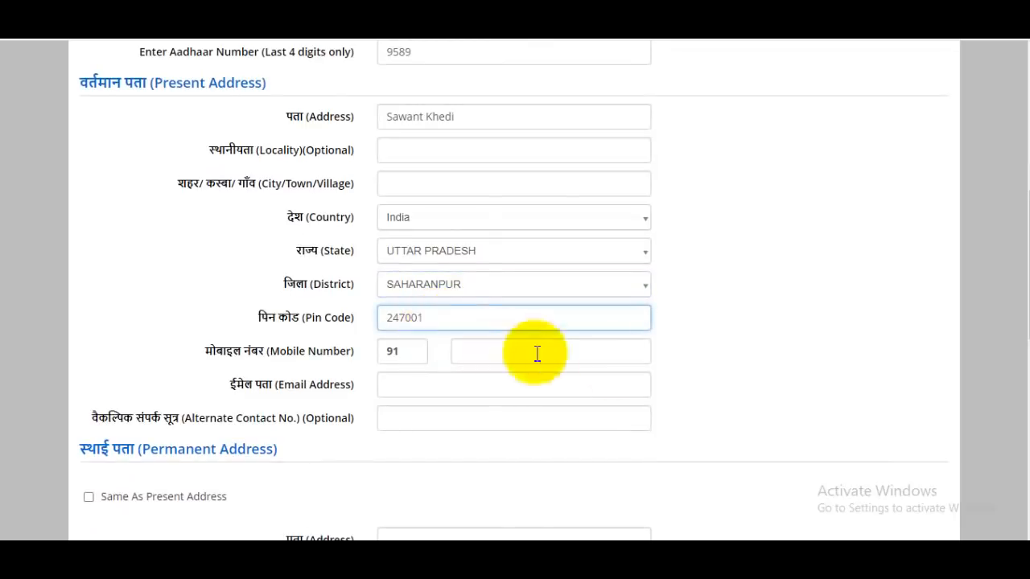
left_click(804, 375)
scroll(586, 305, "down", 2)
left_click(493, 201)
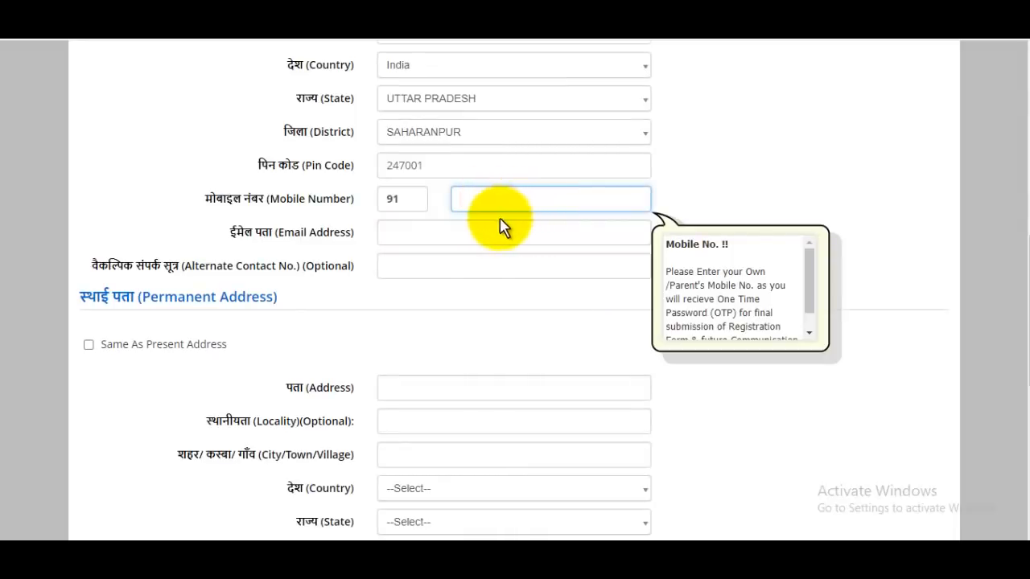
left_click(457, 229)
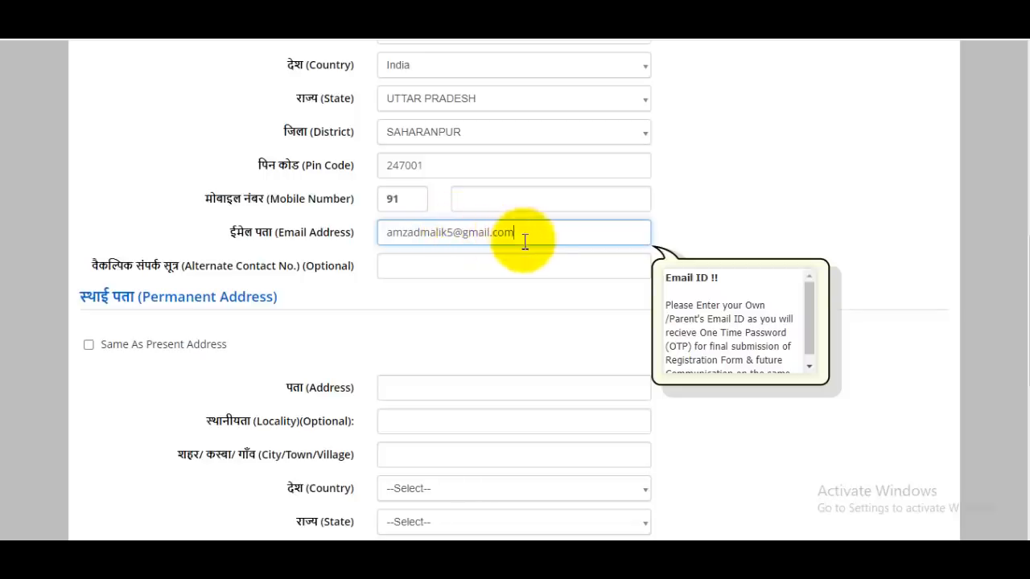
left_click(689, 233)
scroll(499, 214, "down", 1)
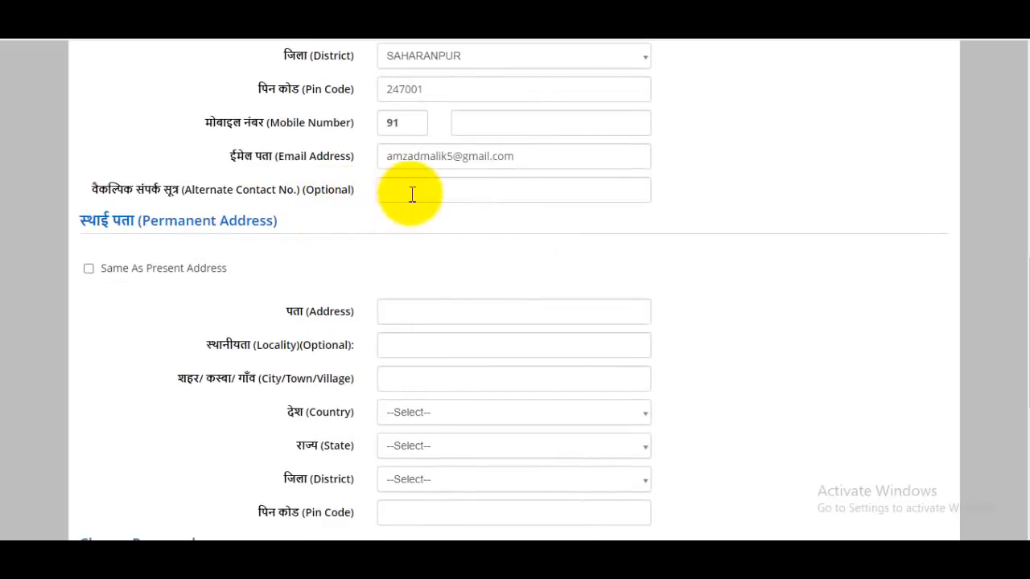
Step: Fill the optional alternate contact field and locate the Same As Present Address option
left_click(414, 195)
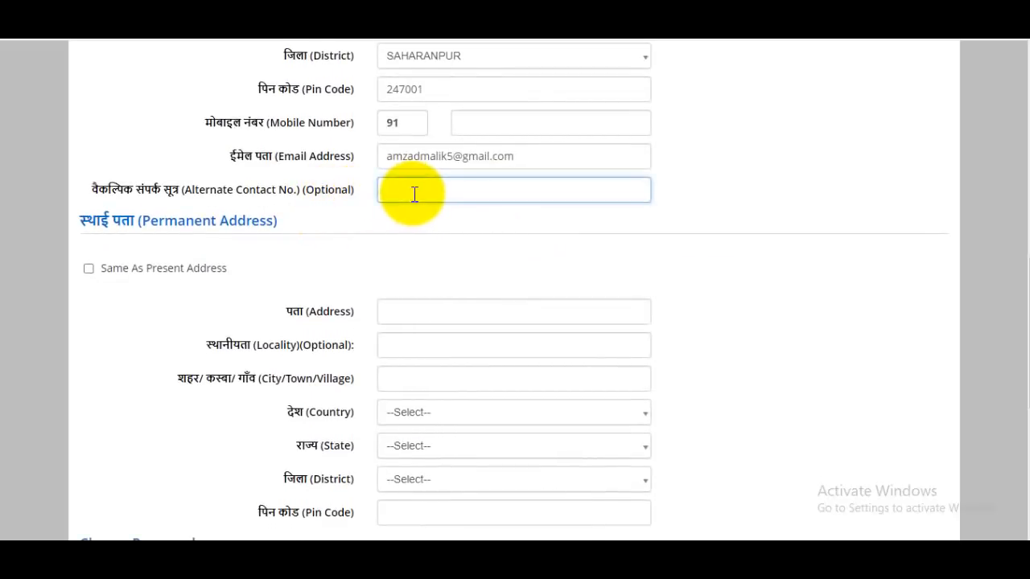
scroll(415, 193, "down", 2)
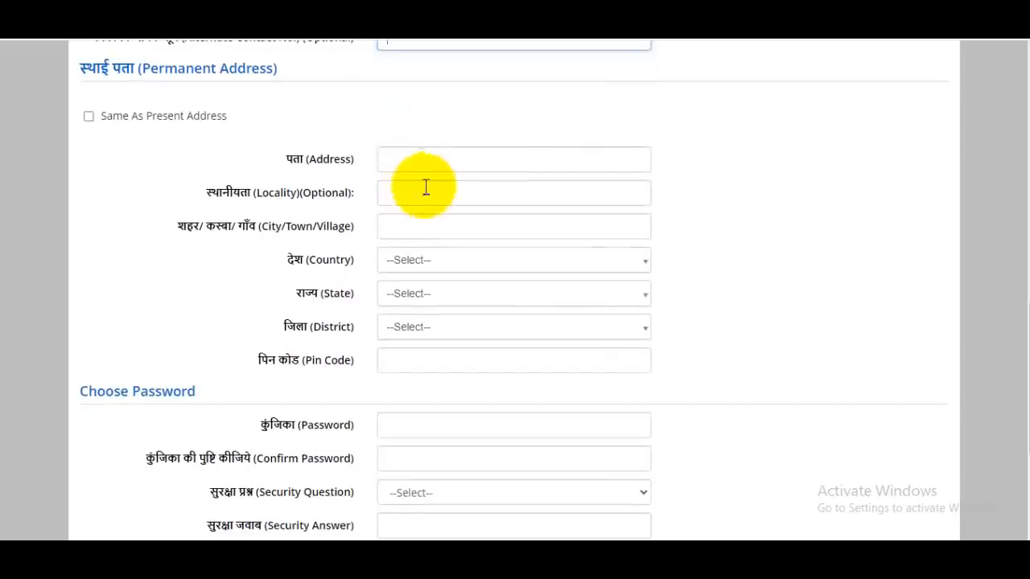
scroll(373, 187, "up", 1)
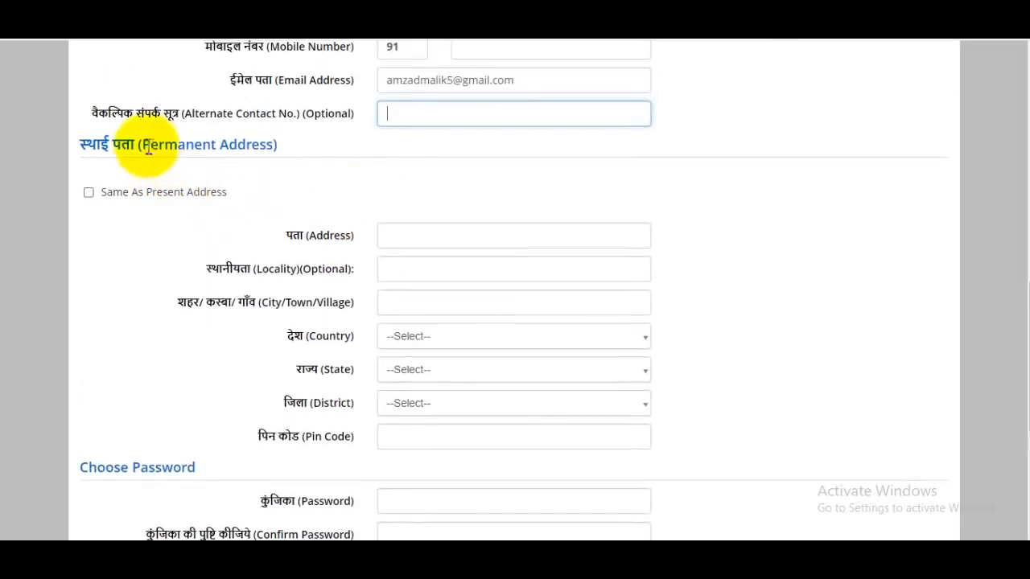
left_click_drag(143, 145, 276, 145)
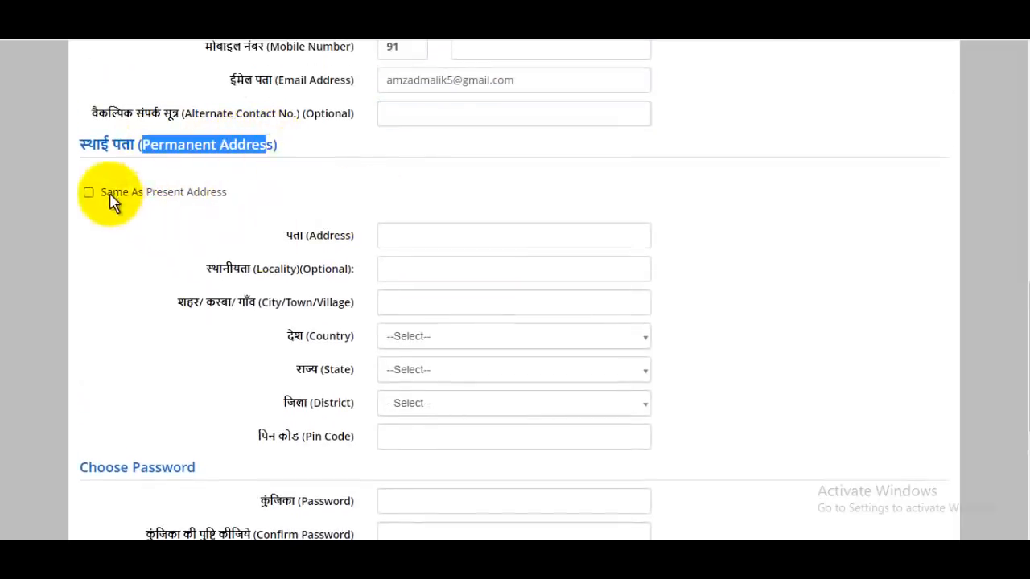
left_click_drag(103, 192, 221, 195)
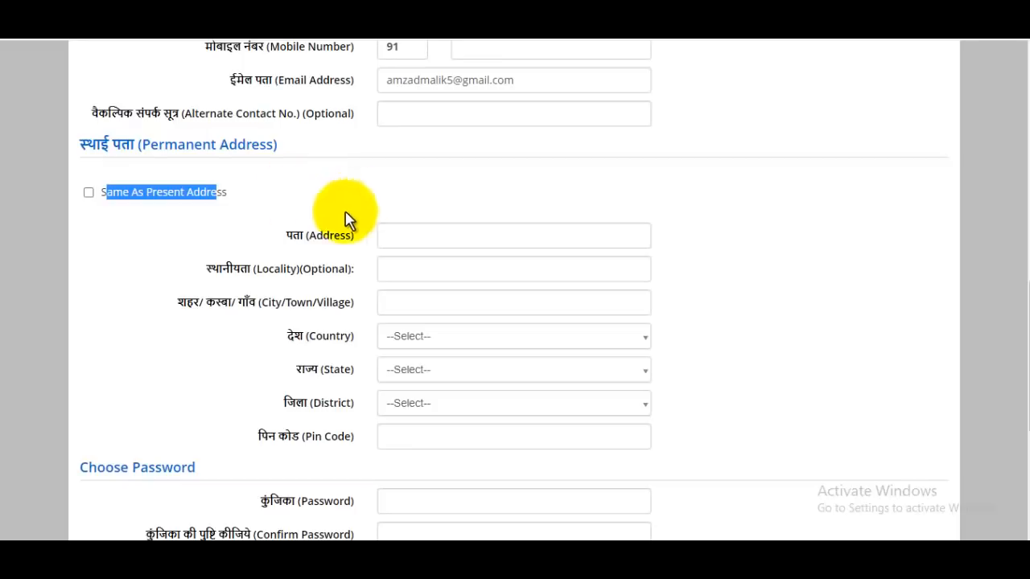
Step: Tick Same As Present Address, dismiss the 'Kindly enter city' alert, and reach the Password field
left_click(89, 192)
scroll(499, 268, "down", 3)
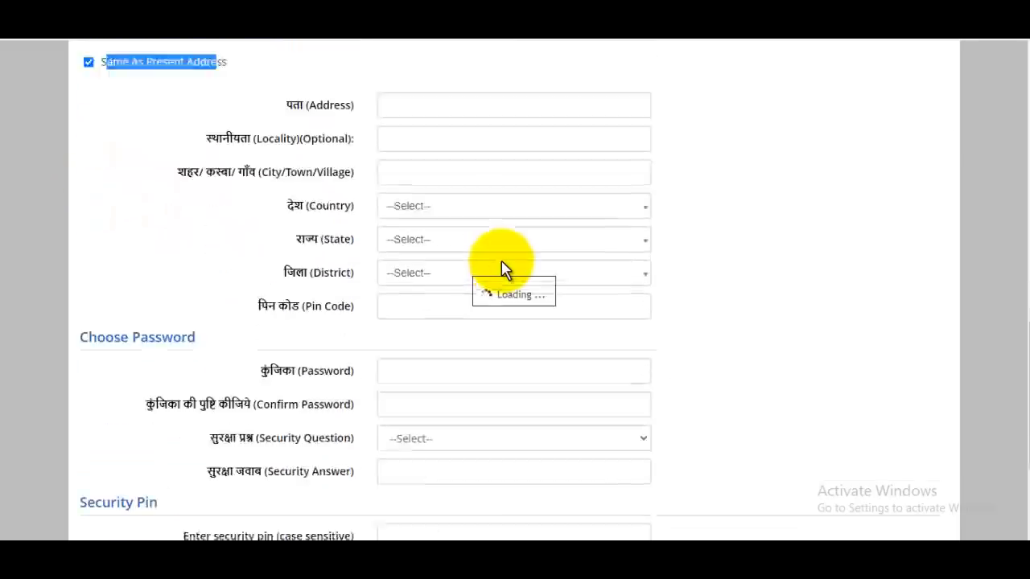
left_click(653, 111)
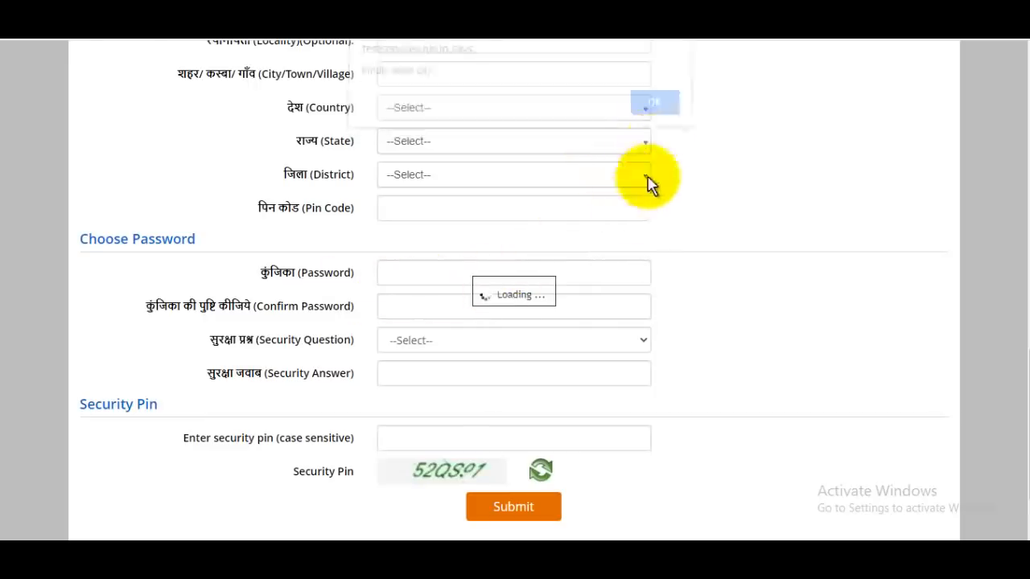
scroll(437, 321, "down", 2)
left_click(435, 254)
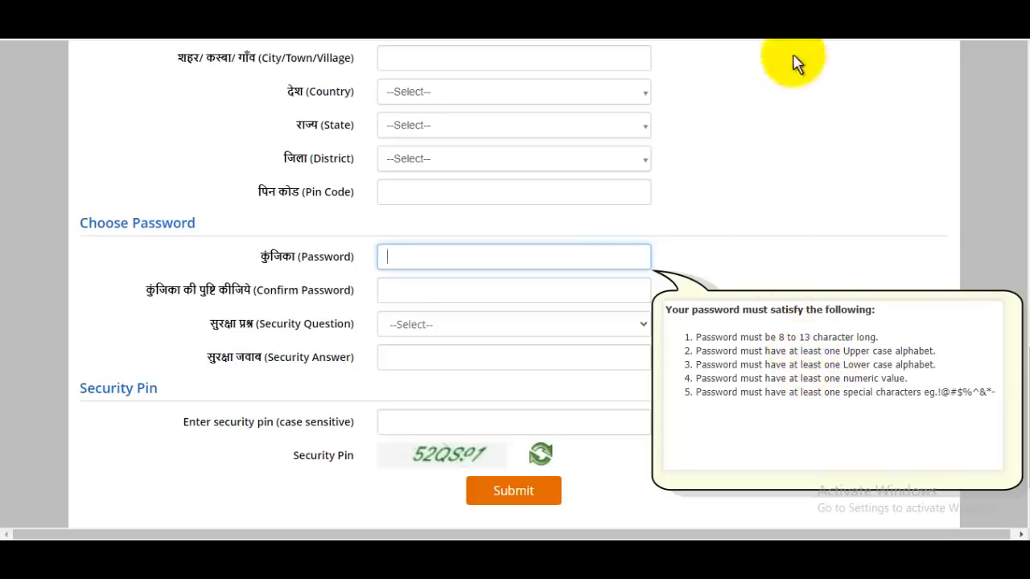
Step: Open a character-counting website in a new tab to check the password length
key("ctrl+t")
type("ja")
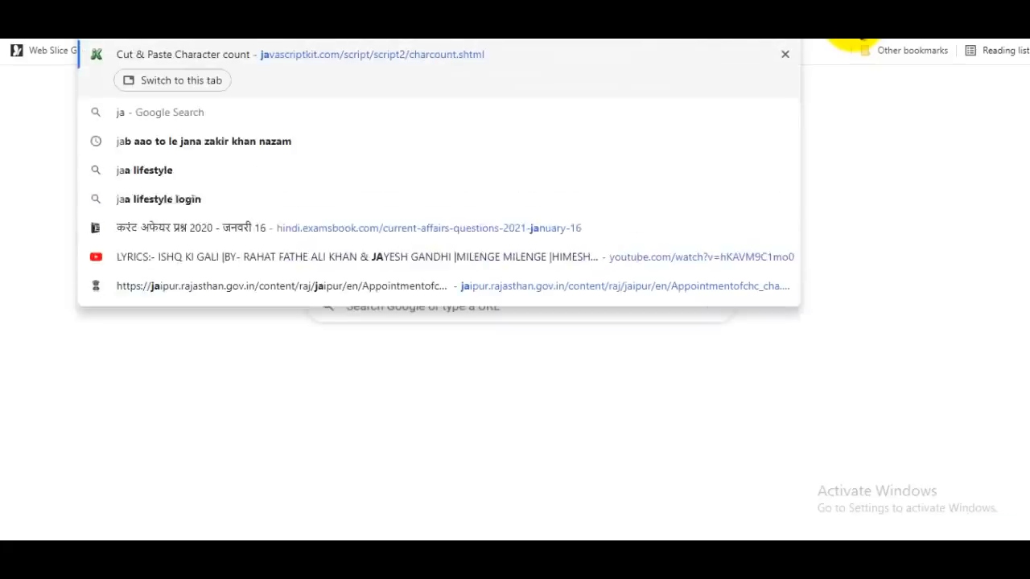
type("va")
key("Return")
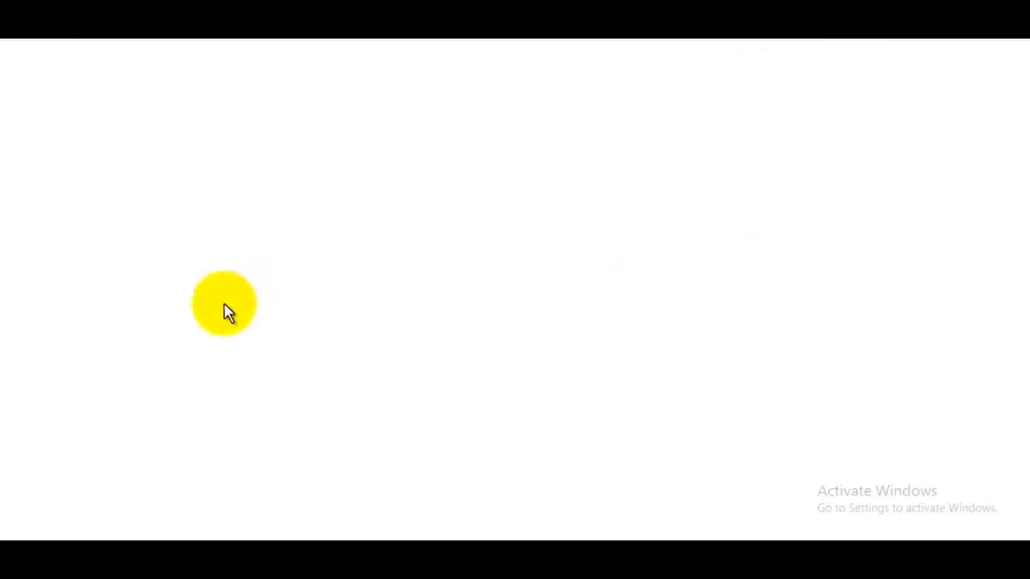
left_click(188, 311)
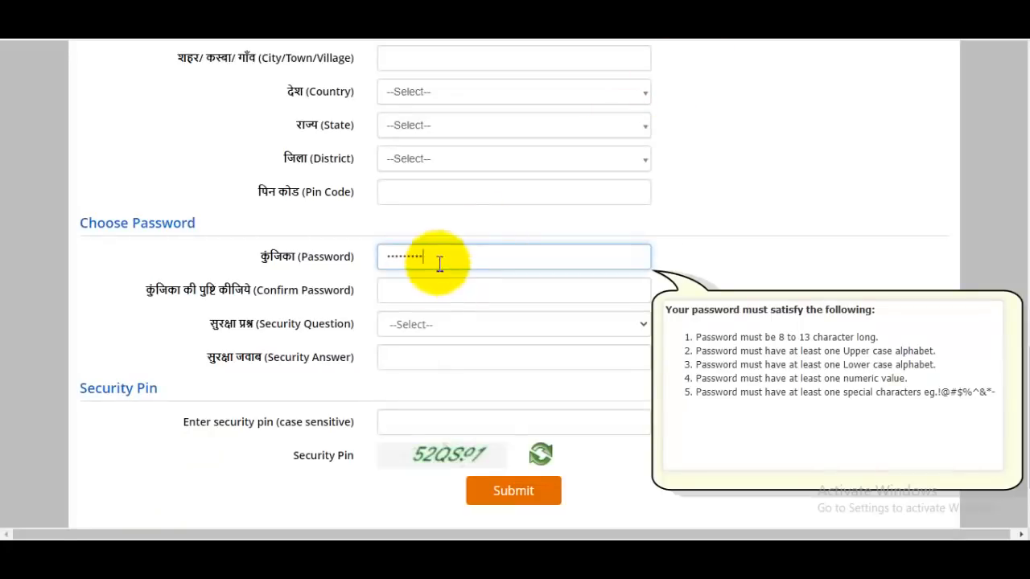
Step: Confirm the password, answer 'Which is the website you rarely visit ?', enter the security pin, and submit
left_click(449, 294)
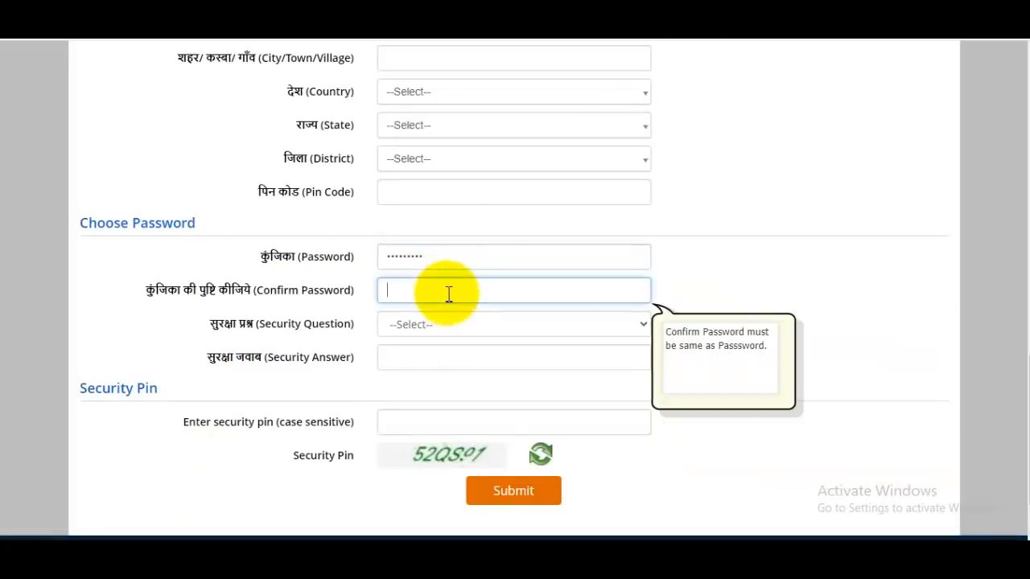
left_click(457, 325)
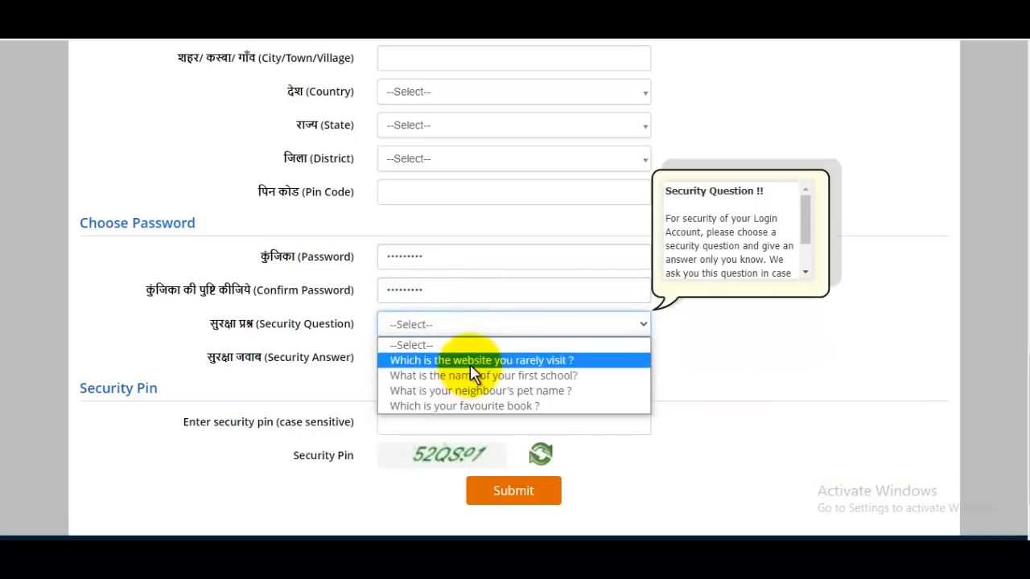
left_click(472, 363)
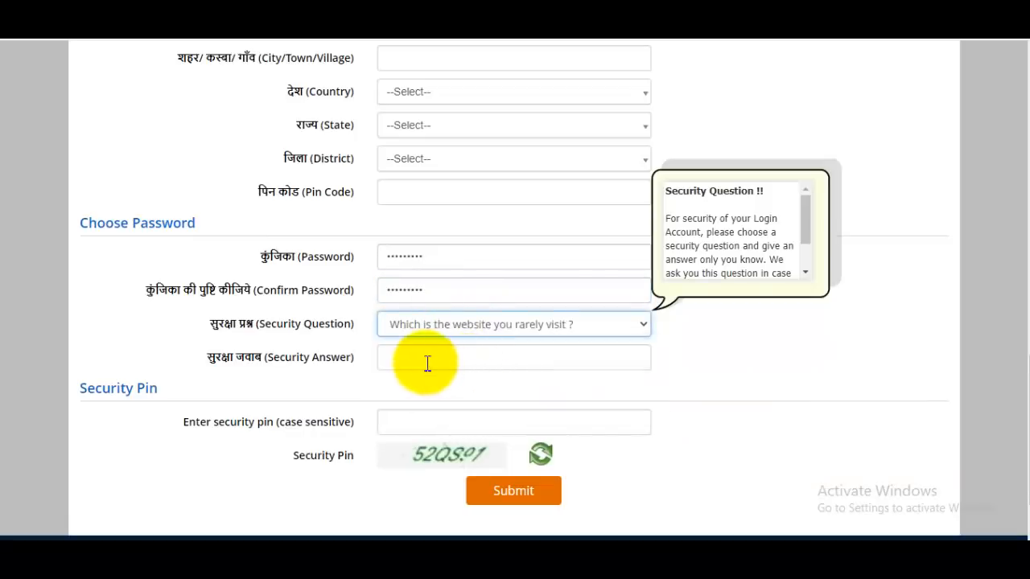
left_click(427, 364)
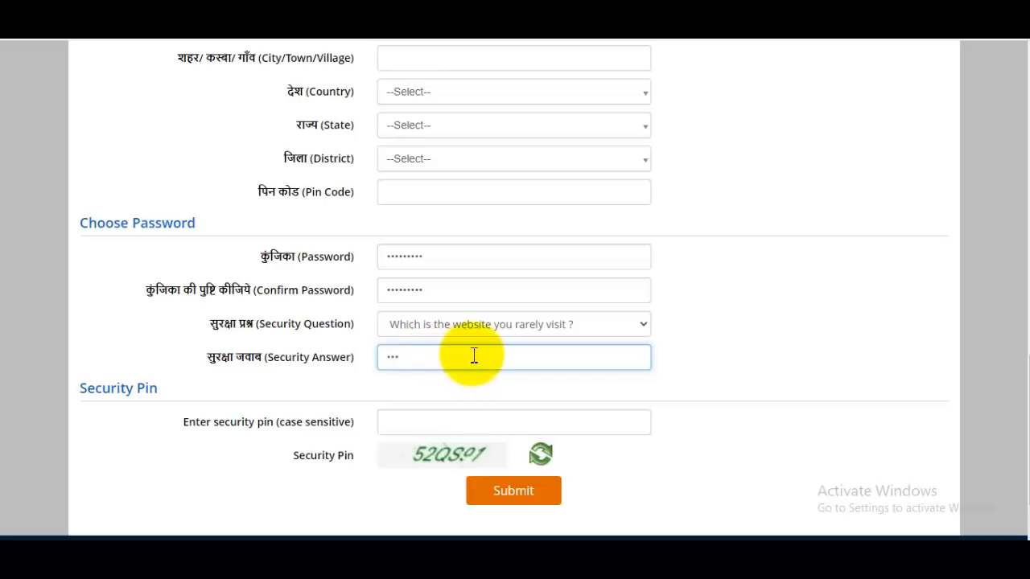
left_click(425, 417)
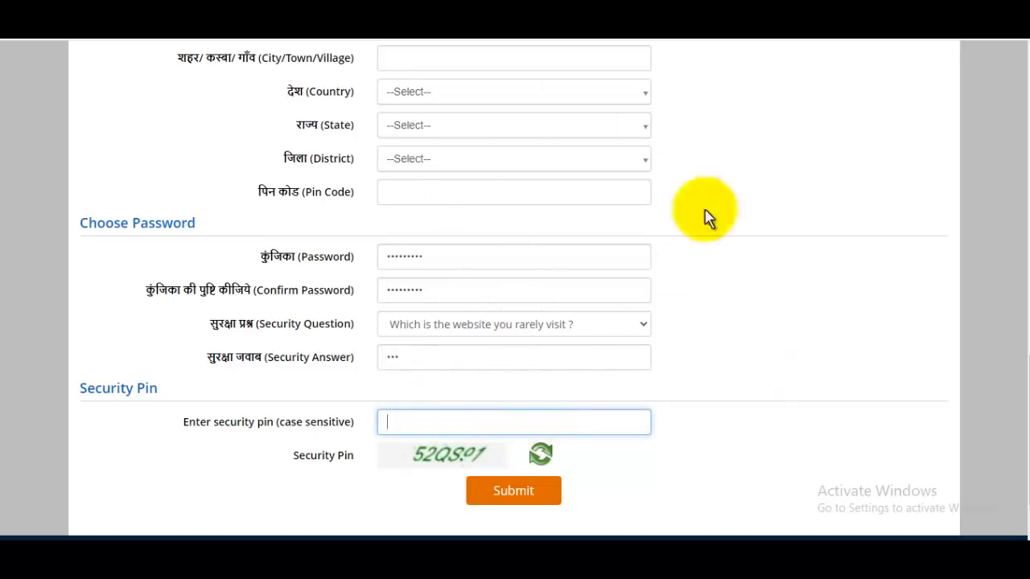
scroll(588, 340, "down", 1)
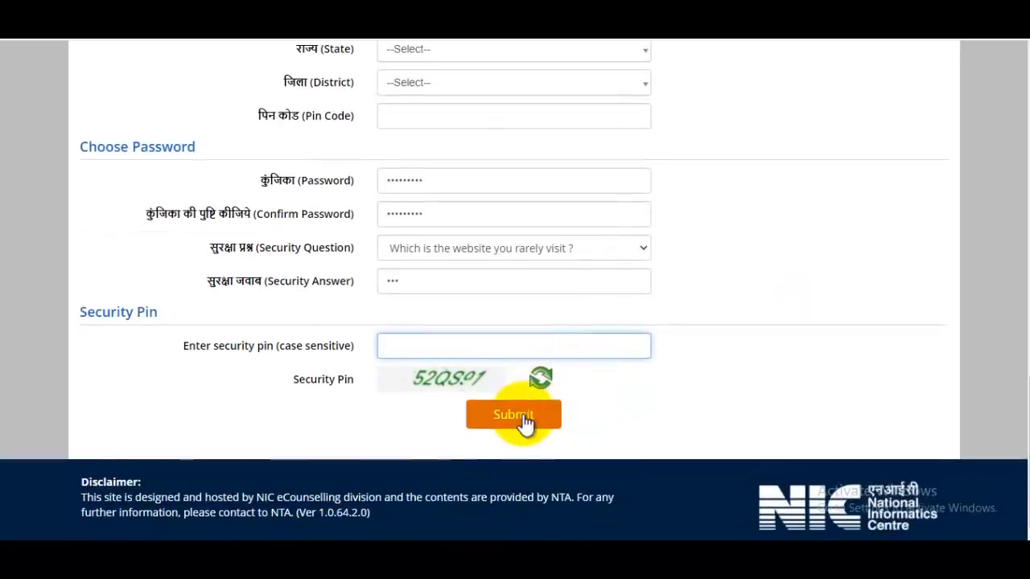
left_click(513, 415)
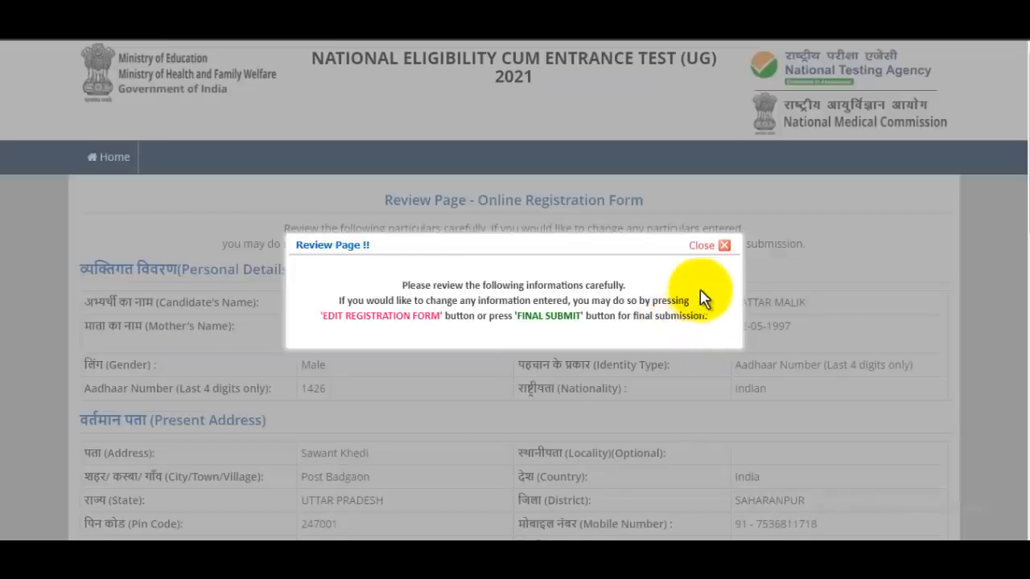
Step: Close the Review Page notice and tick name, parents' names, birth date, gender, mobile and e-mail checks
left_click(705, 246)
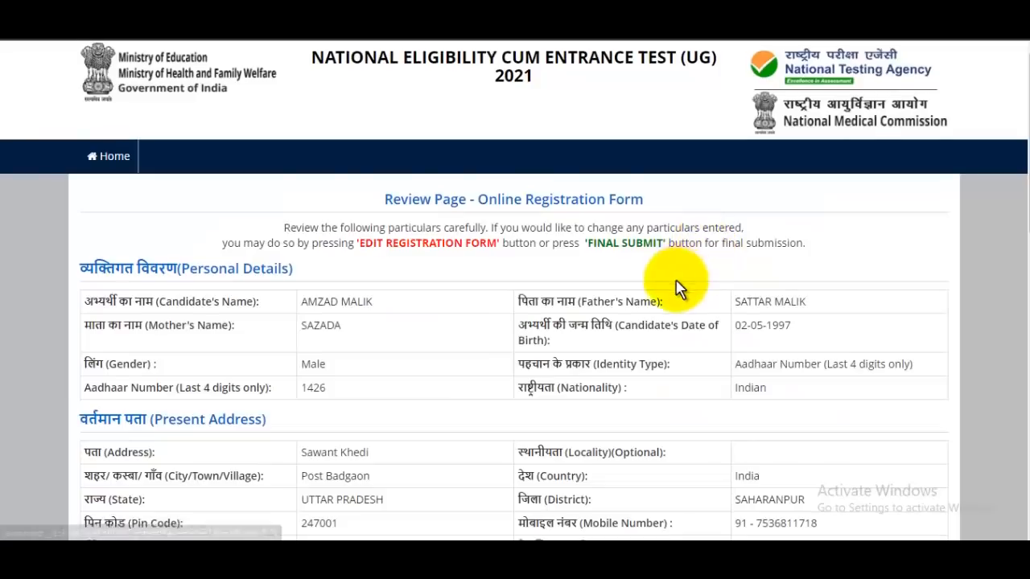
scroll(558, 271, "down", 6)
scroll(603, 201, "down", 3)
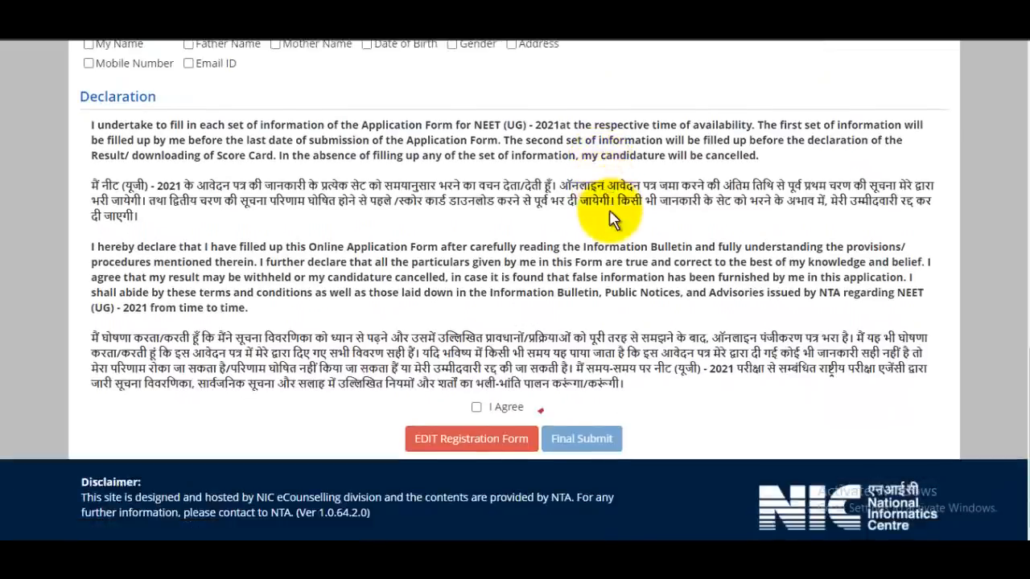
scroll(588, 205, "up", 1)
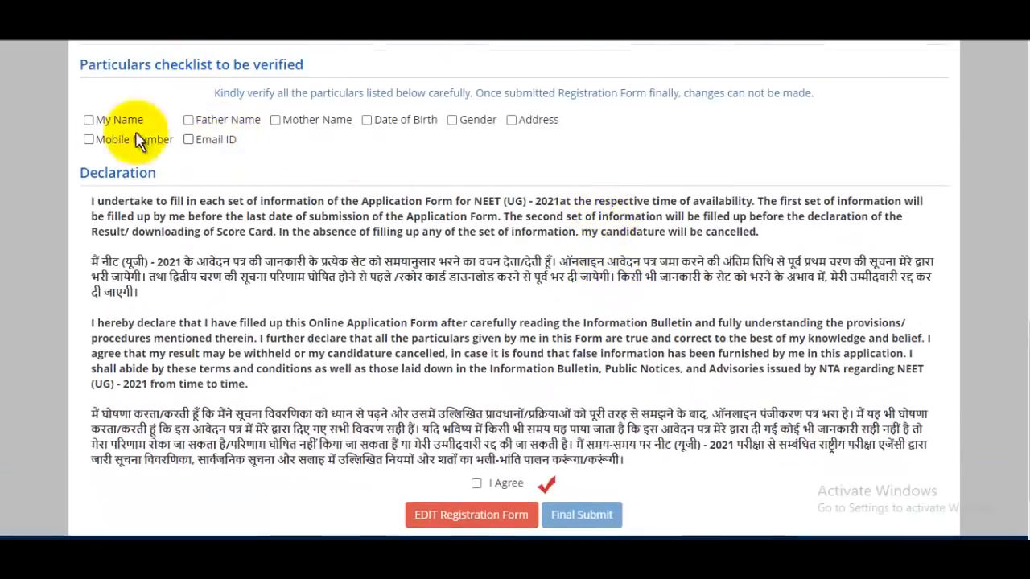
left_click(88, 119)
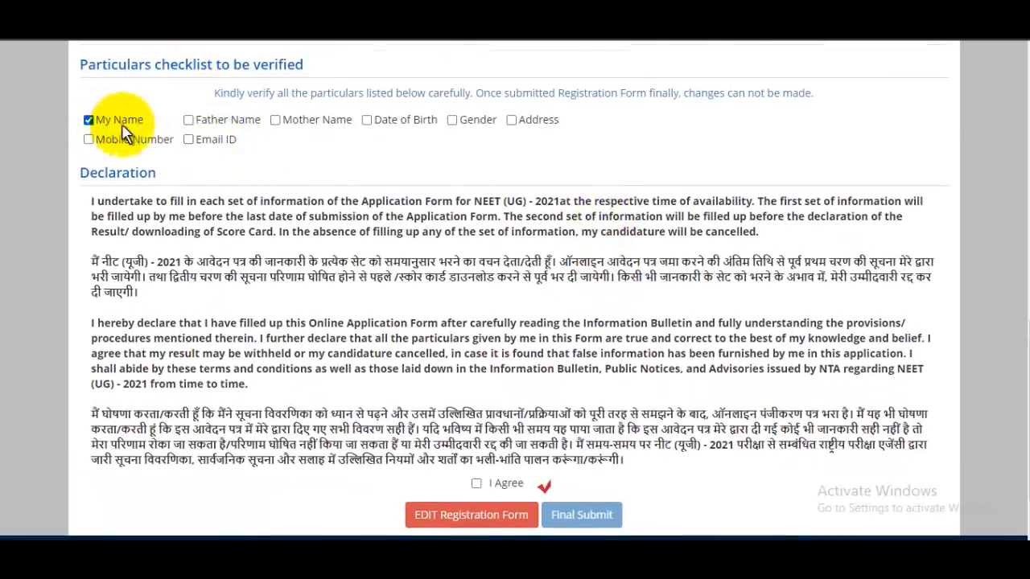
left_click(189, 120)
left_click(275, 120)
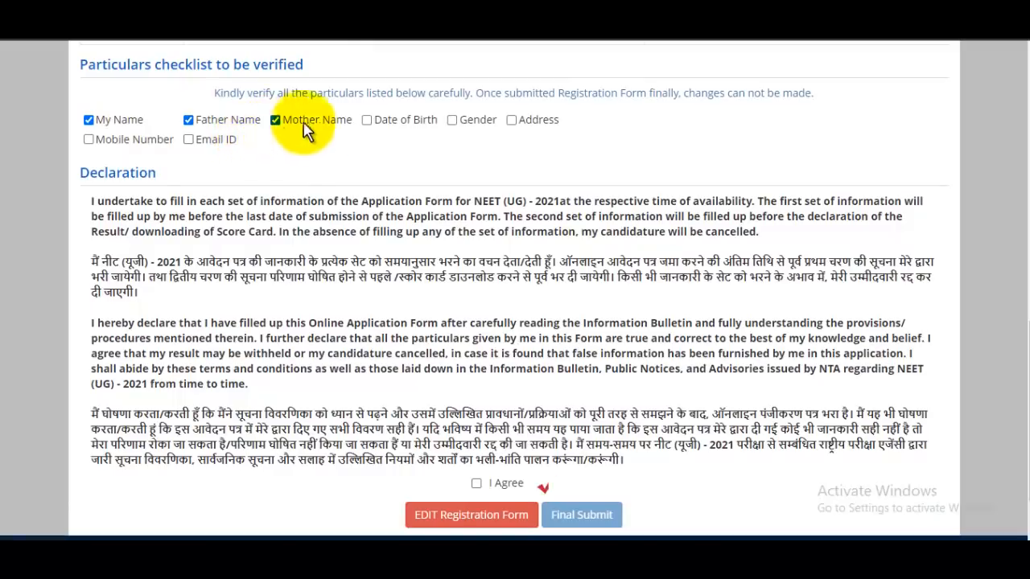
left_click(367, 120)
left_click(453, 121)
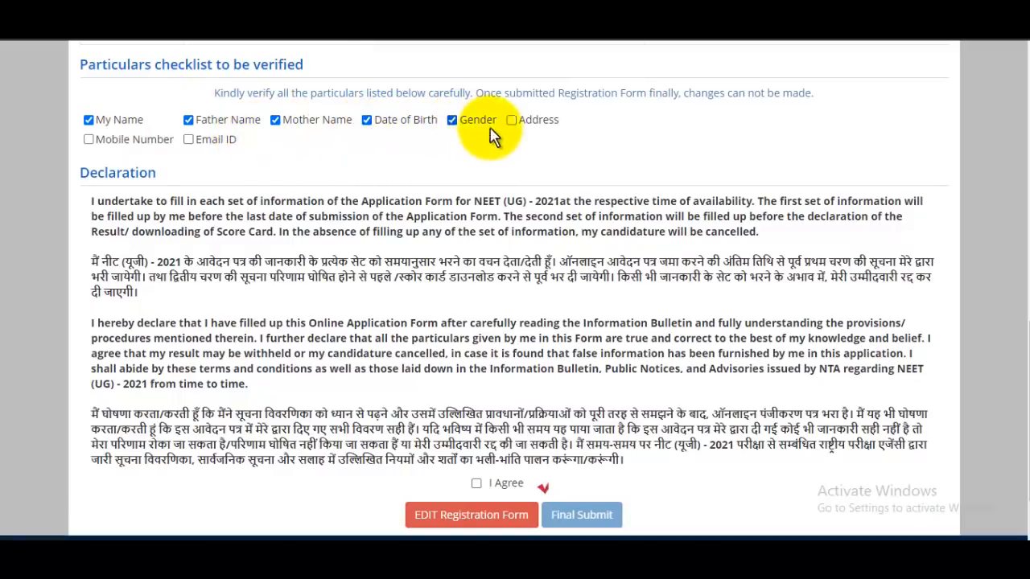
left_click(89, 139)
left_click(188, 140)
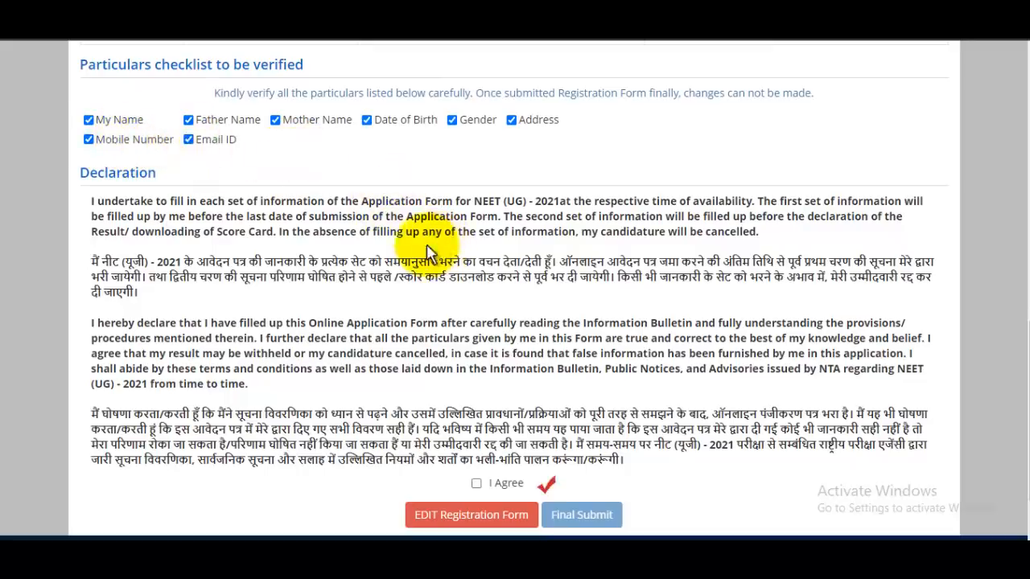
Step: Accept the I Agree declaration and confirm Final Submit of the registration form
scroll(491, 257, "up", 5)
scroll(499, 266, "down", 6)
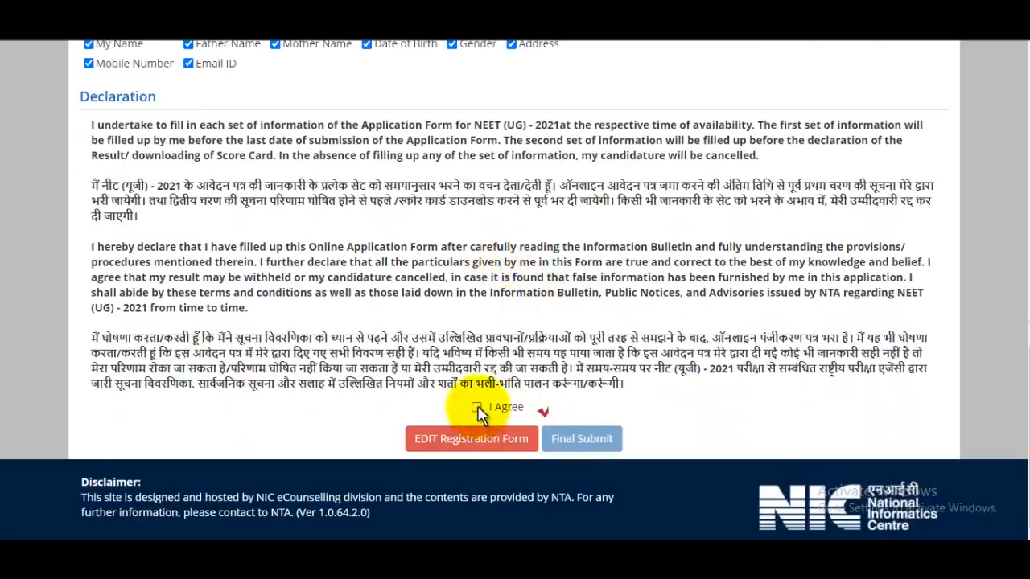
left_click(477, 408)
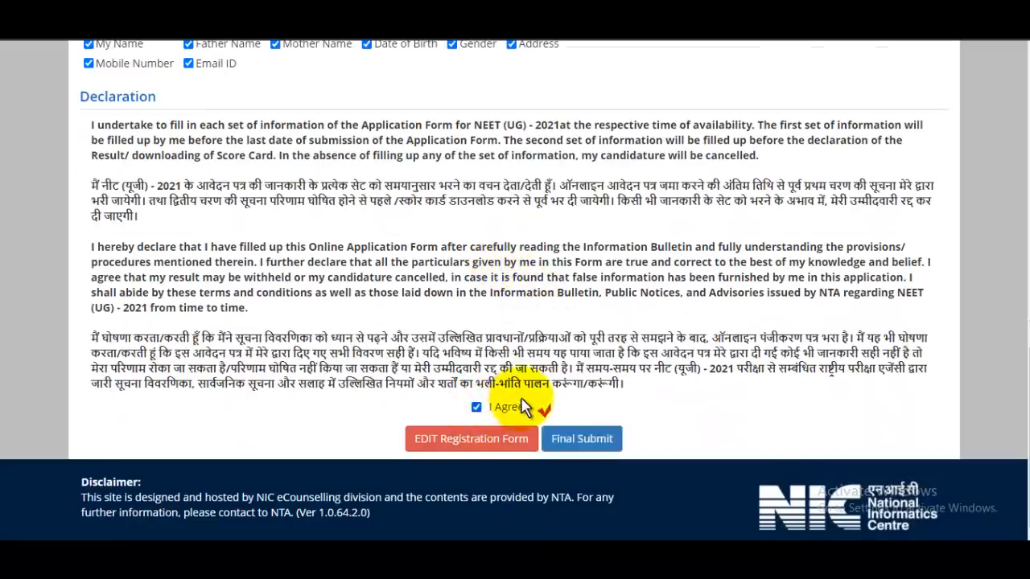
left_click(608, 440)
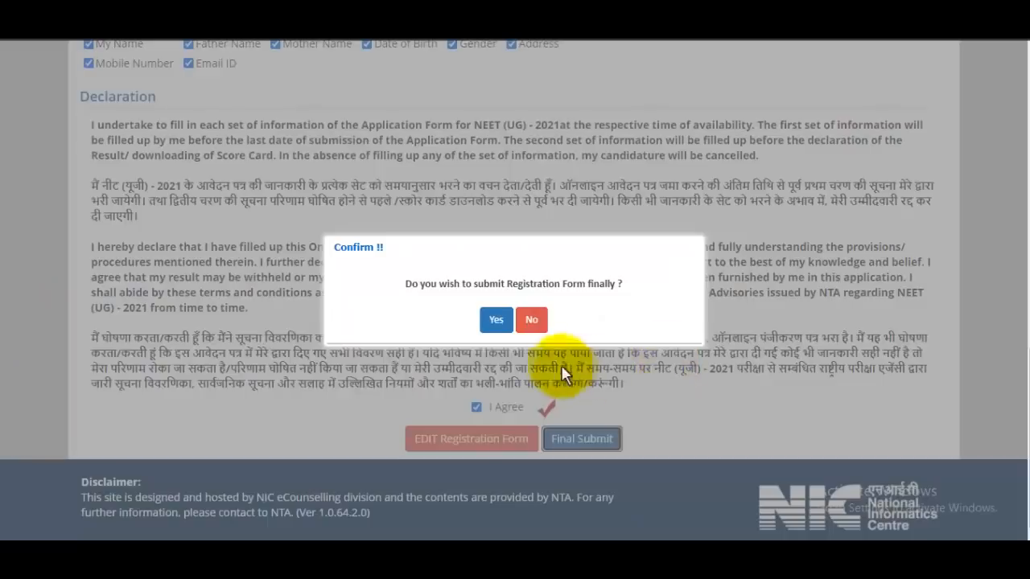
left_click(500, 327)
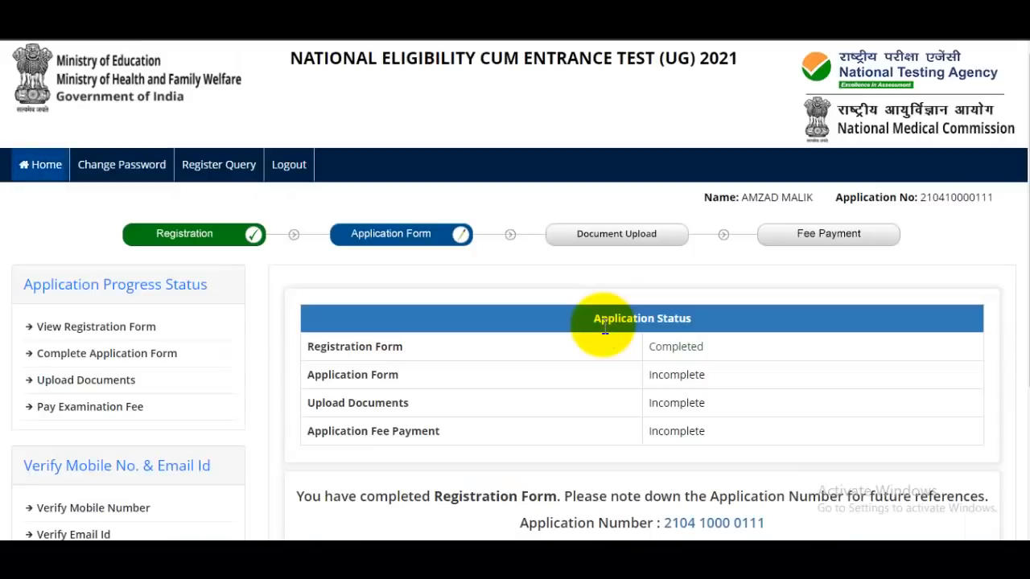
Step: Open Verify Email Id, enter the displayed security pin, and request the OTP
scroll(605, 326, "down", 3)
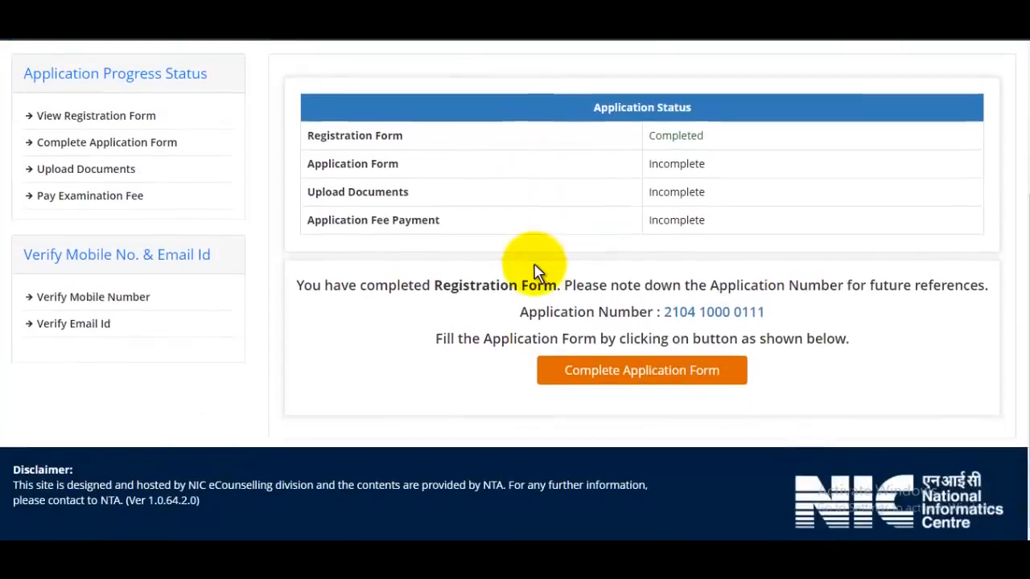
scroll(649, 271, "up", 1)
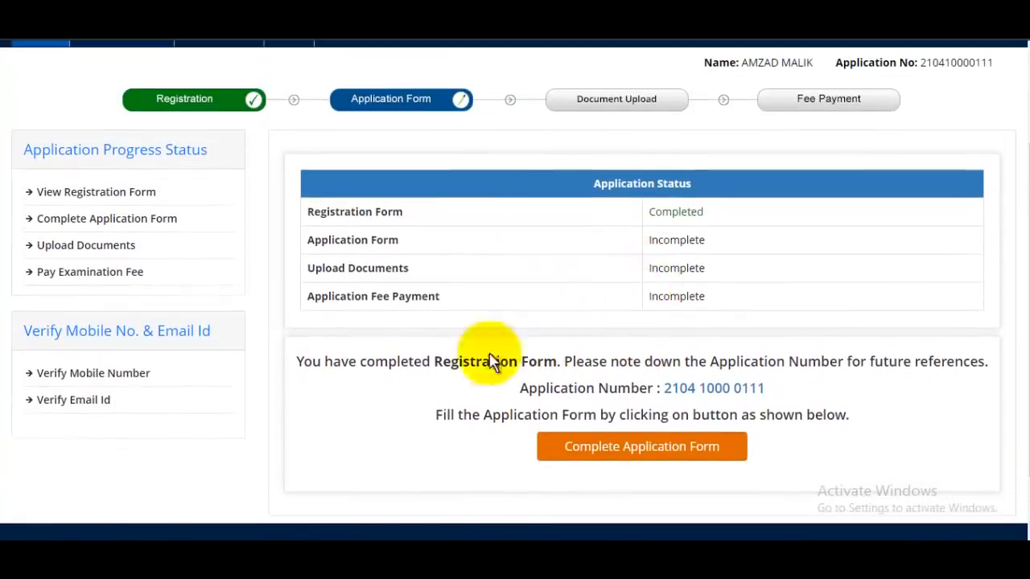
left_click(110, 411)
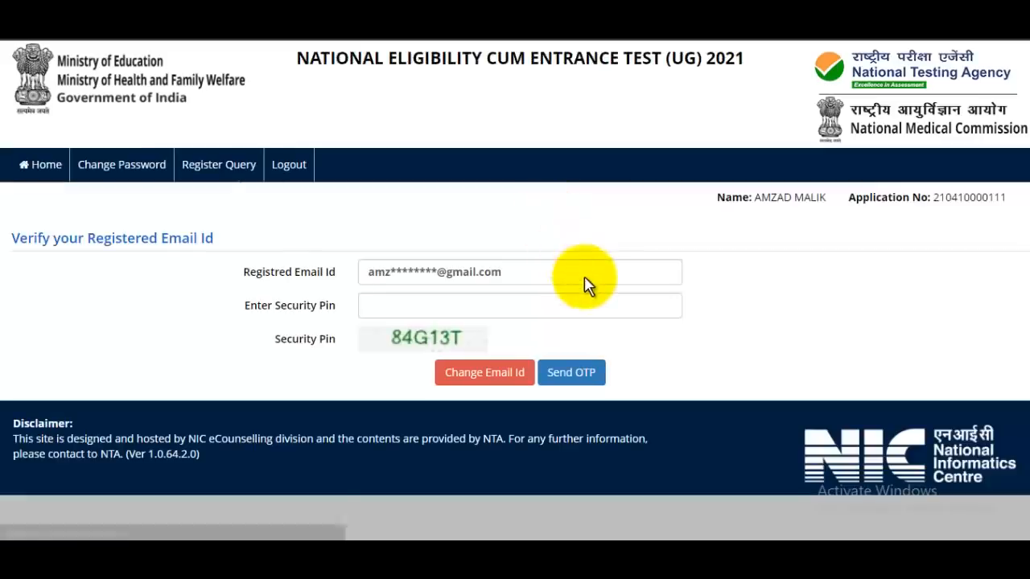
left_click(405, 304)
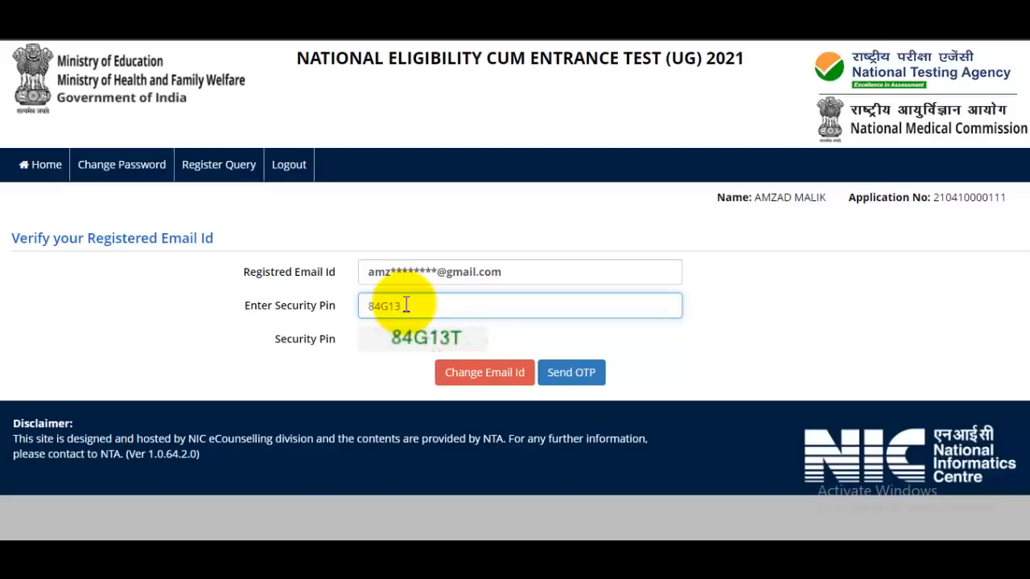
type("84G13T")
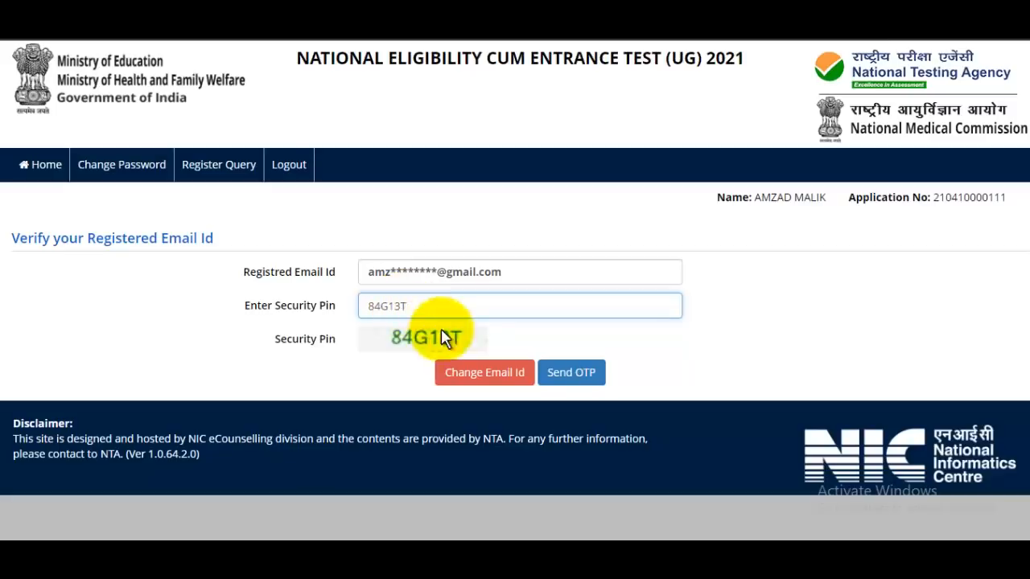
left_click(576, 384)
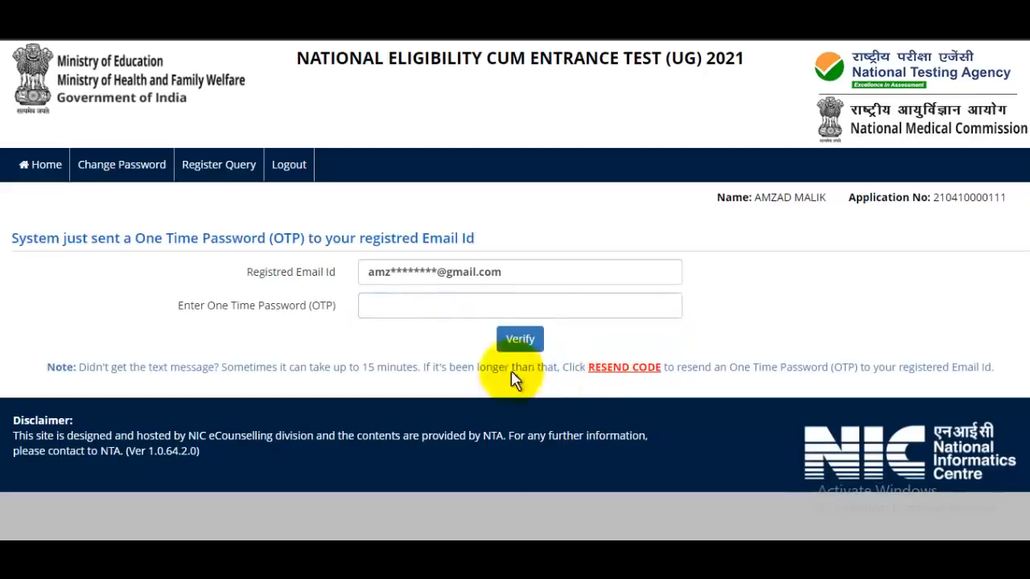
Step: Paste the emailed OTP, verify the registered e-mail, and return to the Application Status tab
left_click(443, 306)
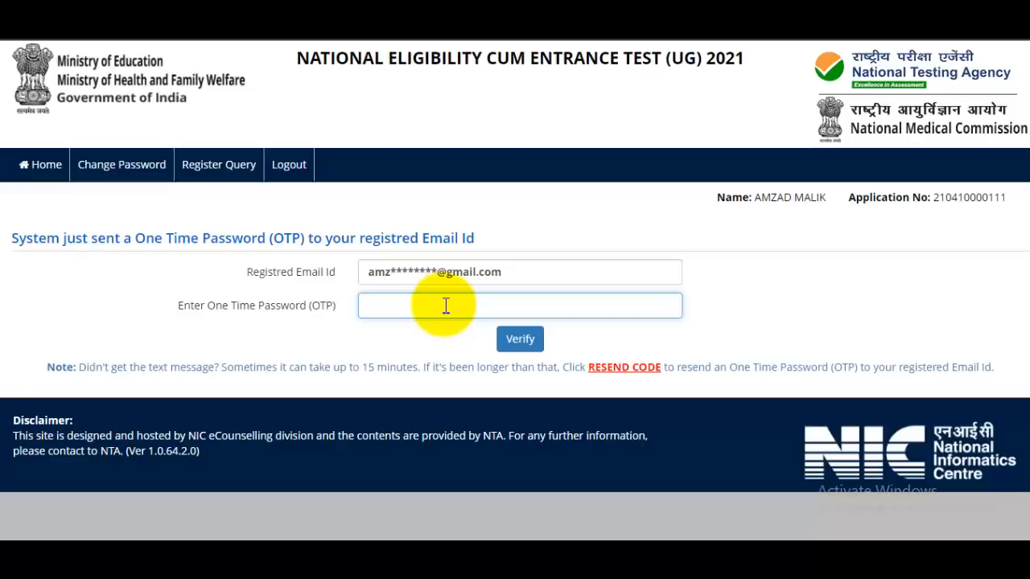
key("ctrl+v")
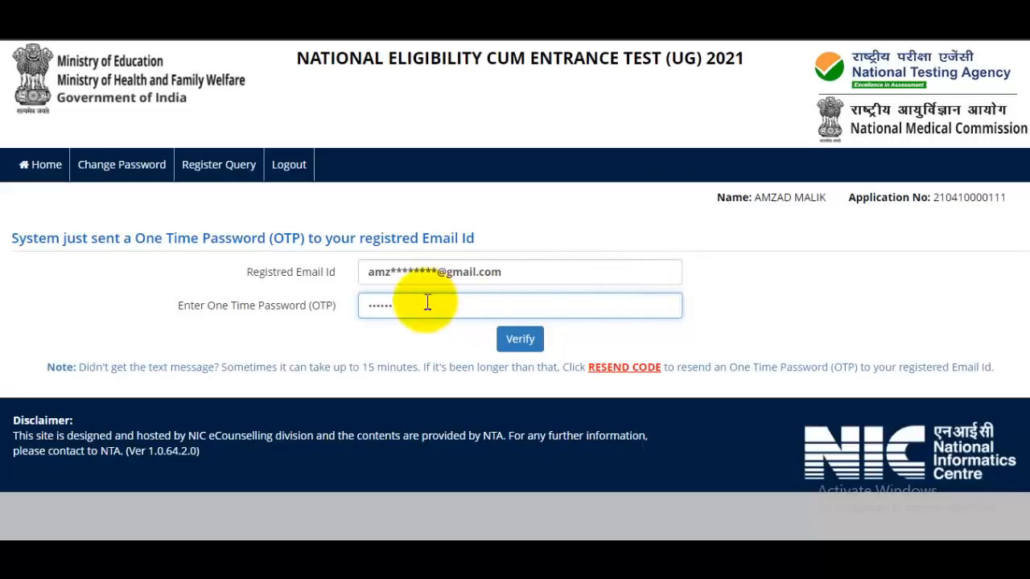
left_click(520, 338)
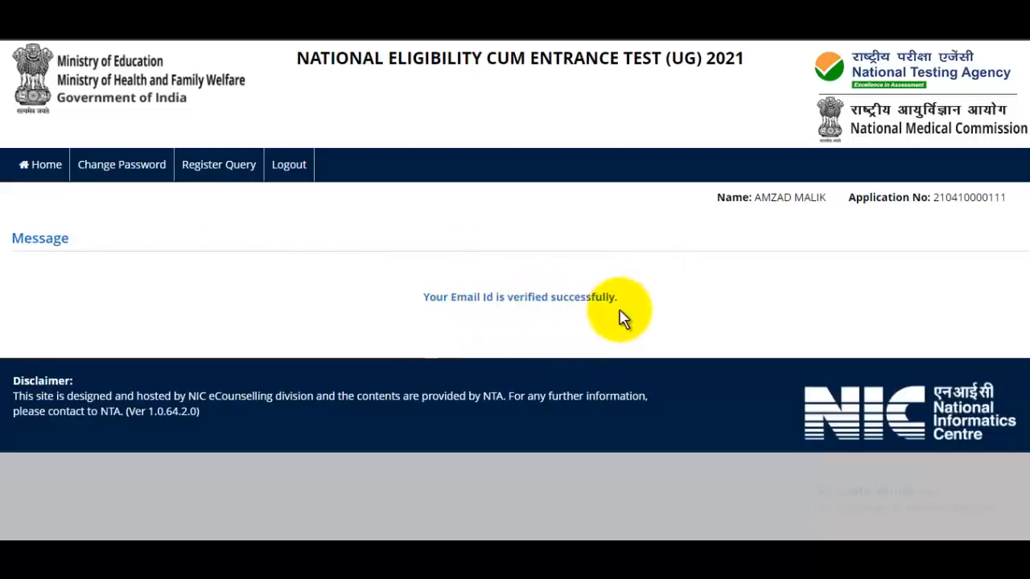
left_click(406, 12)
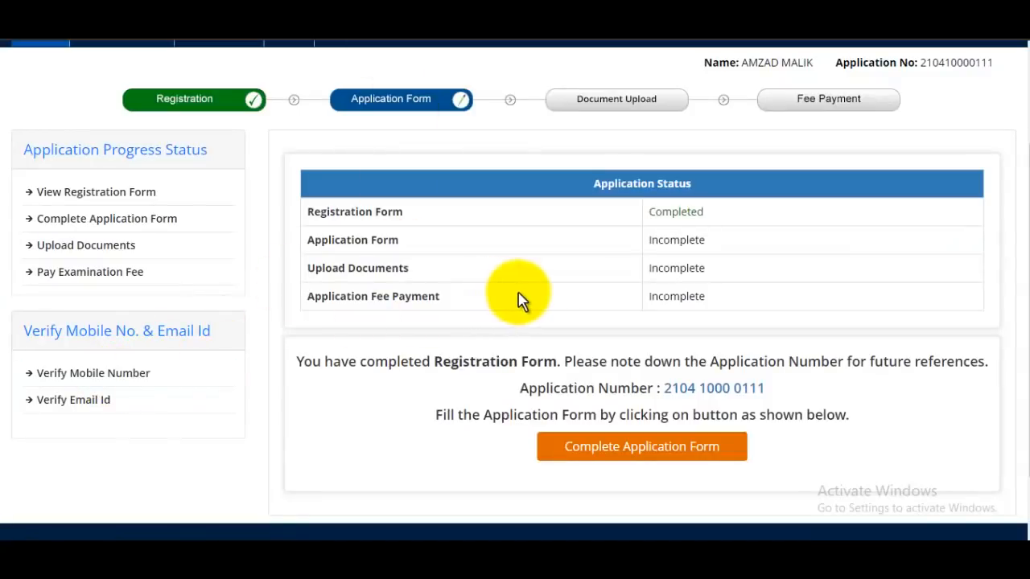
Step: Open the full application form and set the 12th-passing state to UTTAR PRADESH
left_click(136, 221)
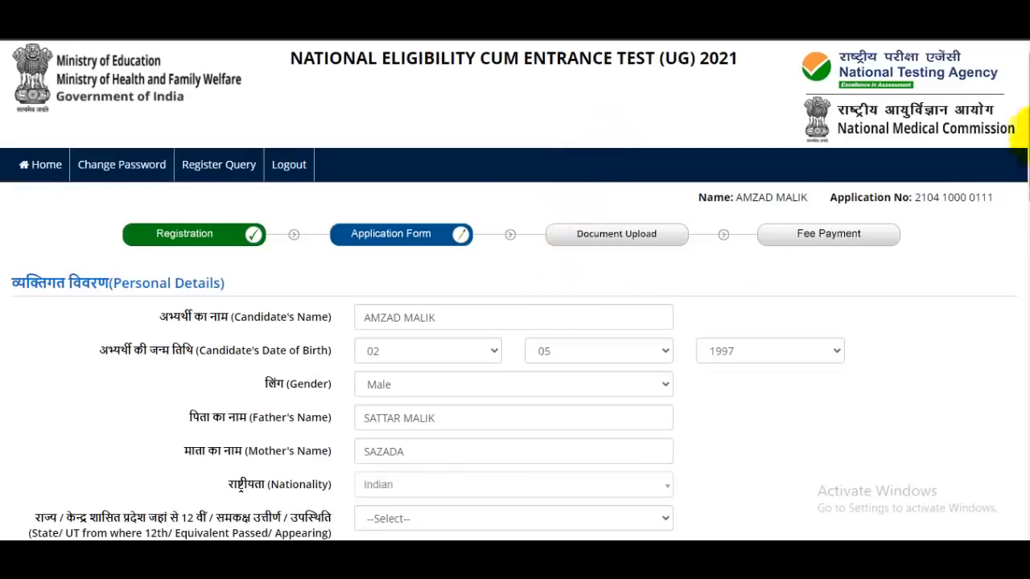
left_click_drag(1024, 121, 1023, 96)
scroll(552, 312, "down", 1)
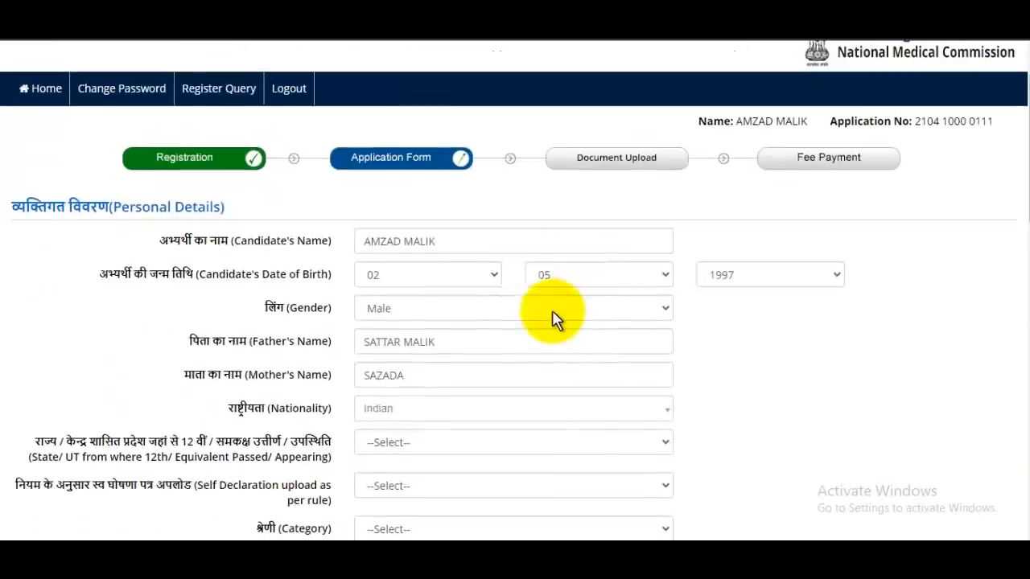
scroll(480, 330, "down", 2)
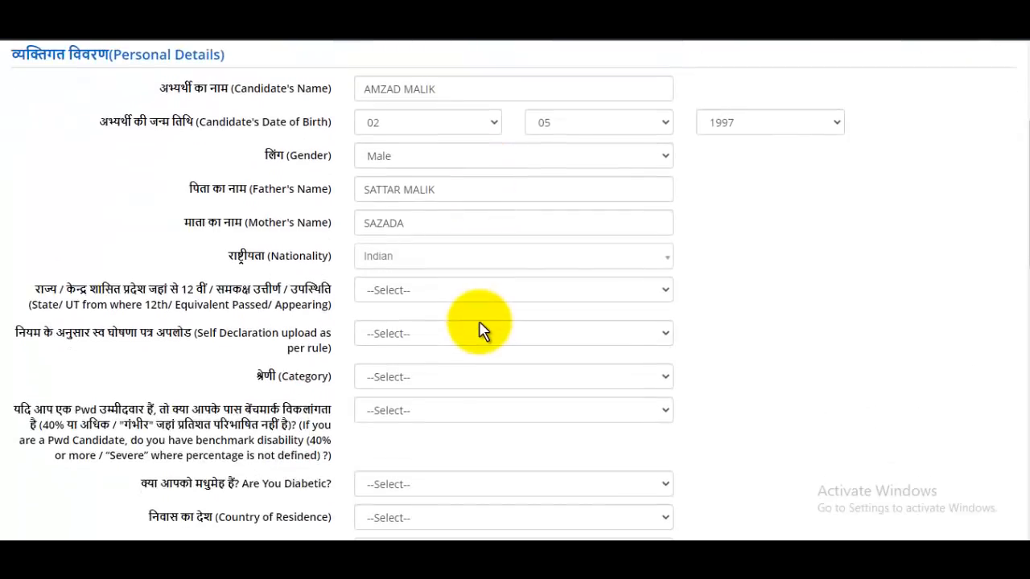
scroll(483, 291, "down", 1)
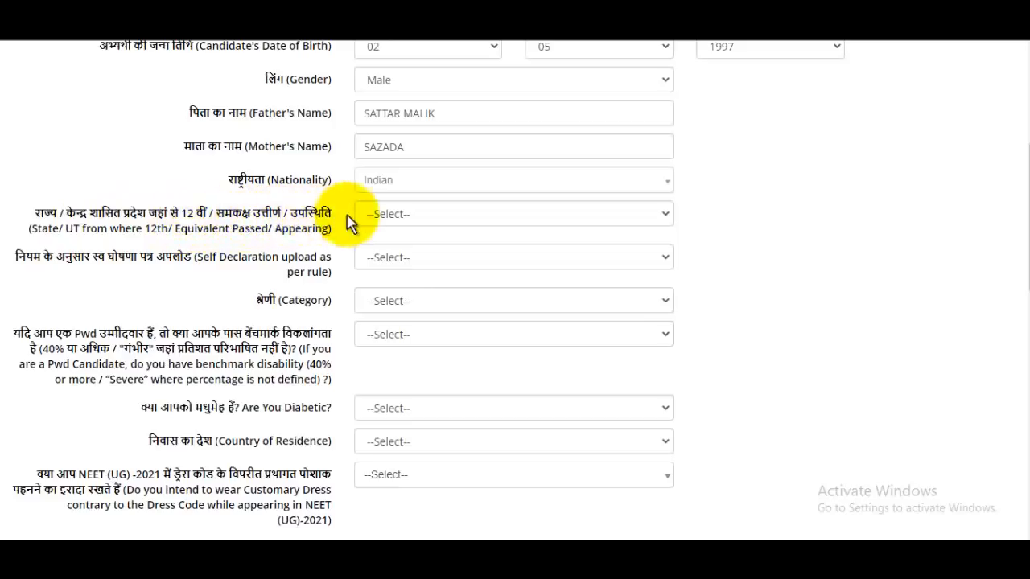
left_click(421, 222)
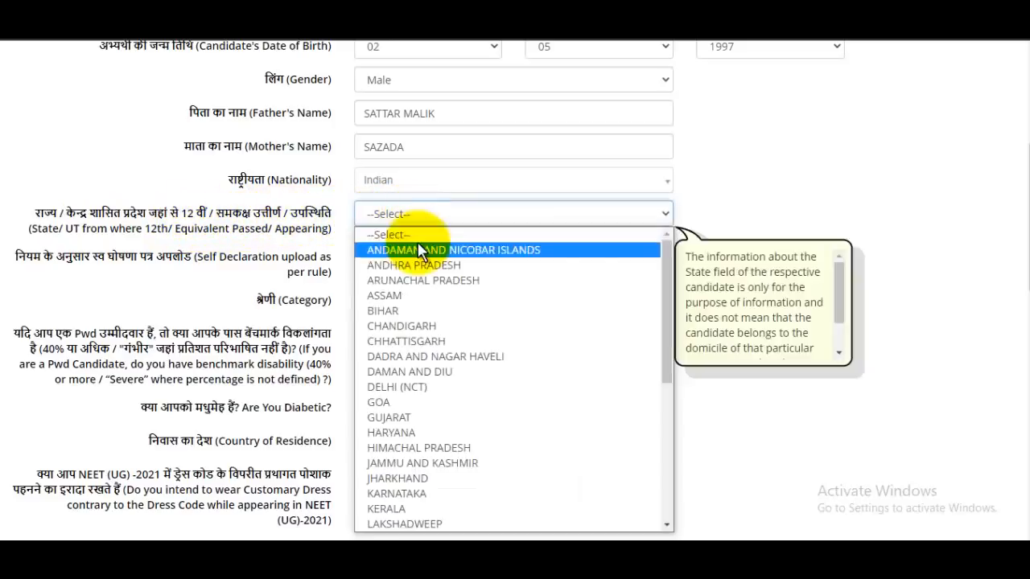
key("u")
left_click(379, 523)
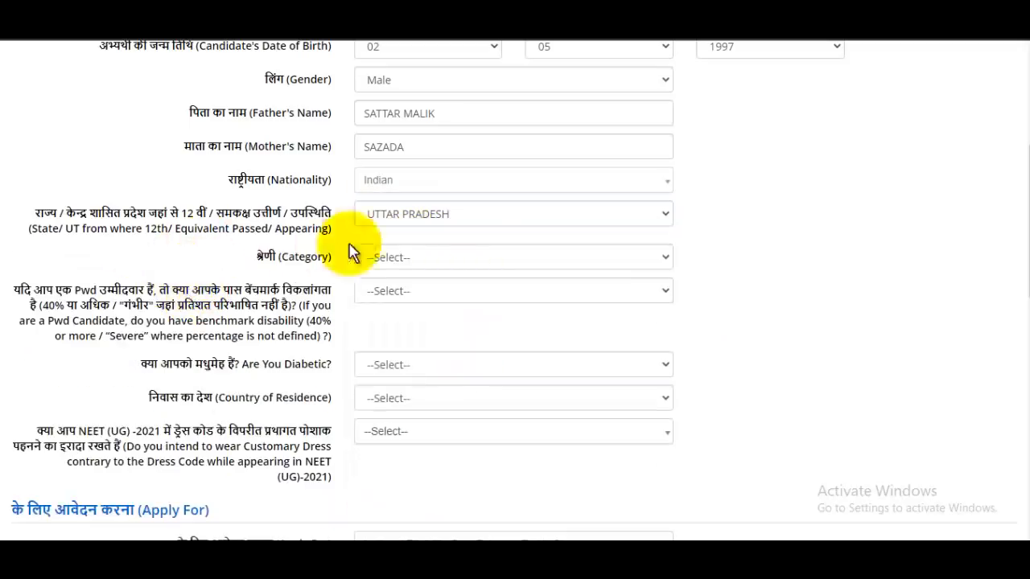
Step: Set category to General and answer No to both the PwD and diabetic questions
left_click(399, 260)
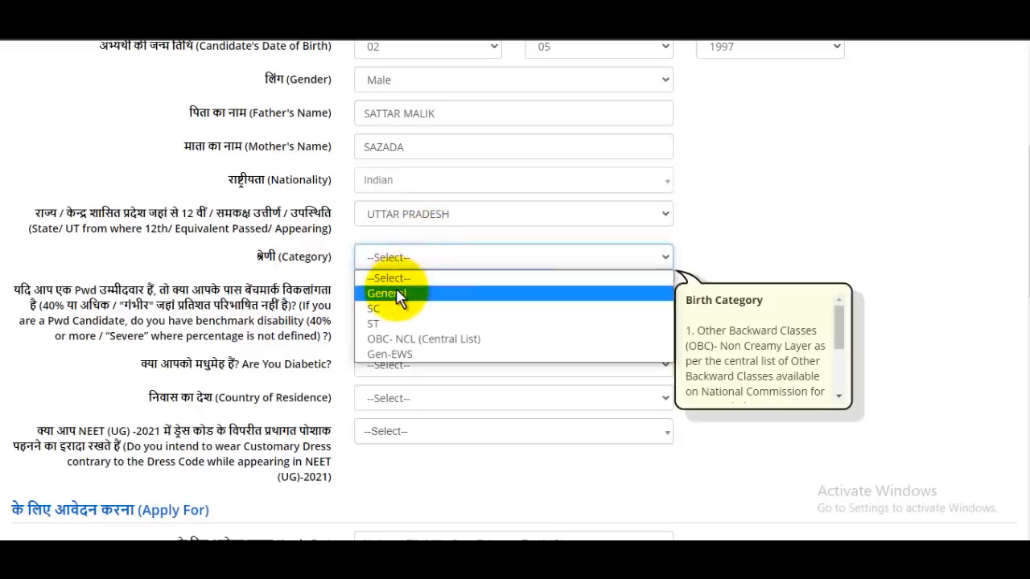
left_click(396, 291)
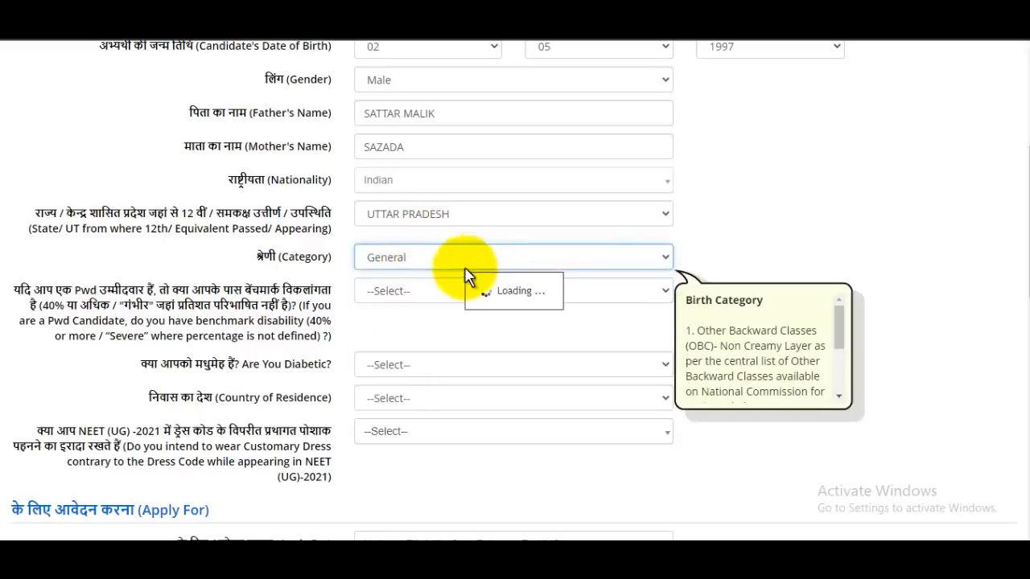
scroll(417, 293, "down", 1)
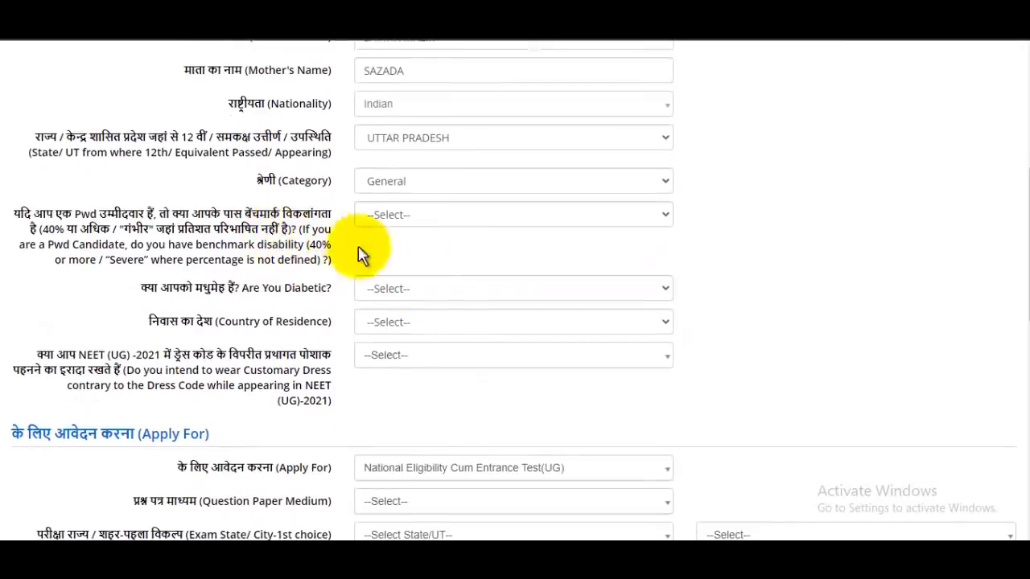
left_click(408, 224)
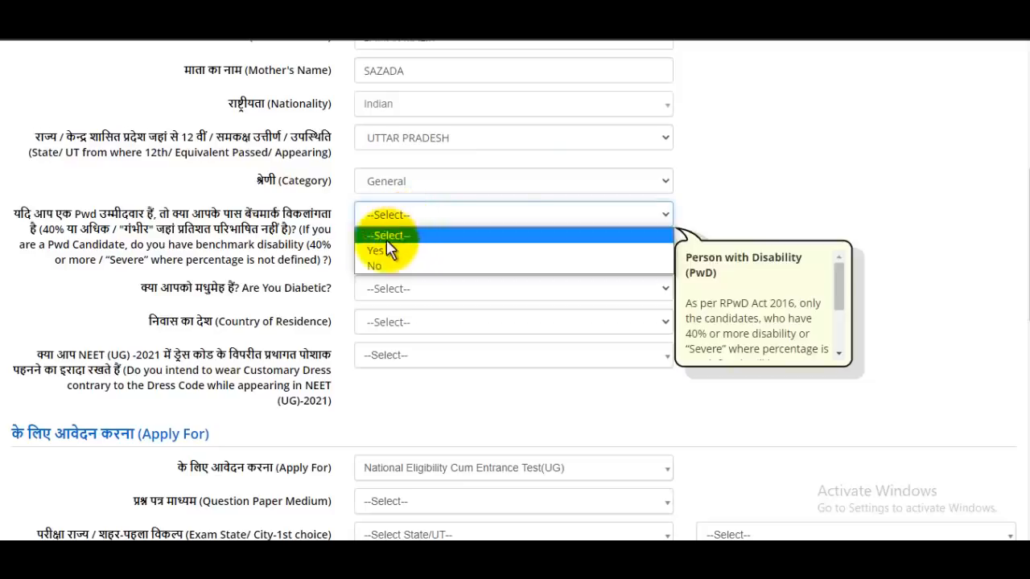
left_click(381, 264)
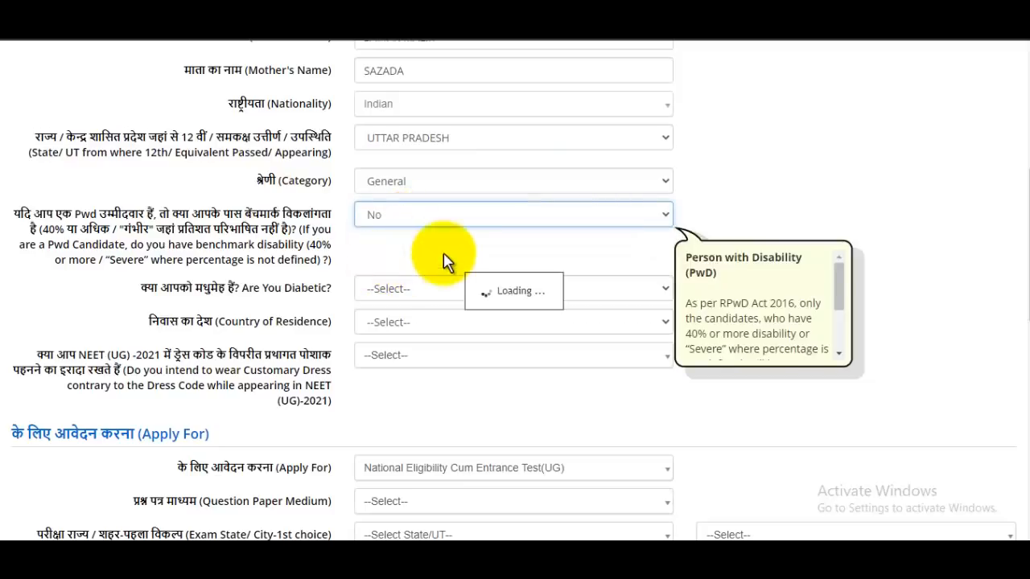
scroll(445, 256, "down", 2)
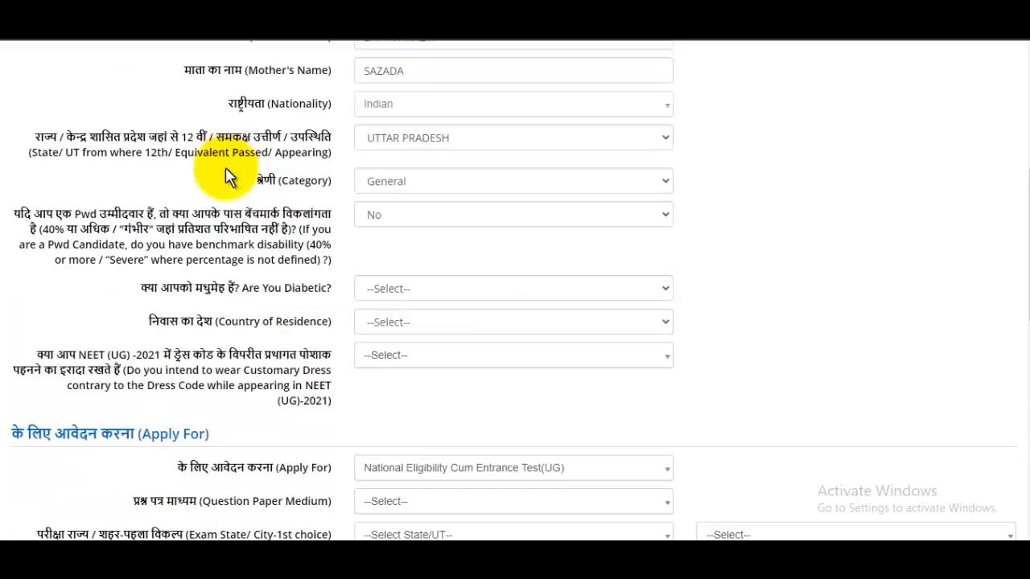
left_click(394, 293)
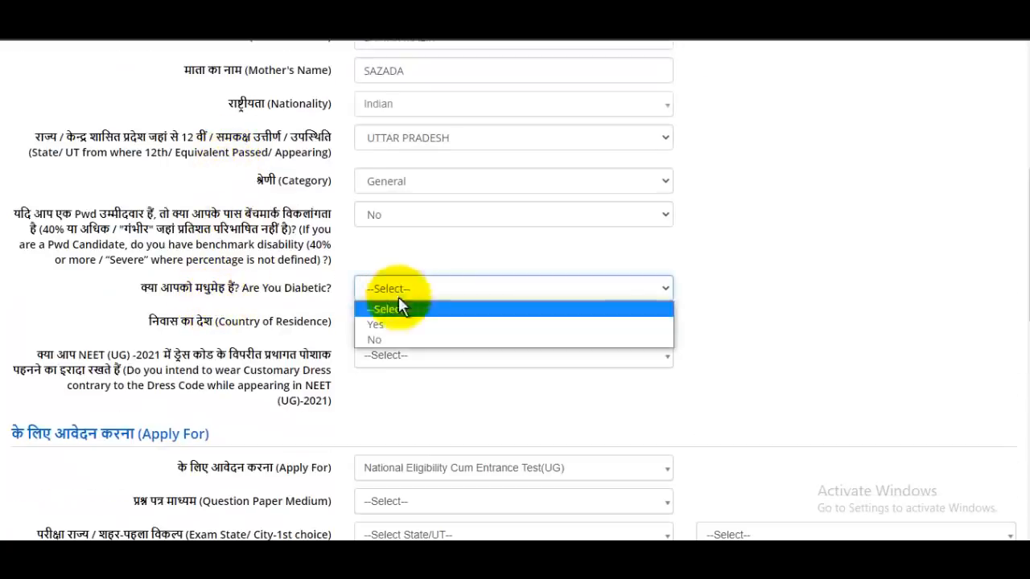
left_click(382, 341)
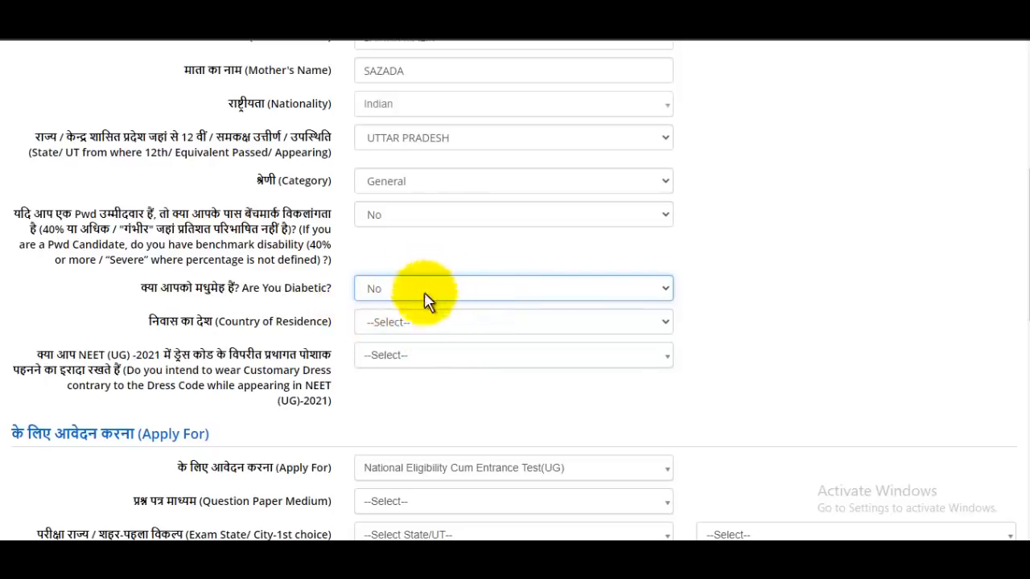
Step: Set country of residence to India and answer Yes to wearing customary dress
left_click(391, 325)
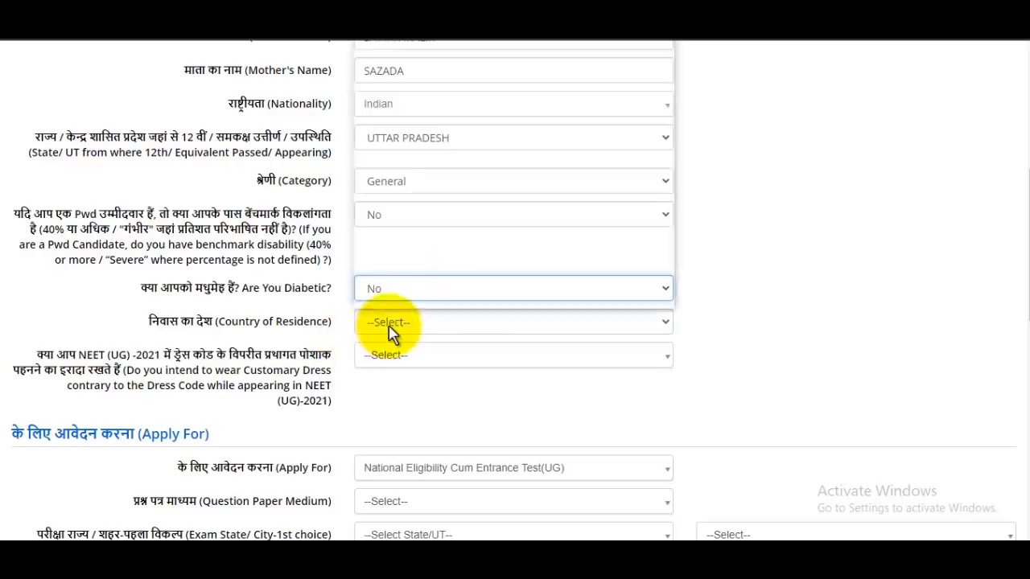
scroll(425, 166, "down", 8)
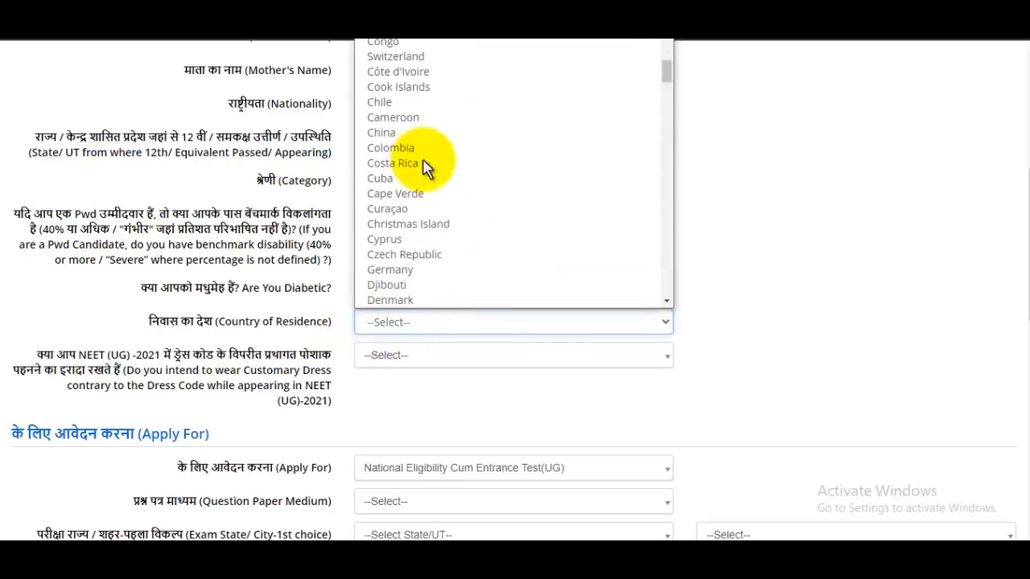
key("i")
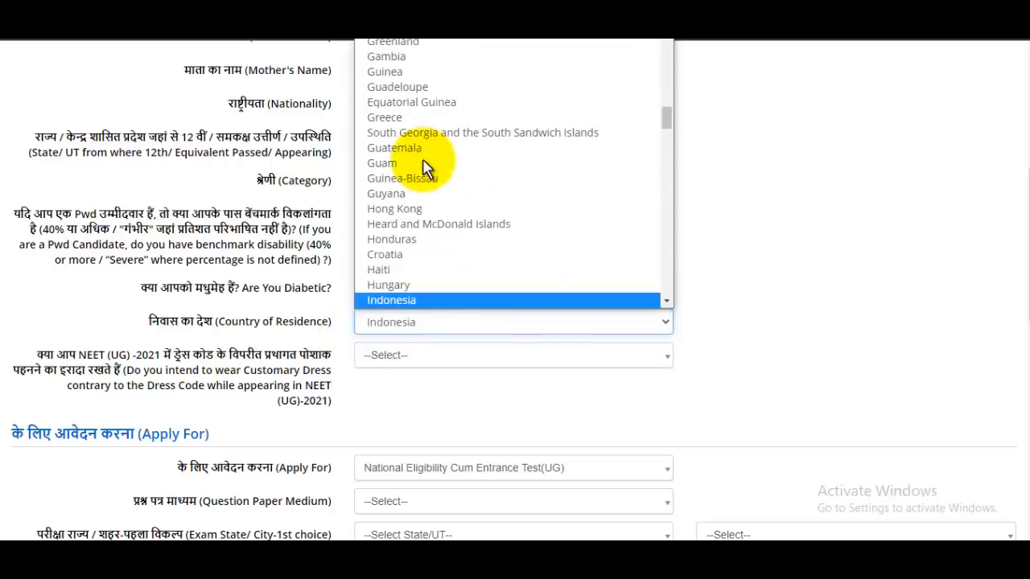
scroll(388, 281, "down", 1)
left_click(393, 286)
scroll(414, 308, "down", 1)
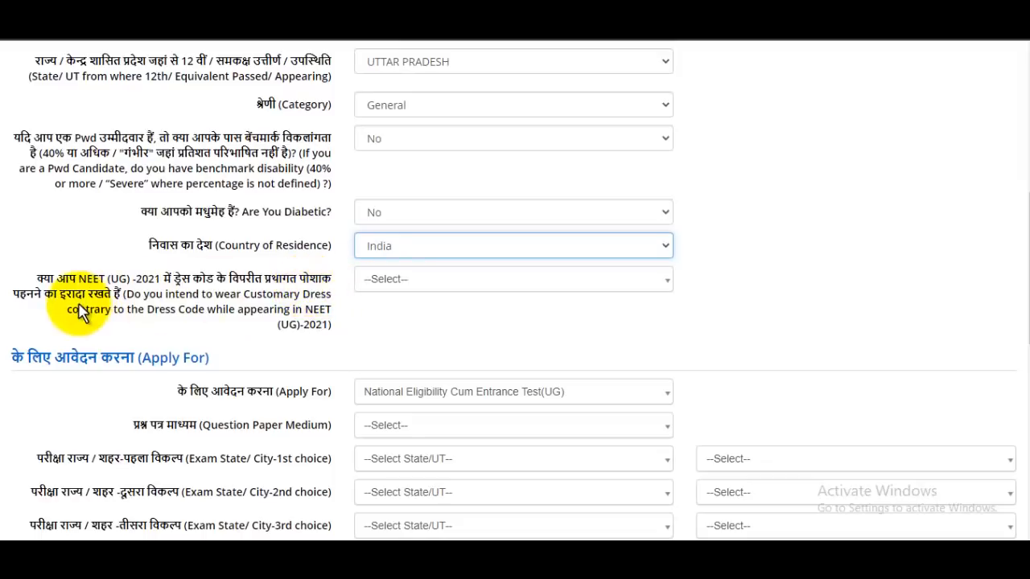
left_click(432, 288)
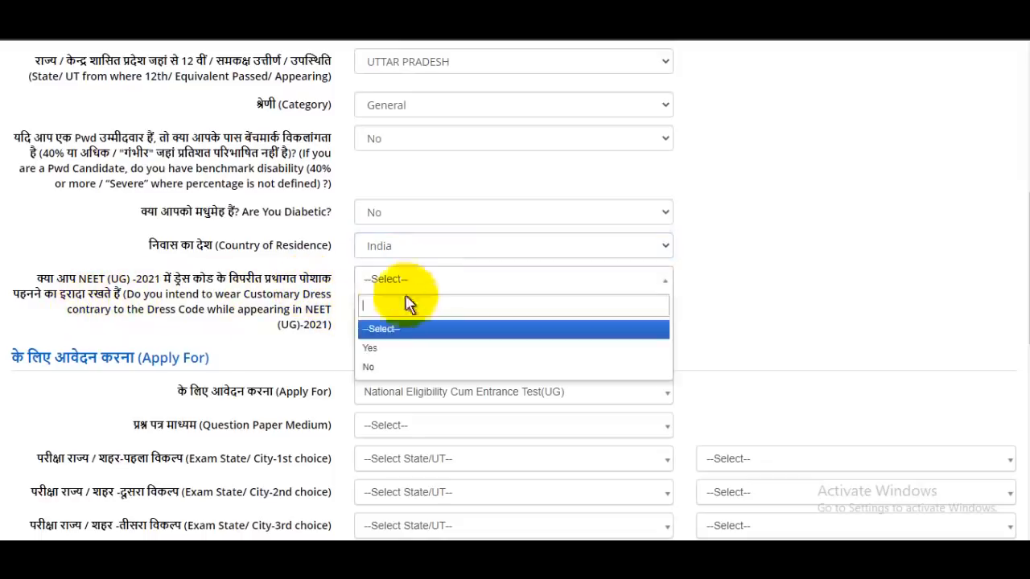
left_click(384, 348)
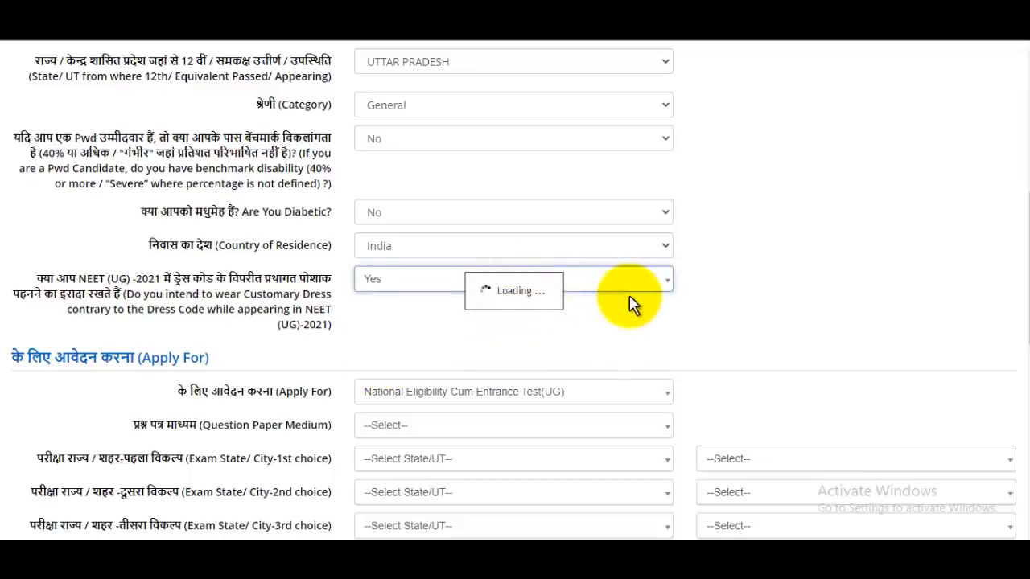
Step: Keep National Eligibility Cum Entrance Test (UG) as the exam and set the question paper medium to Hindi
scroll(632, 299, "down", 2)
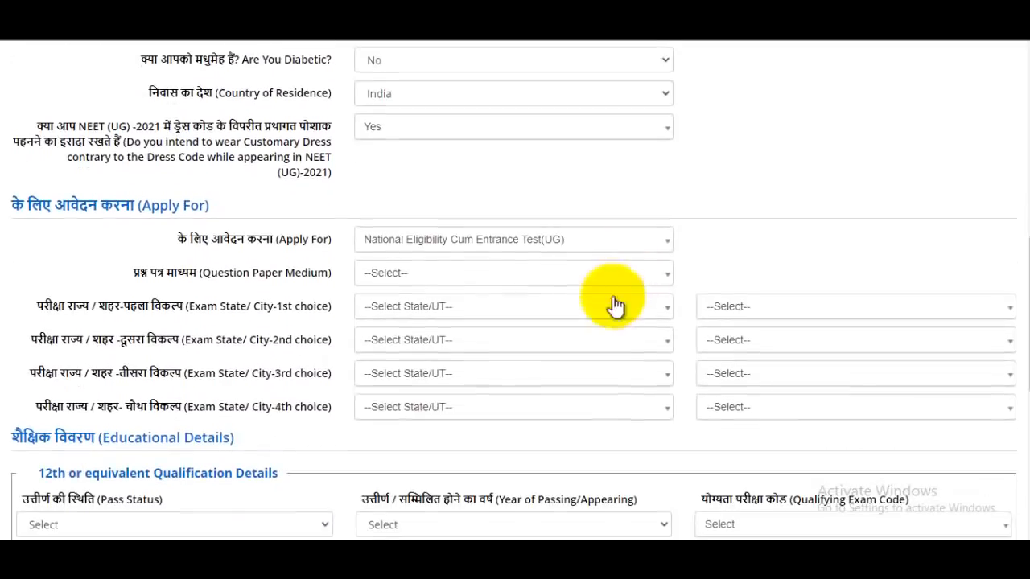
scroll(487, 271, "down", 1)
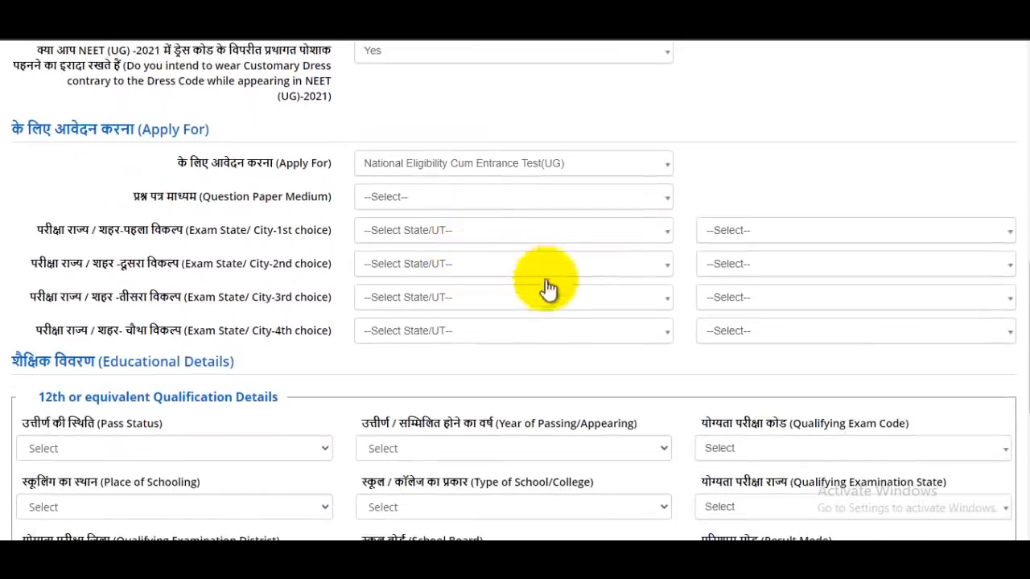
left_click(455, 165)
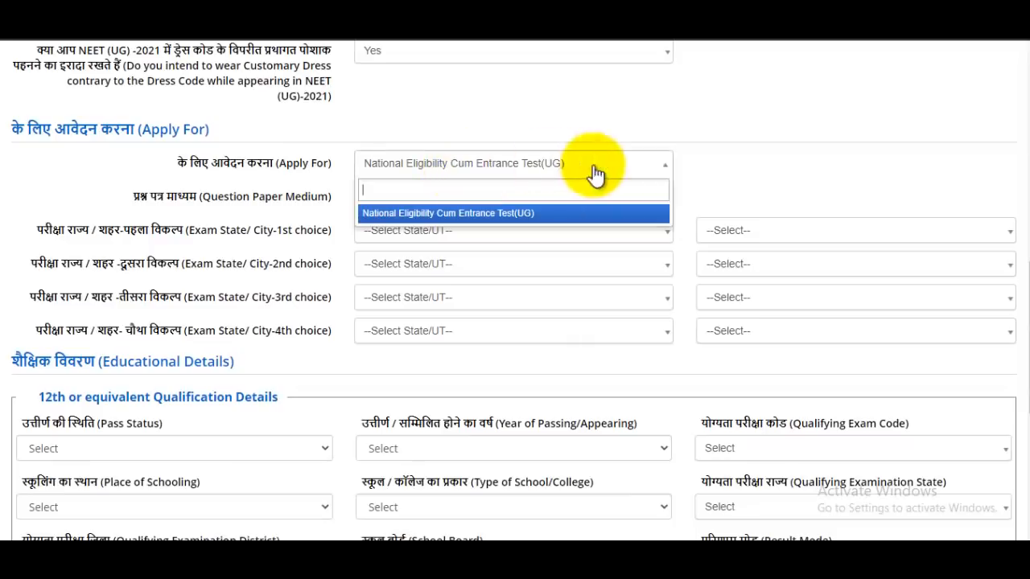
left_click(712, 169)
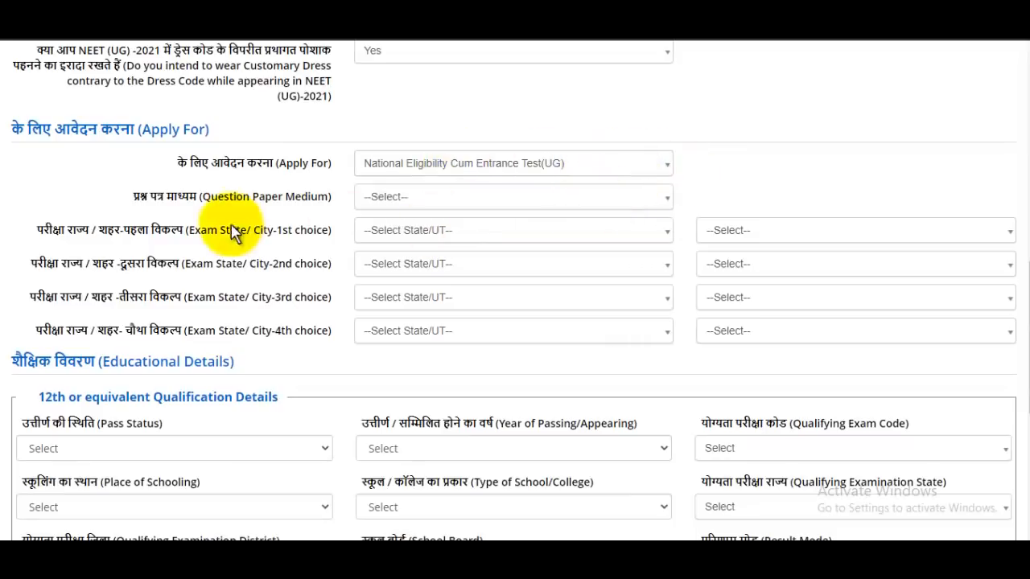
left_click(411, 198)
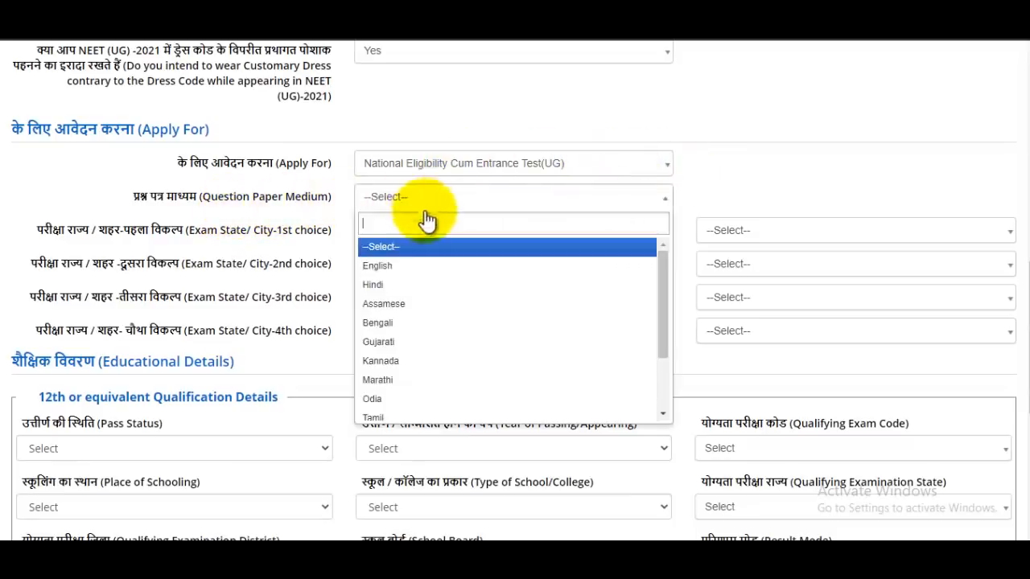
left_click(392, 287)
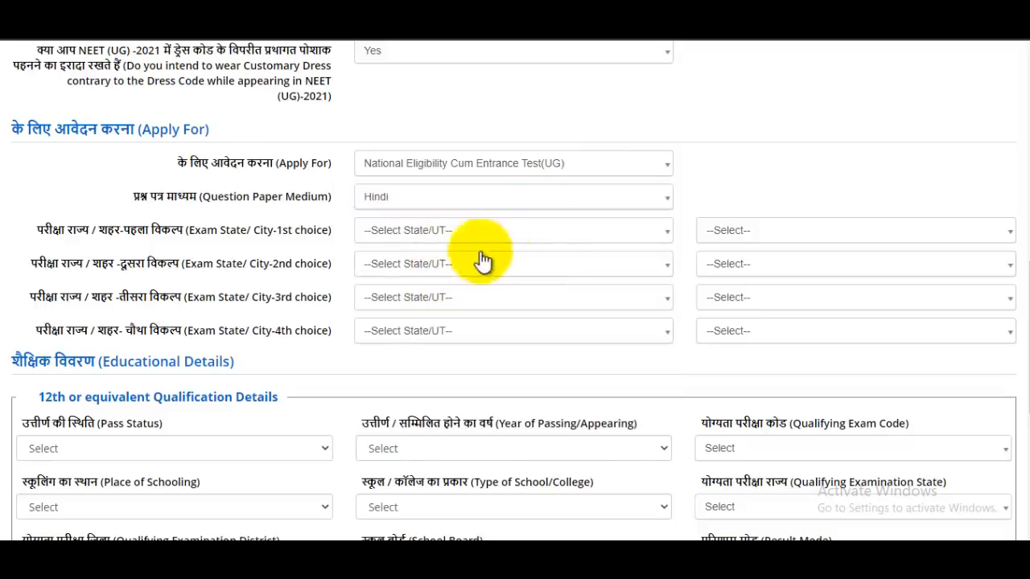
Step: Set the 1st and 2nd exam city choices to Agra and Aligarh, both in Uttar Pradesh
left_click(425, 236)
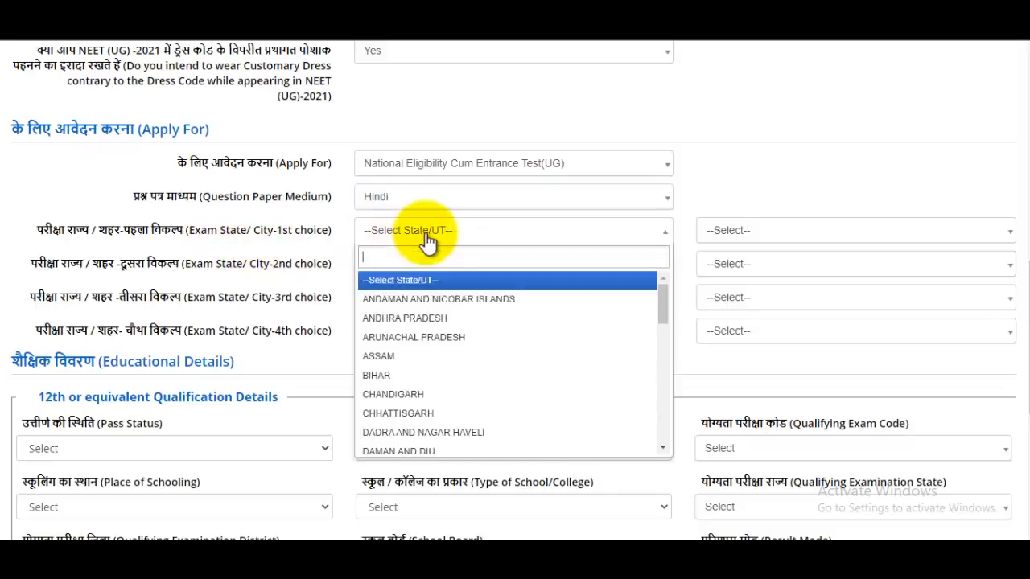
type("utt")
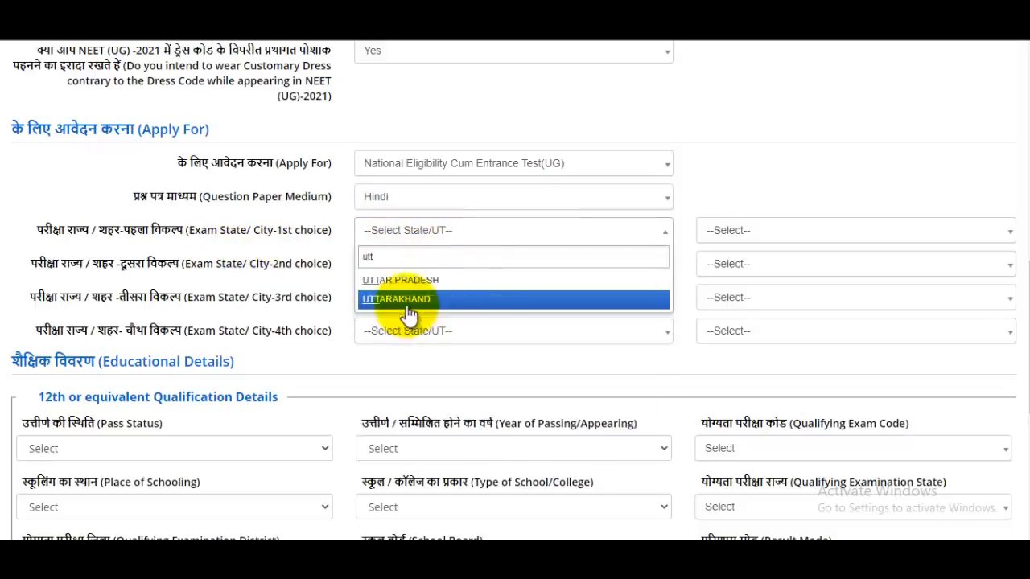
left_click(407, 281)
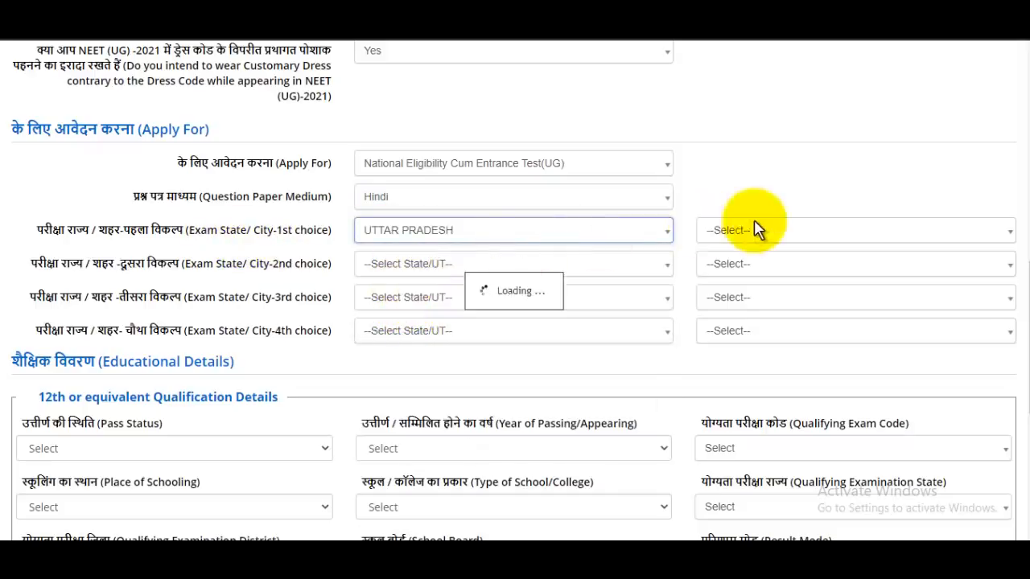
left_click(782, 233)
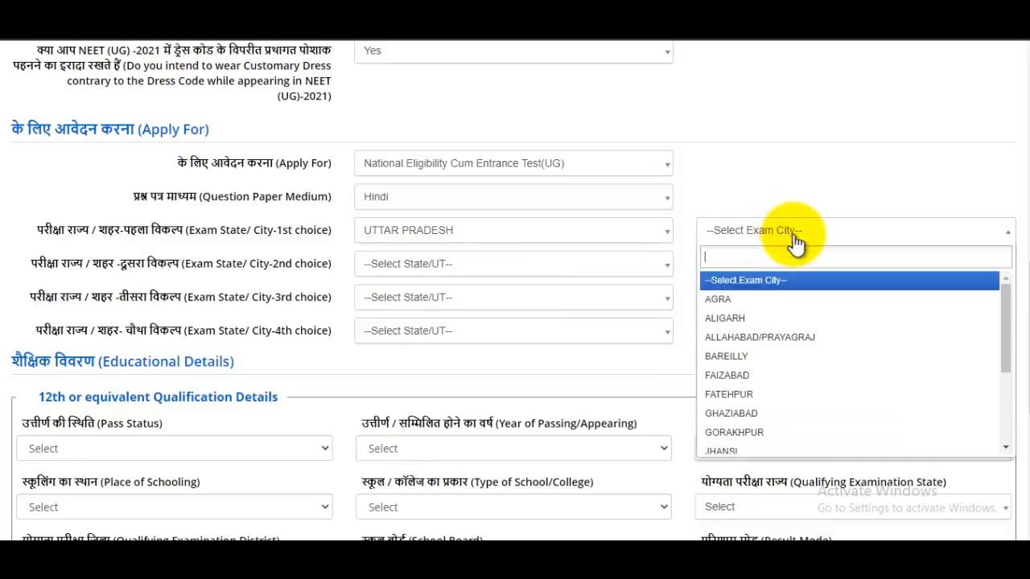
left_click(737, 306)
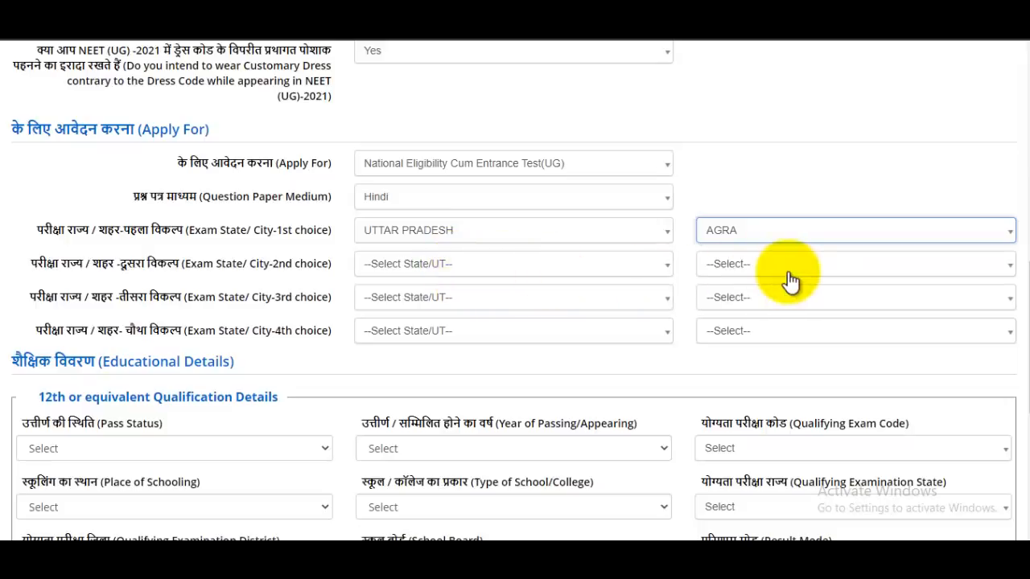
left_click(394, 267)
type("ut")
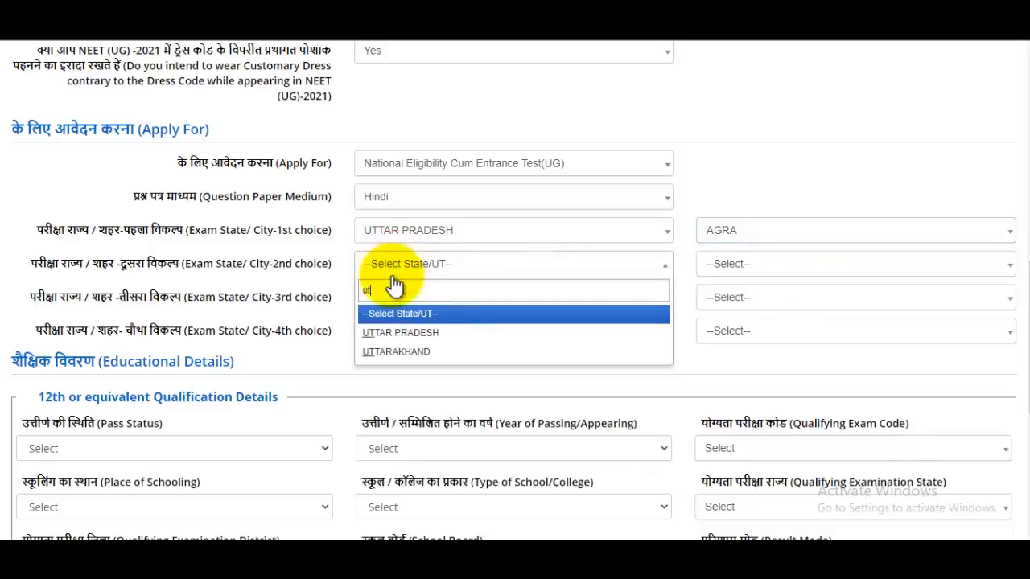
left_click(403, 333)
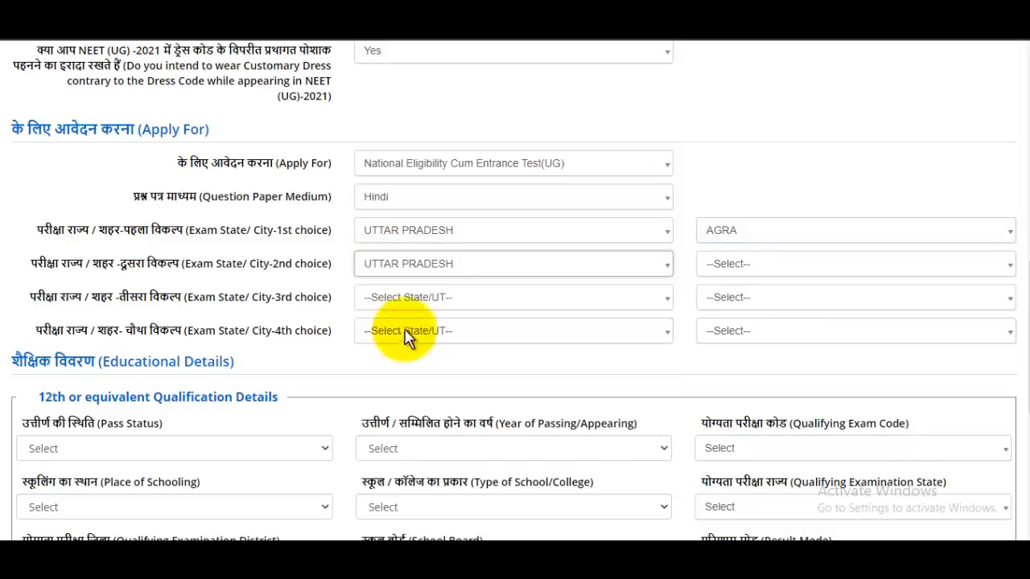
left_click(788, 274)
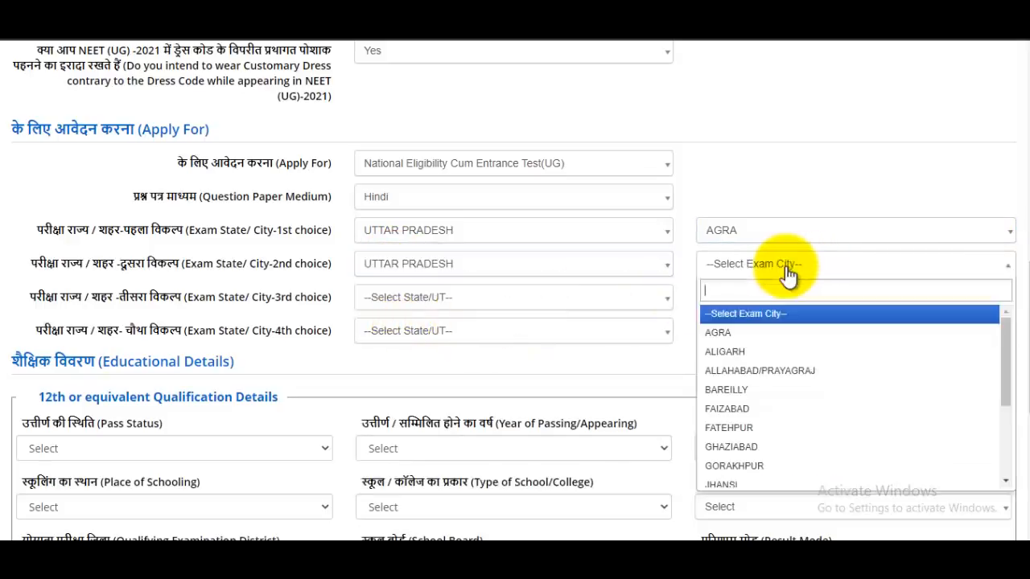
left_click(728, 353)
Step: Set the 3rd and 4th exam city choices to Allahabad/Prayagraj and Kanpur, Uttar Pradesh
left_click(461, 299)
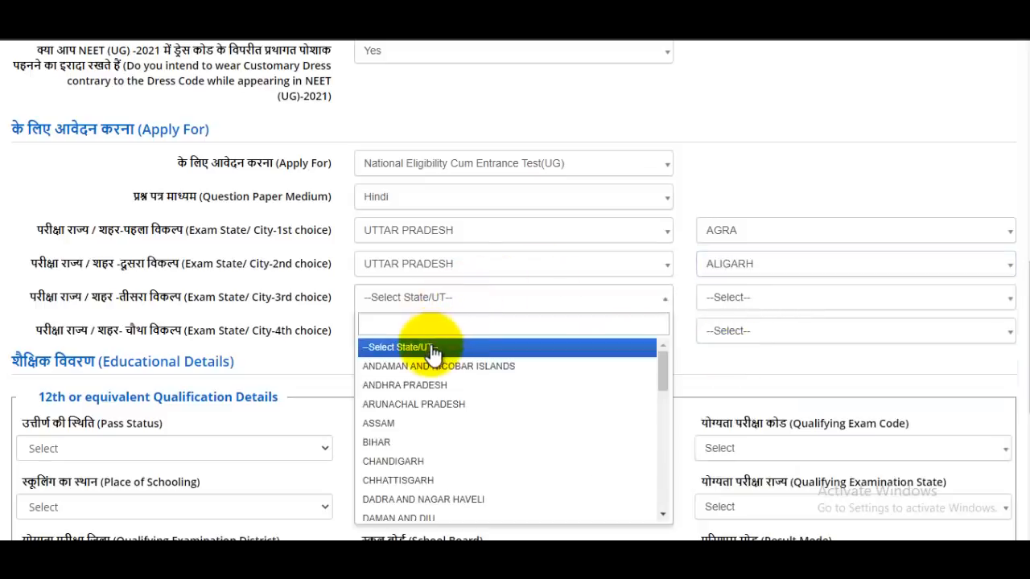
type("ut")
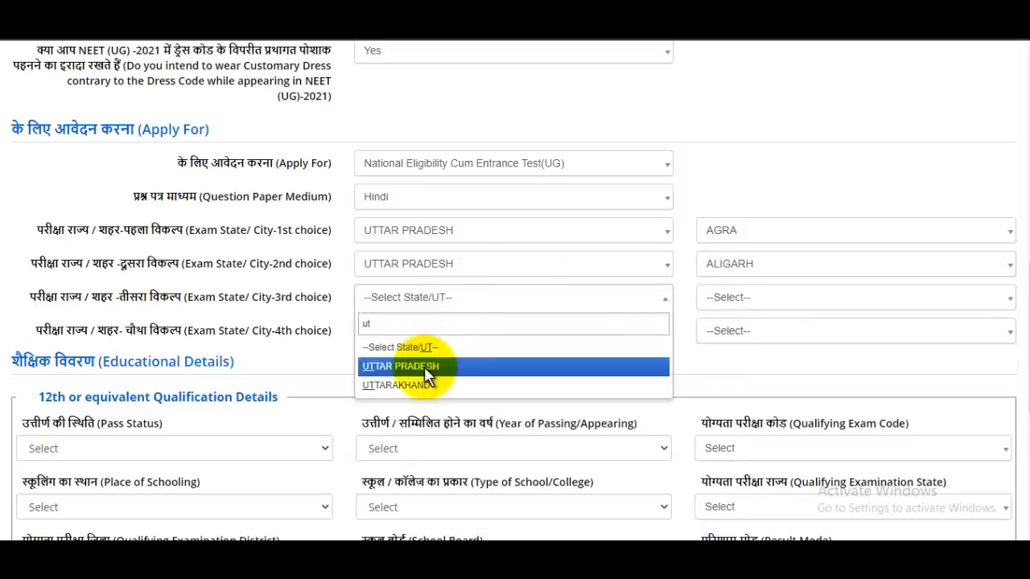
left_click(424, 366)
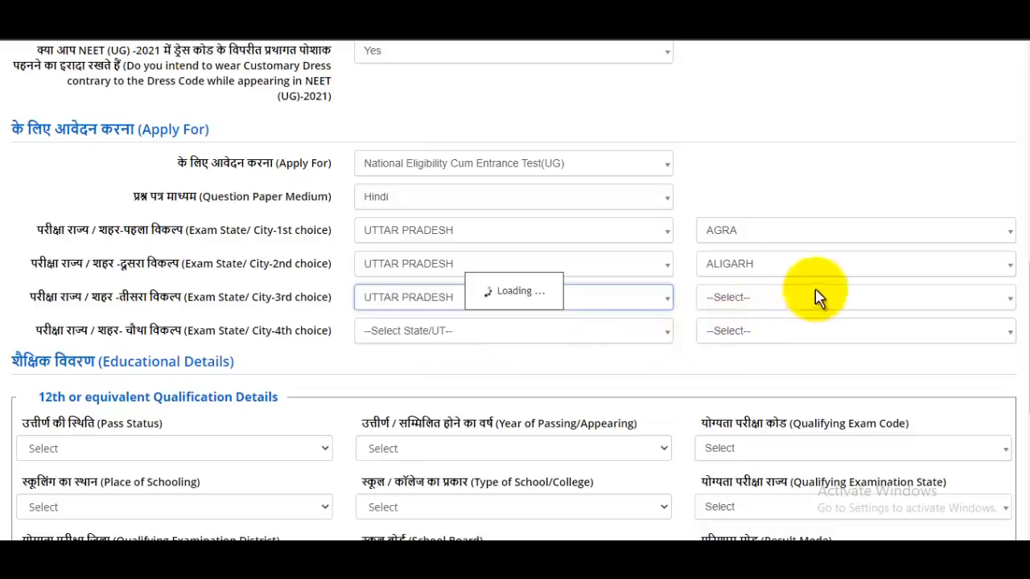
left_click(755, 307)
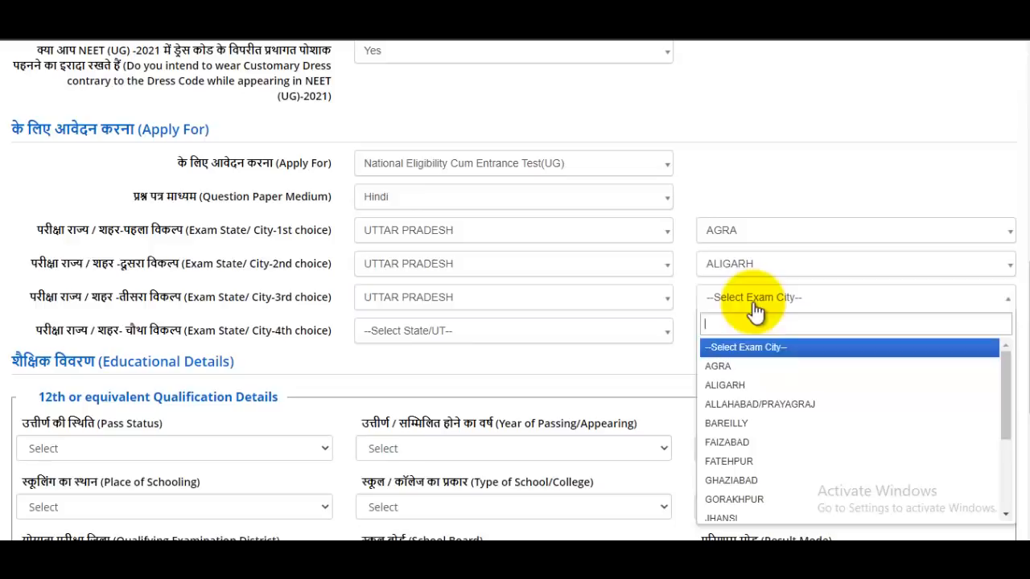
left_click(745, 406)
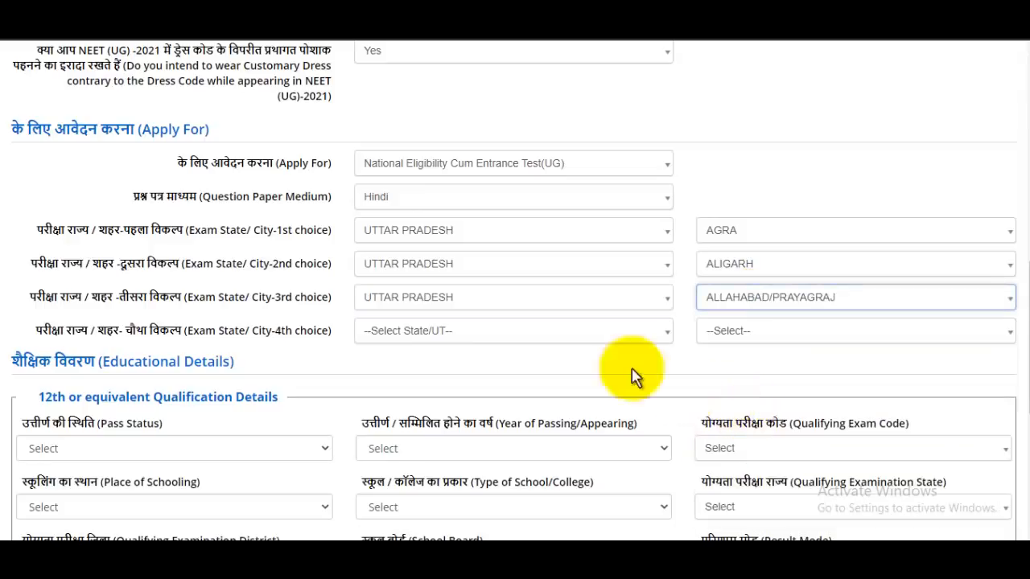
left_click(442, 336)
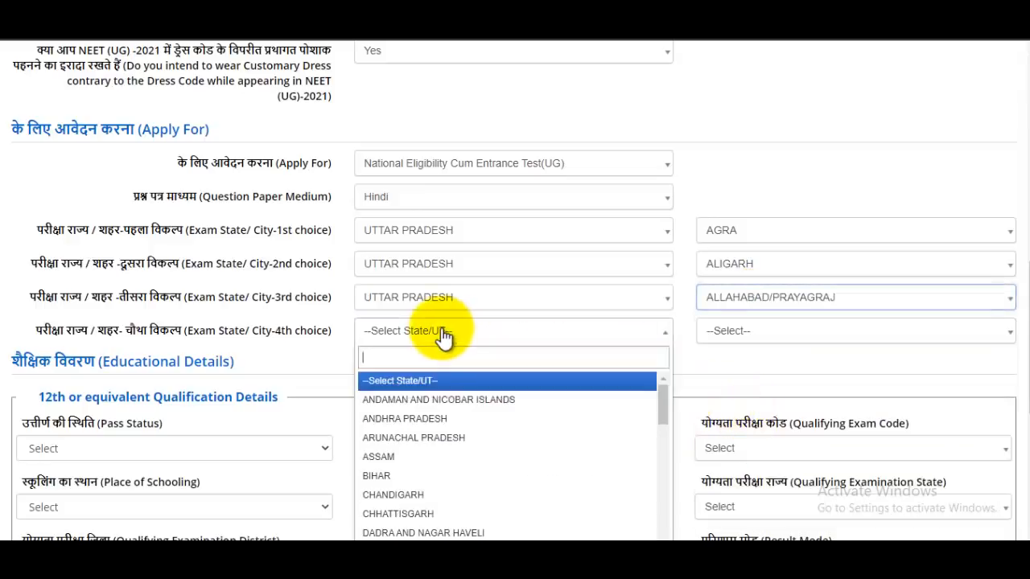
type("u")
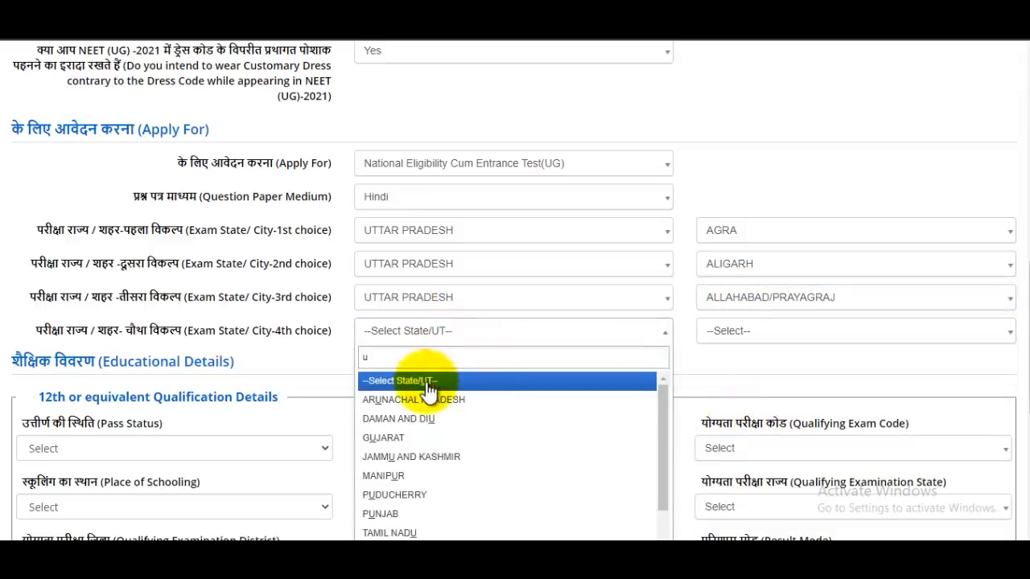
type("t")
left_click(424, 402)
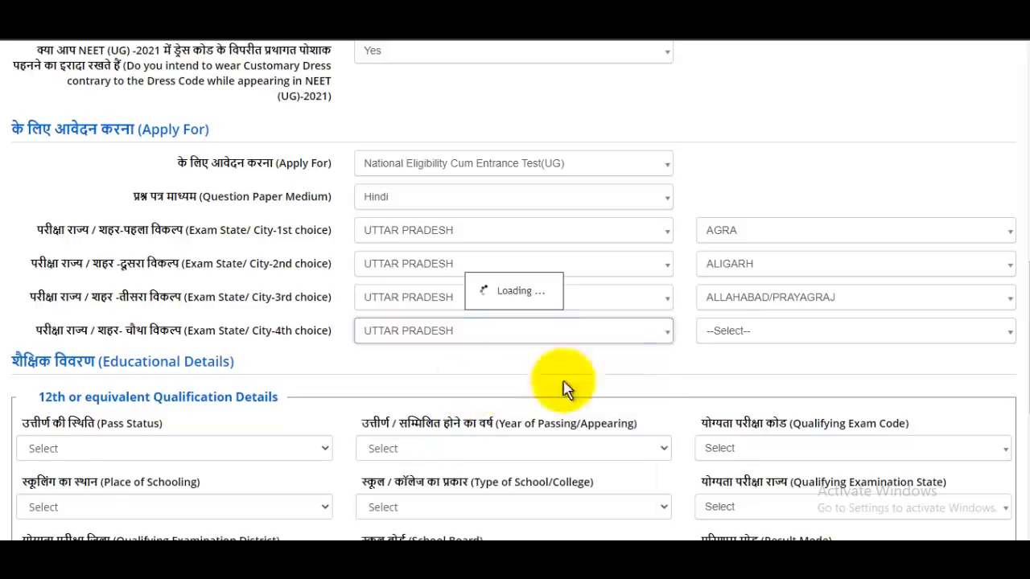
left_click(759, 339)
scroll(756, 463, "down", 2)
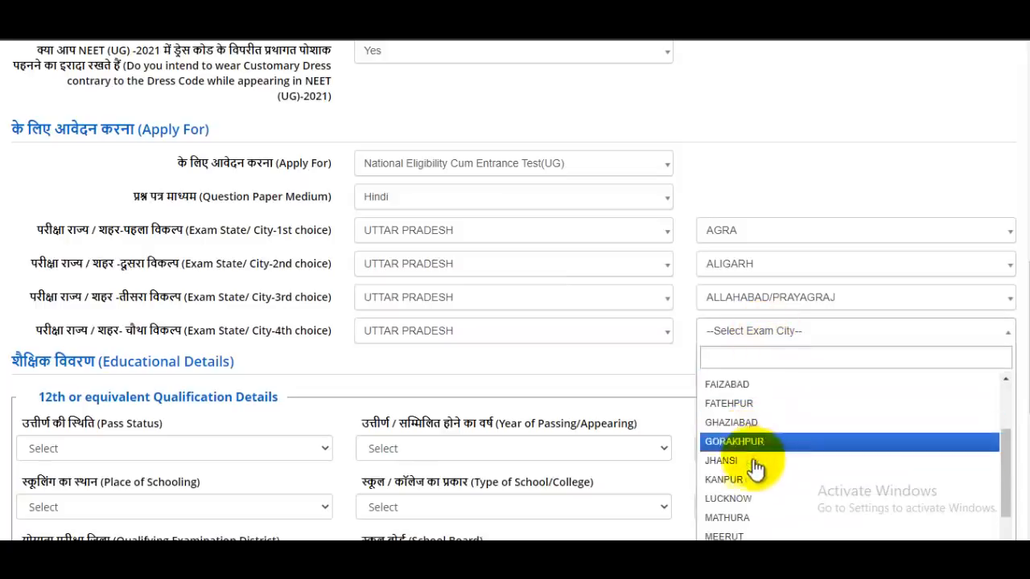
left_click(738, 481)
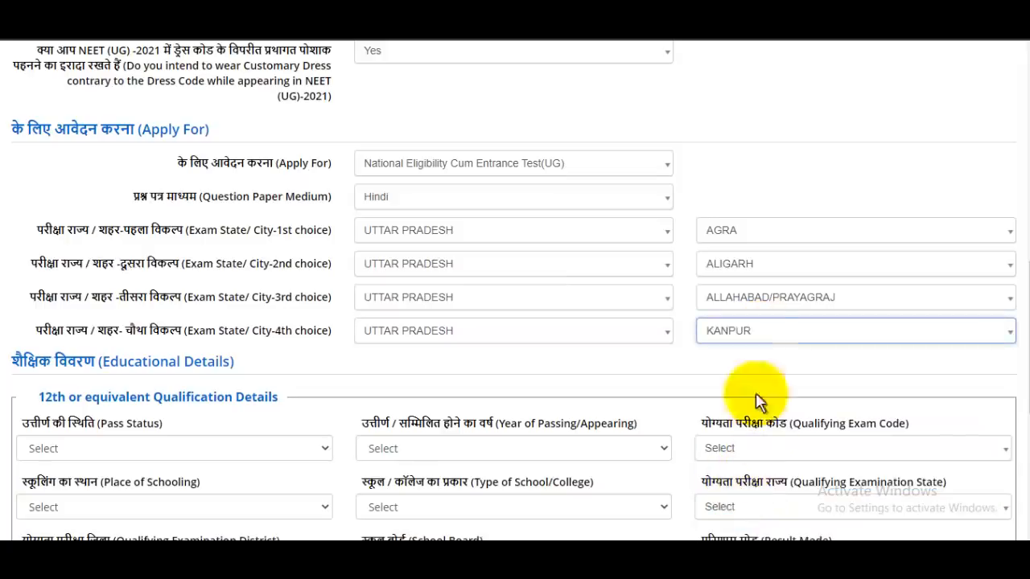
Step: In 12th Qualification Details, set Pass Status to Passed and Year of Passing to 2019
scroll(684, 255, "down", 1)
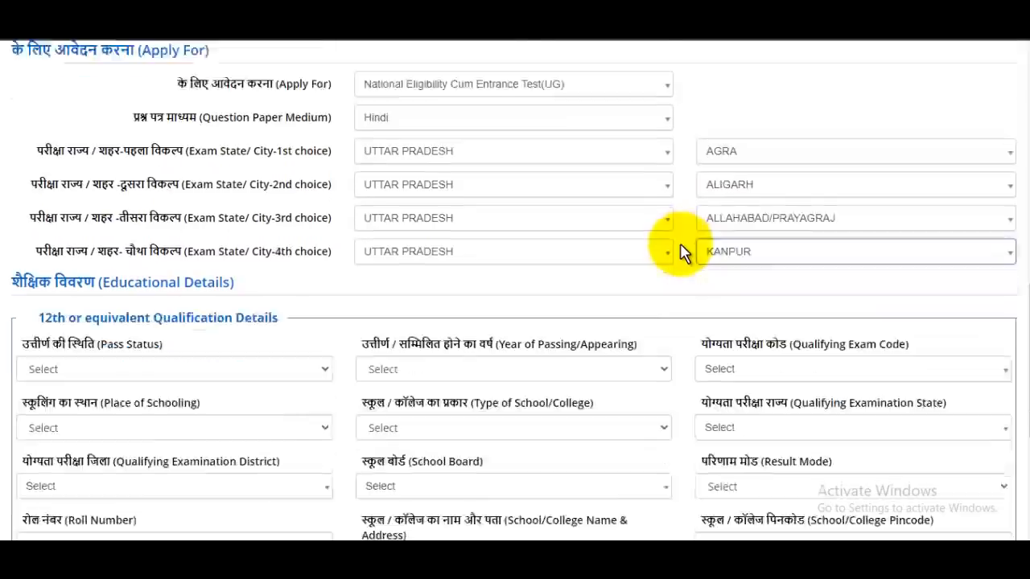
scroll(680, 252, "down", 1)
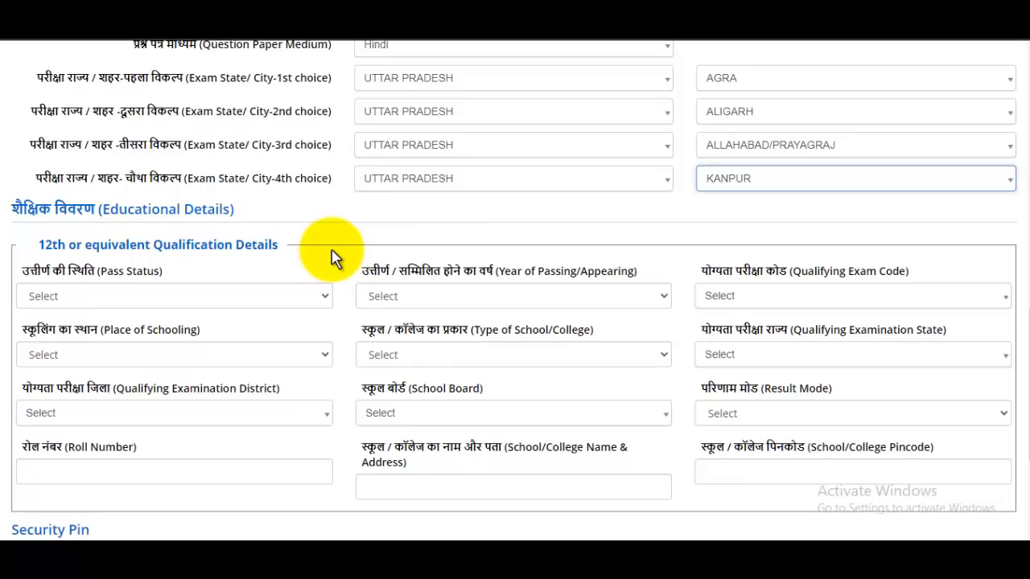
scroll(334, 257, "down", 1)
left_click_drag(70, 169, 163, 171)
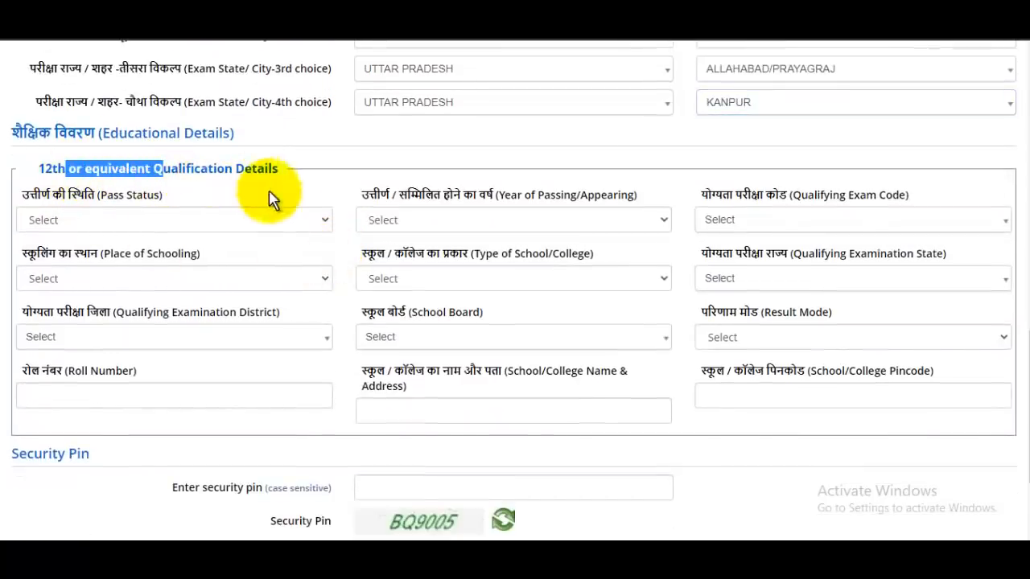
left_click(90, 225)
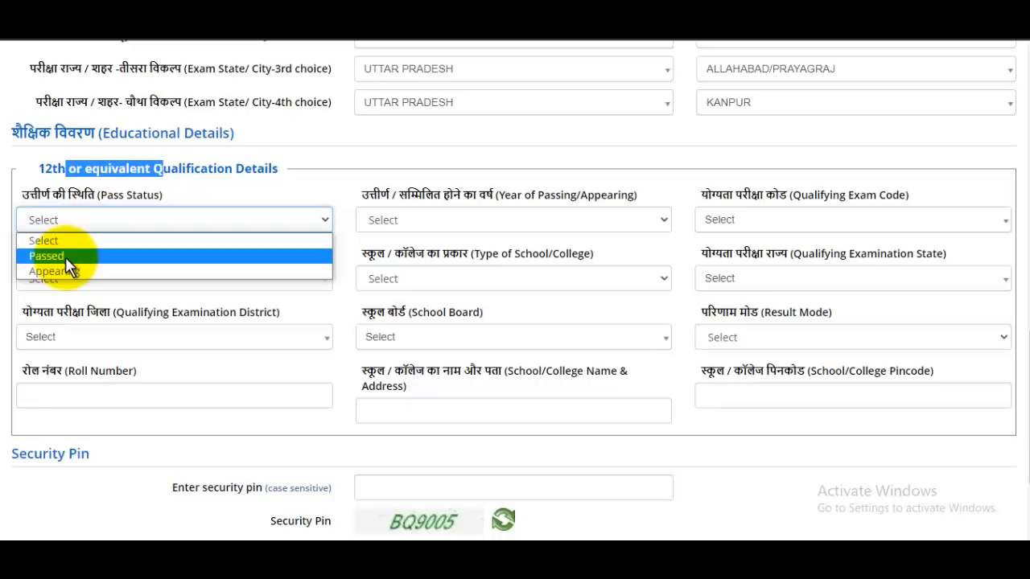
left_click(65, 257)
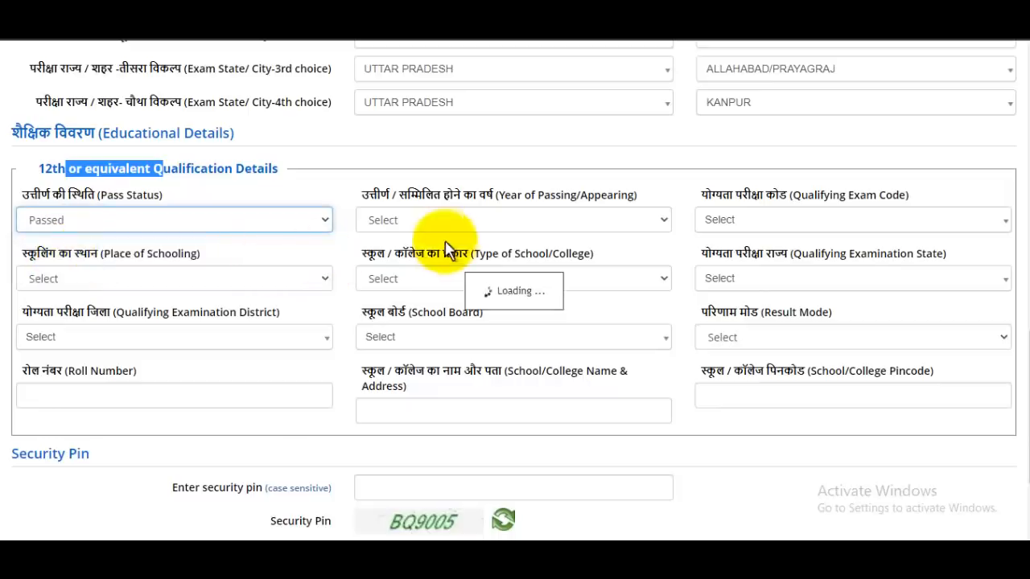
left_click(481, 221)
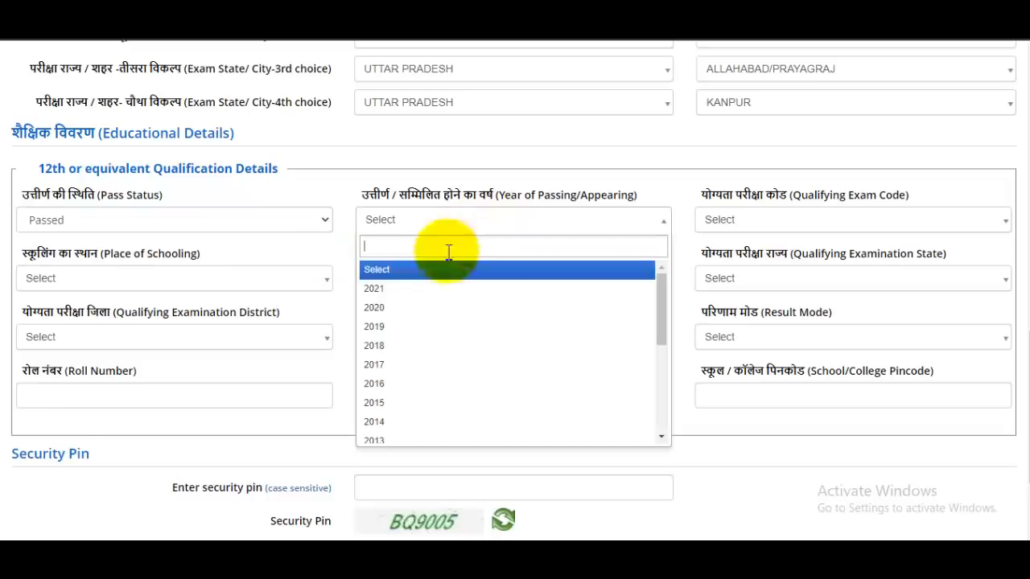
left_click(384, 333)
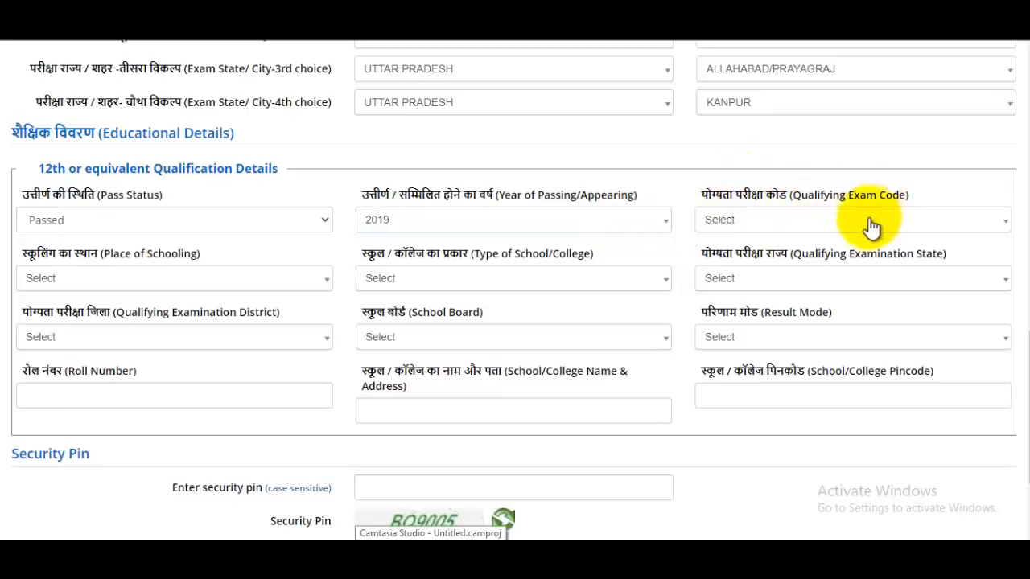
Step: Switch to the JobsGyan post and find the NTA NEET 2021 UG eligibility code list
mouse_move(399, 554)
mouse_move(379, 531)
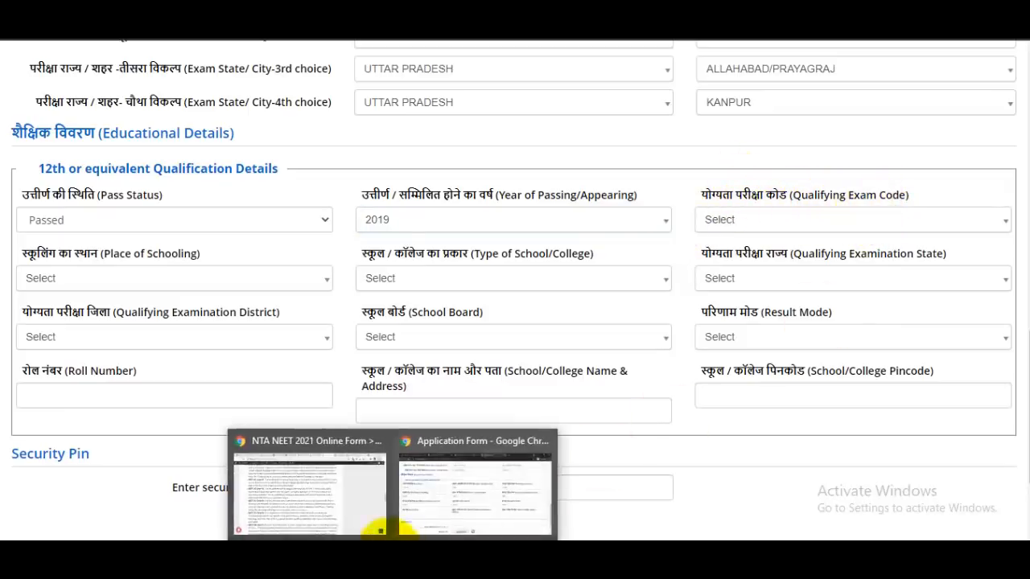
left_click(340, 495)
scroll(426, 225, "up", 4)
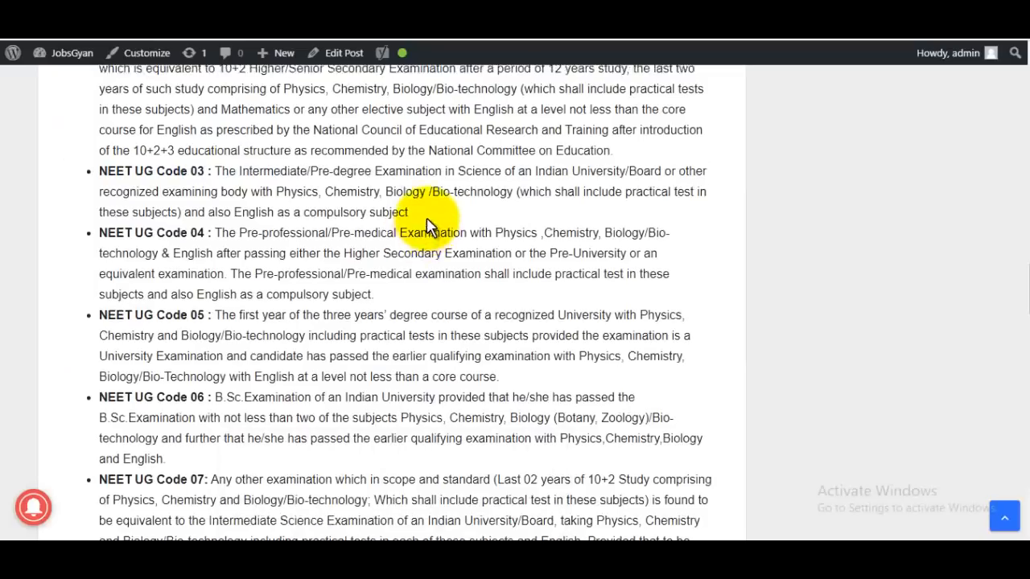
left_click_drag(185, 226, 445, 237)
scroll(445, 238, "down", 4)
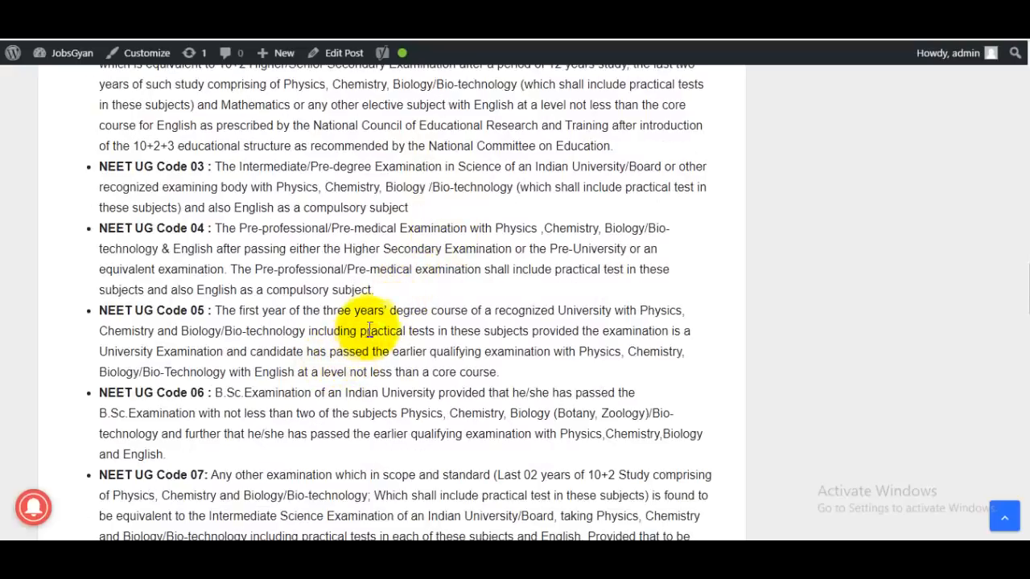
scroll(380, 315, "up", 1)
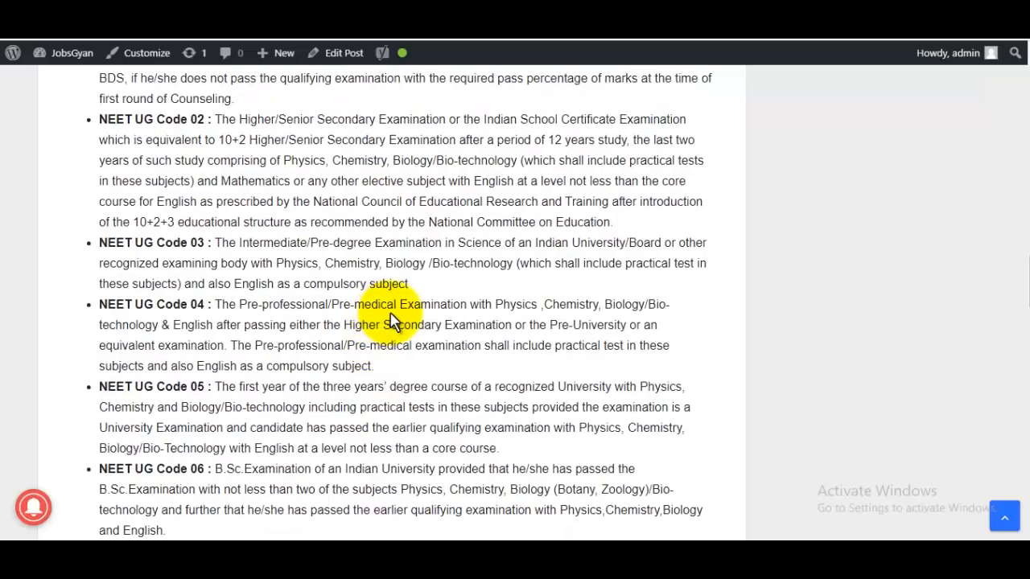
scroll(390, 320, "up", 1)
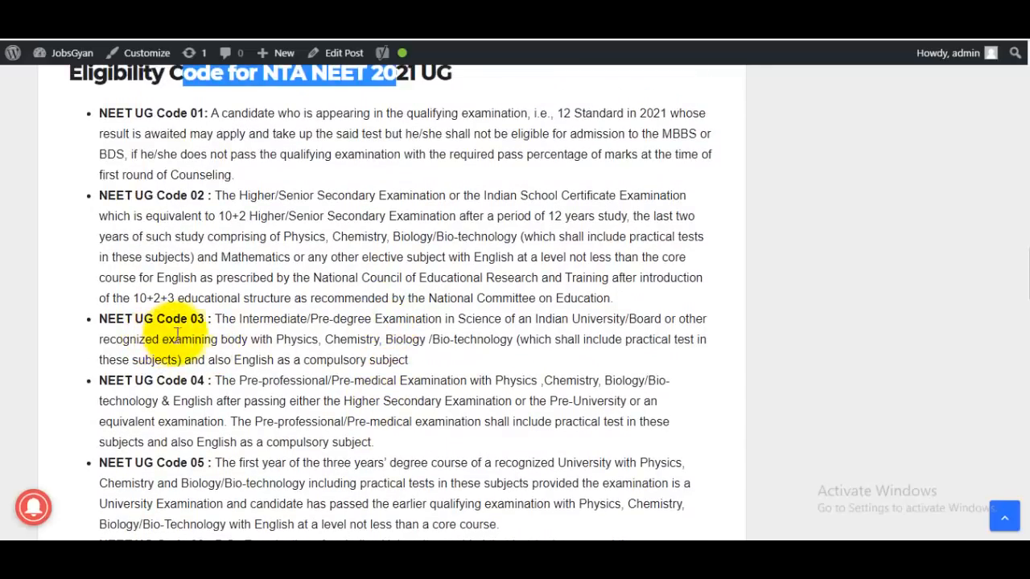
Step: Read the Code 03 qualifying exam wording and the other codes, then return to the application form
left_click_drag(263, 320, 330, 317)
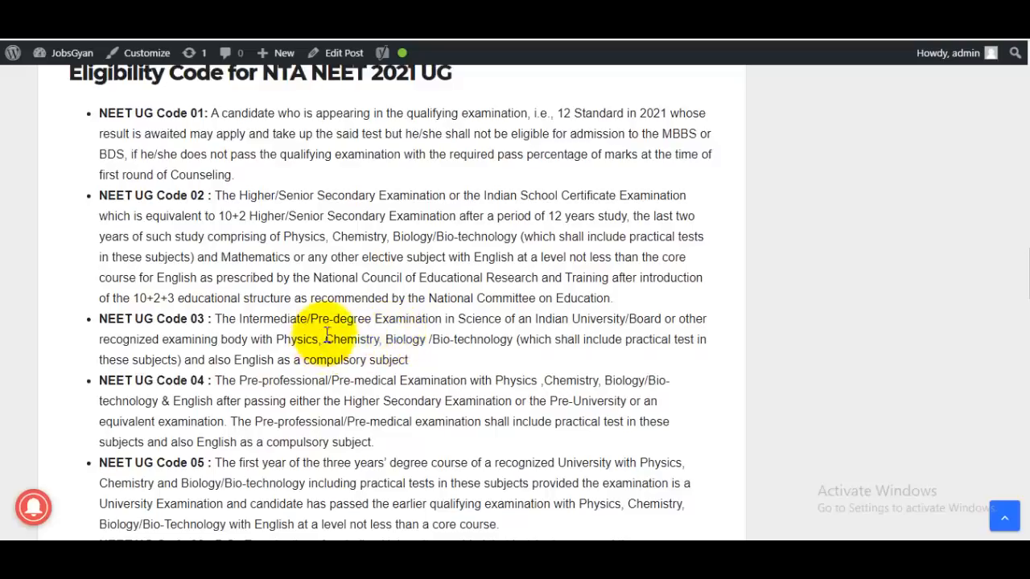
left_click_drag(324, 339, 449, 325)
left_click(456, 338)
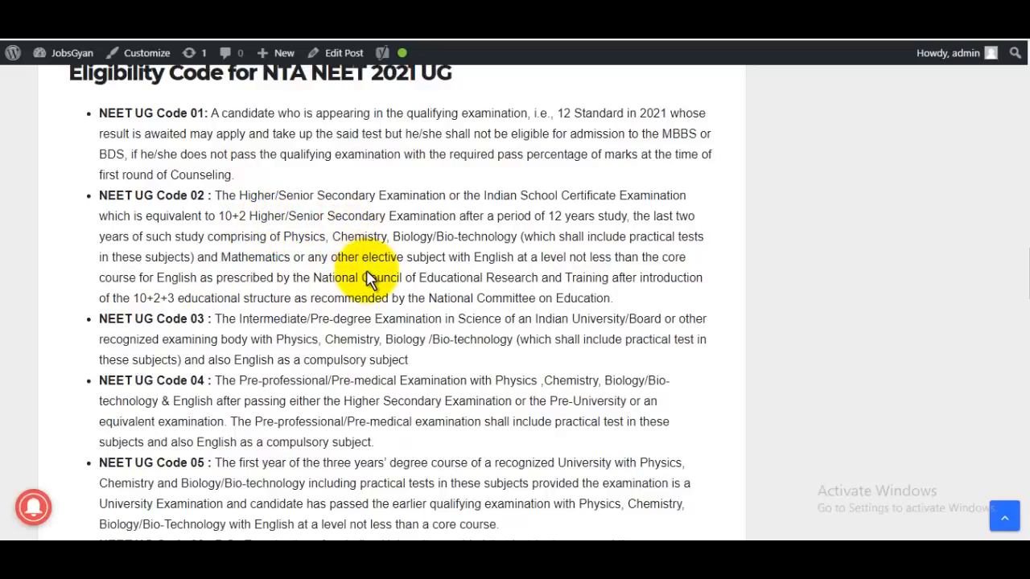
scroll(369, 278, "down", 2)
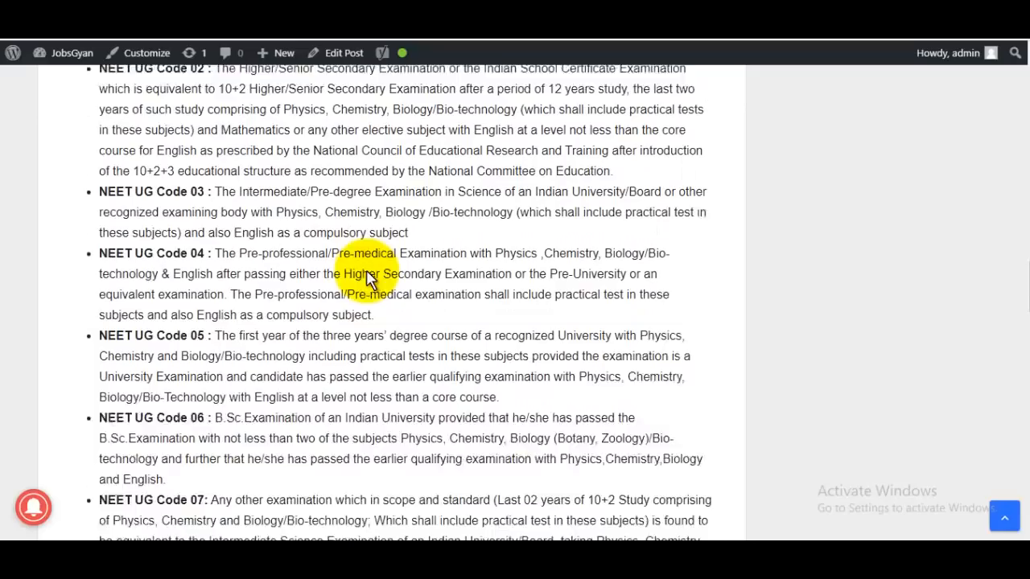
scroll(369, 273, "down", 2)
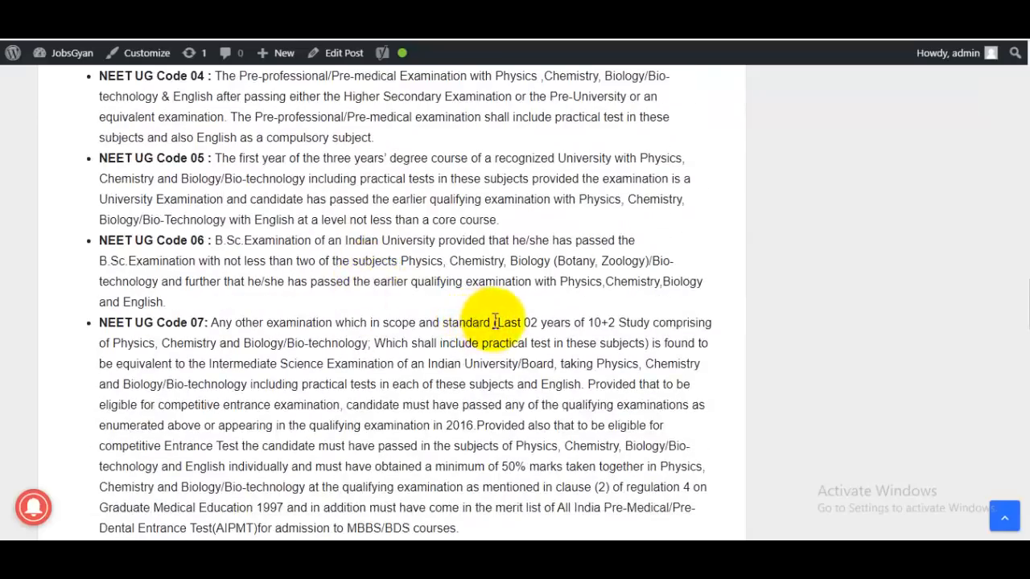
scroll(483, 320, "down", 1)
scroll(467, 362, "up", 3)
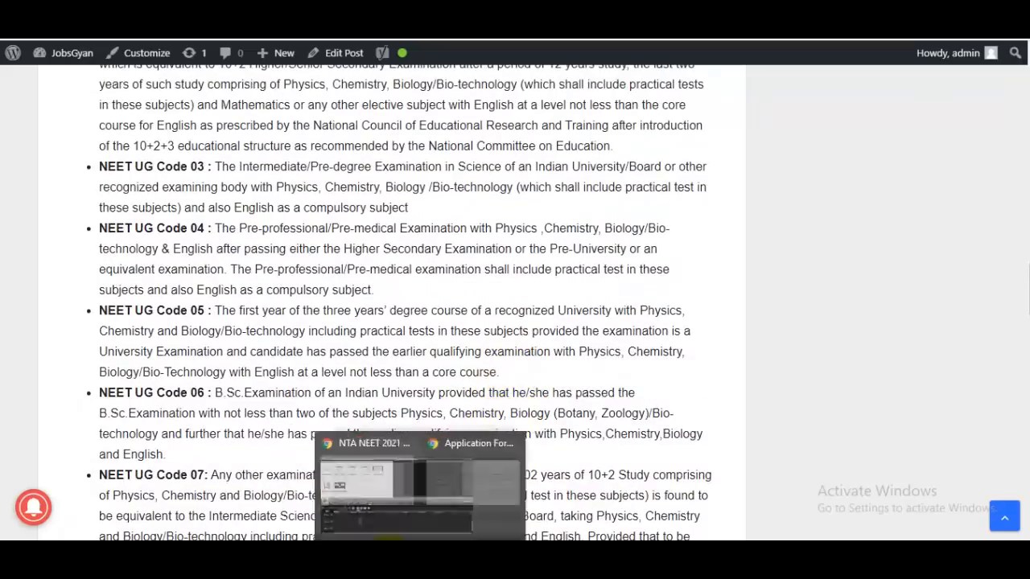
mouse_move(384, 554)
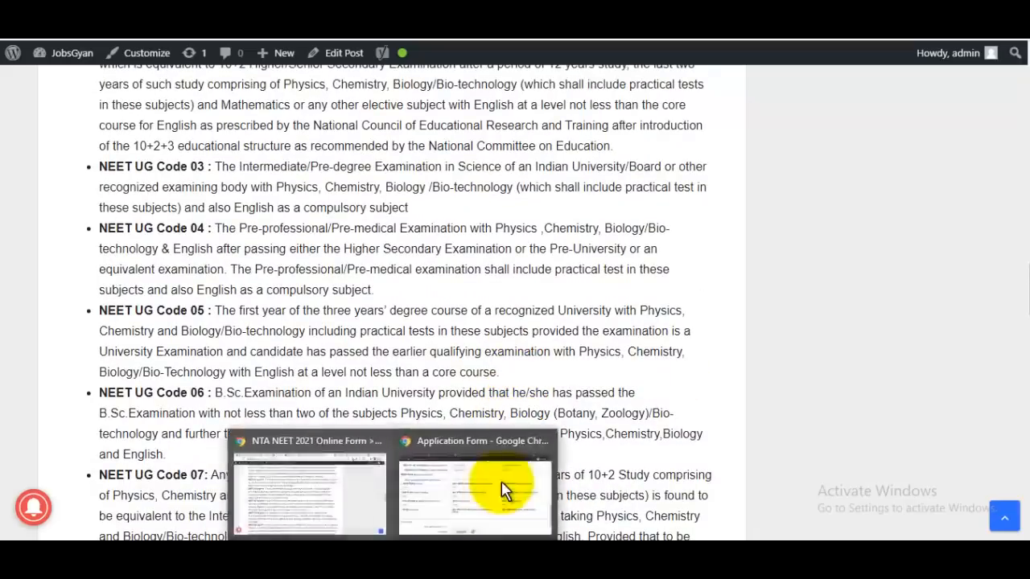
left_click(506, 487)
Step: Choose qualifying exam CODE: 03, Rural place of schooling and State Government school type
left_click(775, 223)
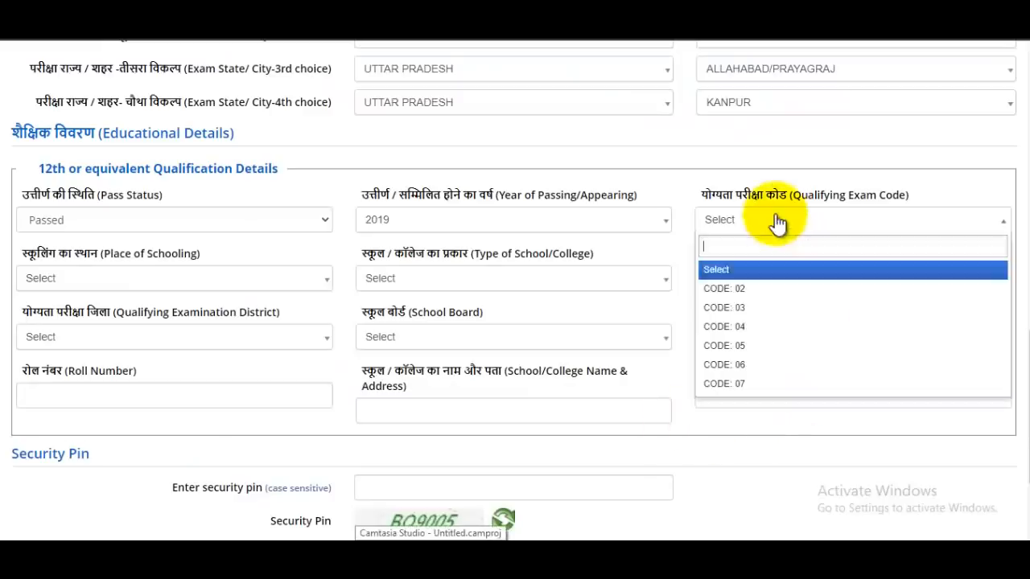
left_click(753, 312)
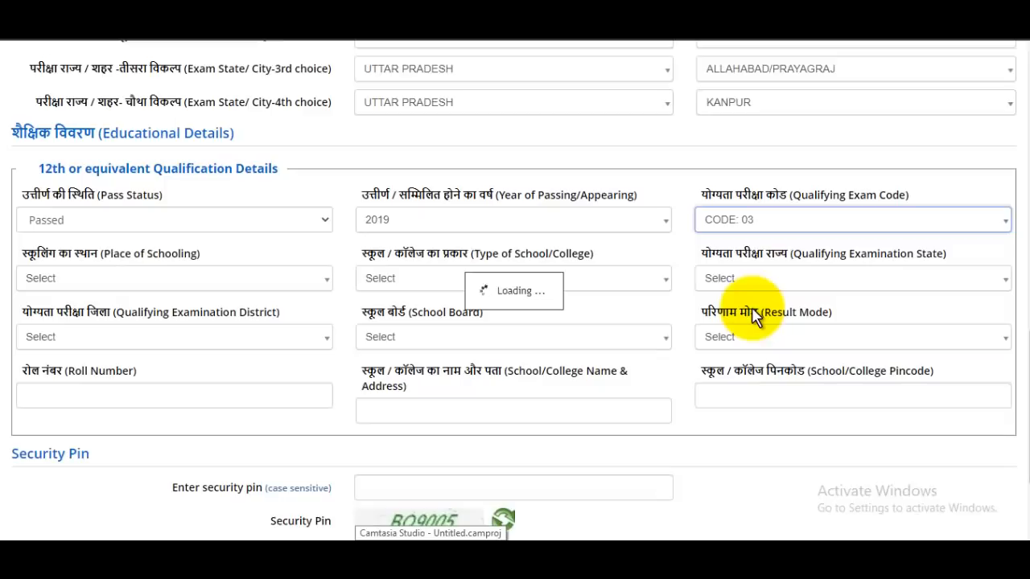
left_click(119, 283)
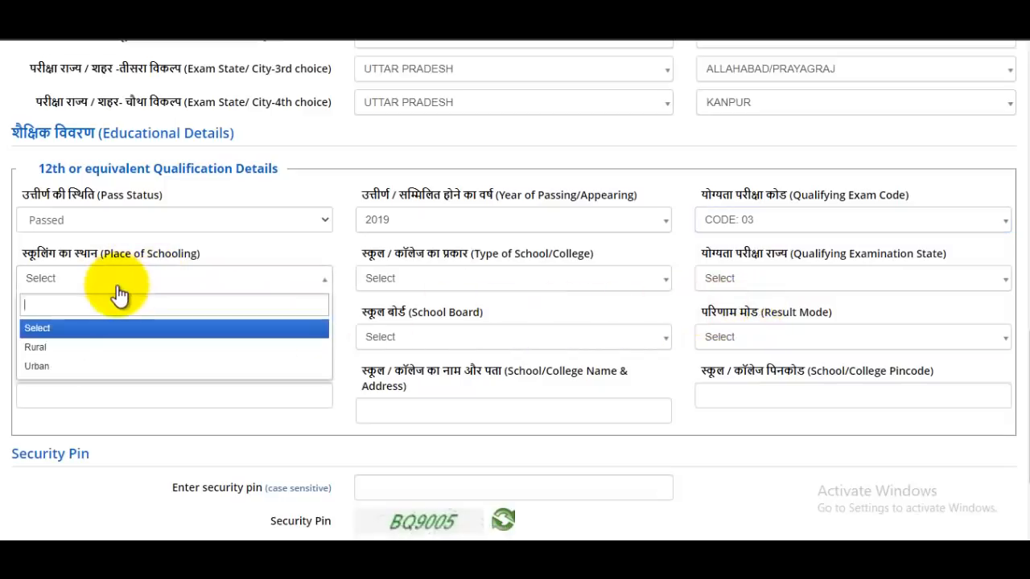
left_click(44, 354)
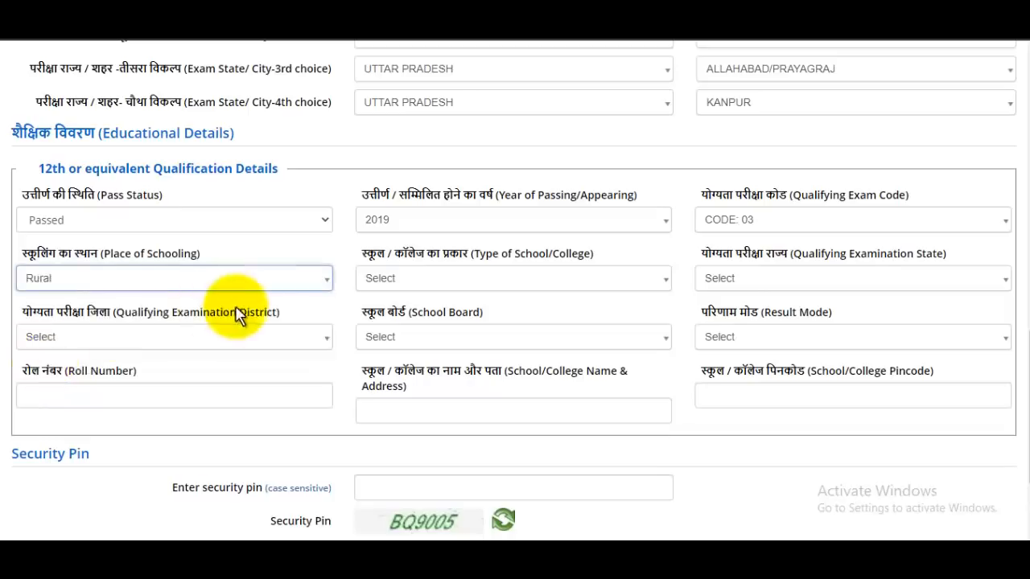
left_click(457, 282)
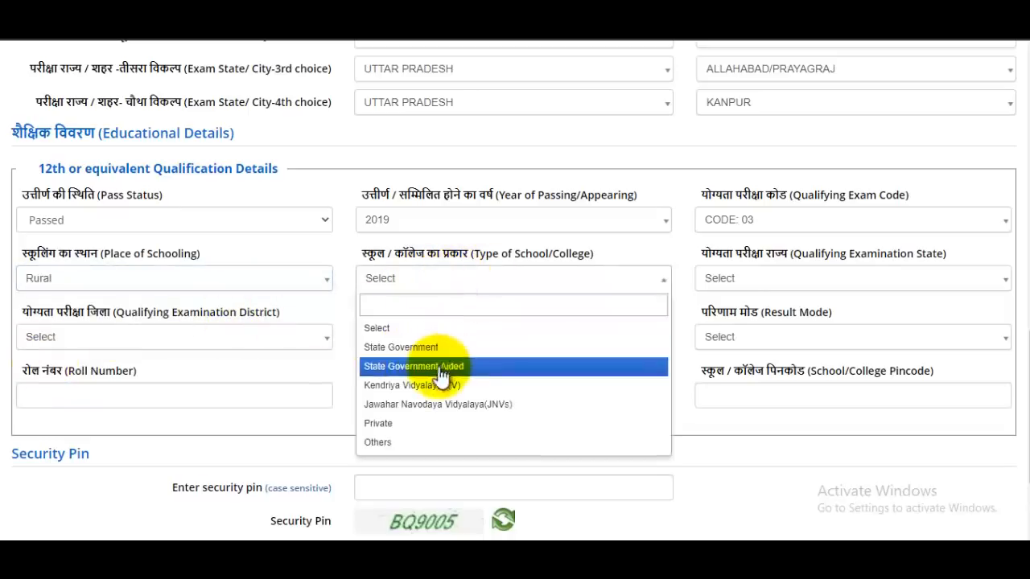
left_click(396, 347)
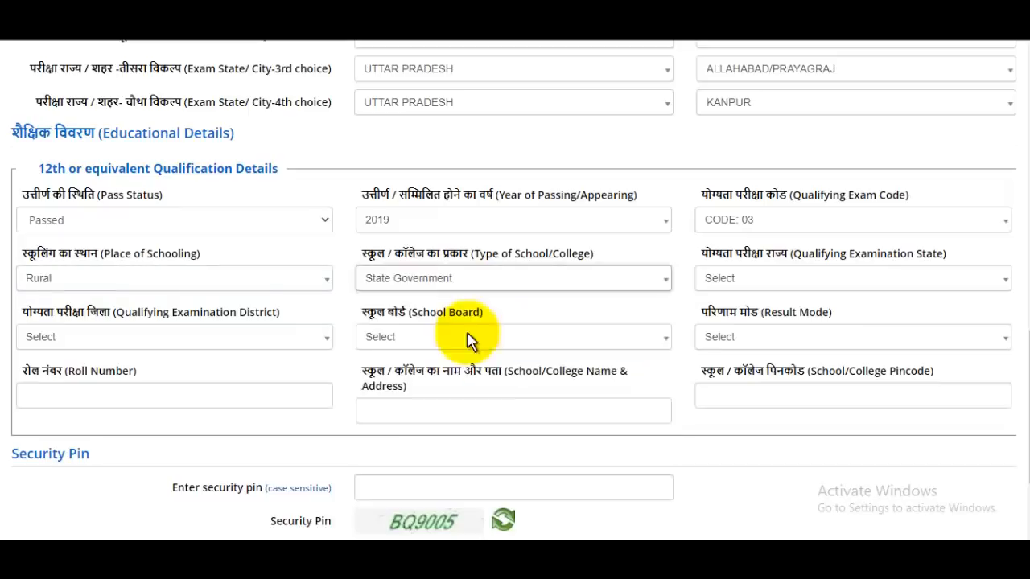
Step: Set the qualifying examination state to Uttar Pradesh and district to Saharanpur
left_click(793, 296)
type("ut")
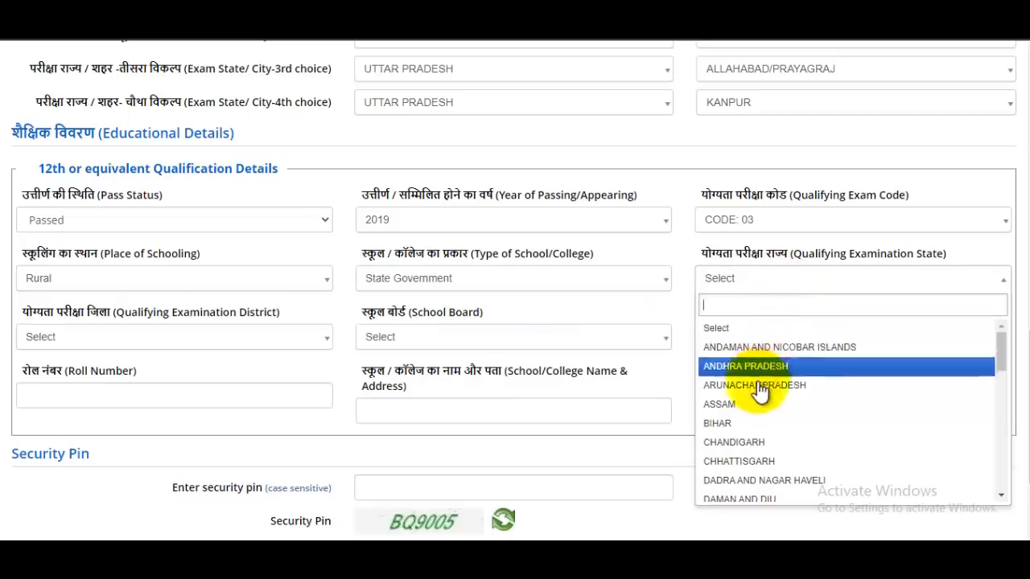
type("t")
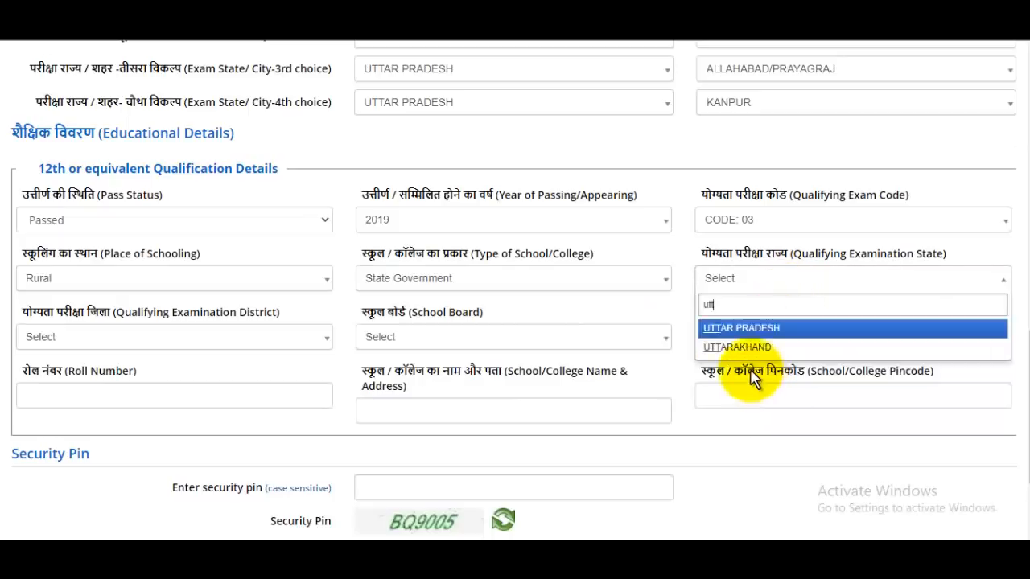
left_click(734, 330)
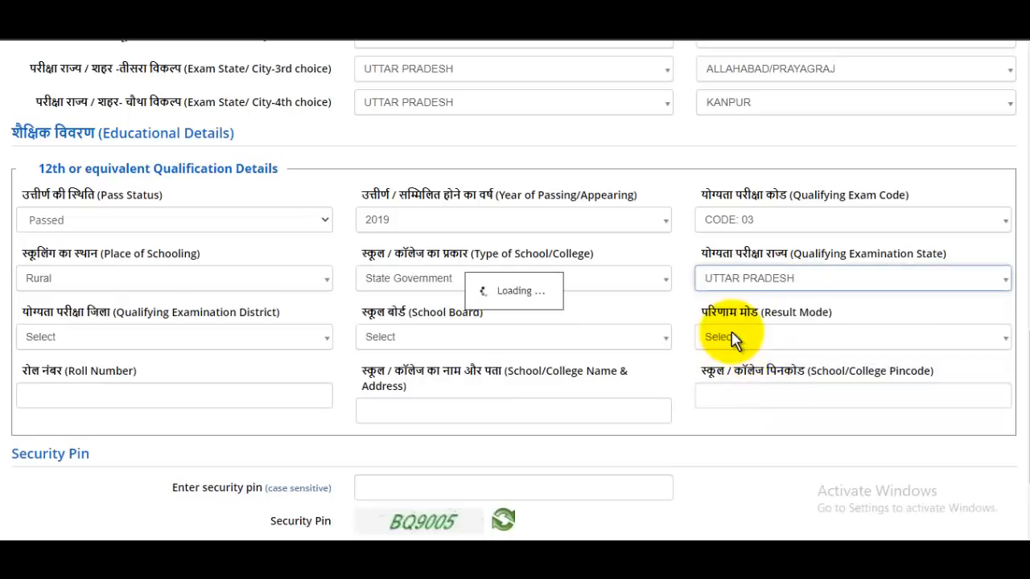
left_click(149, 342)
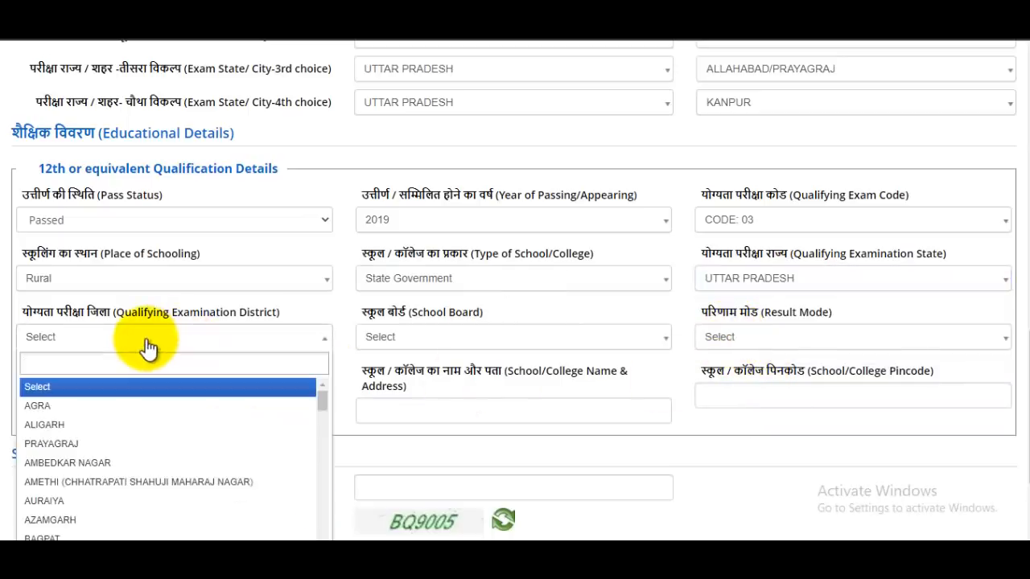
type("saha")
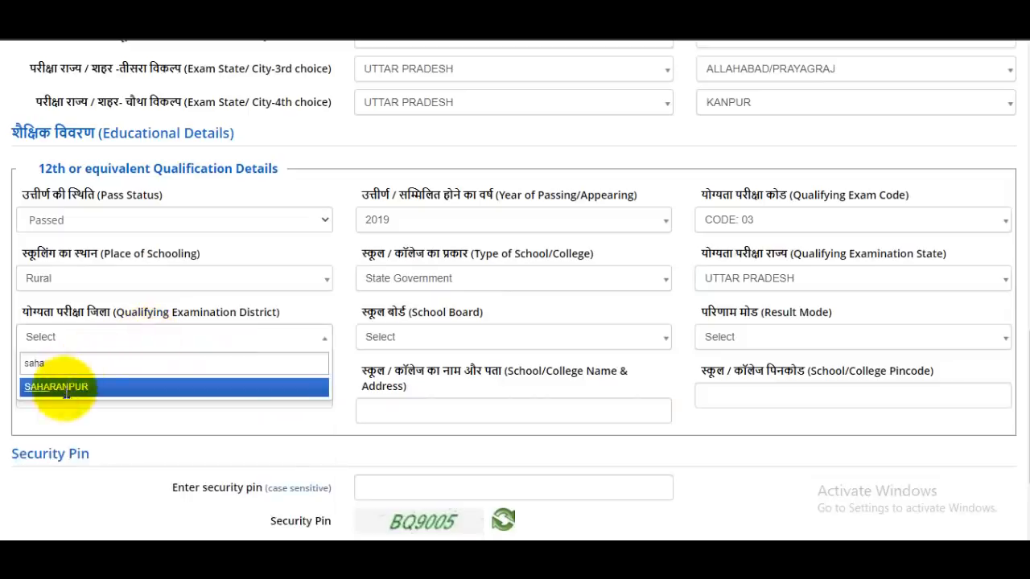
left_click(66, 388)
Step: Select Uttar Pradesh State Open School Board as the board and Percentage as result mode
left_click(442, 342)
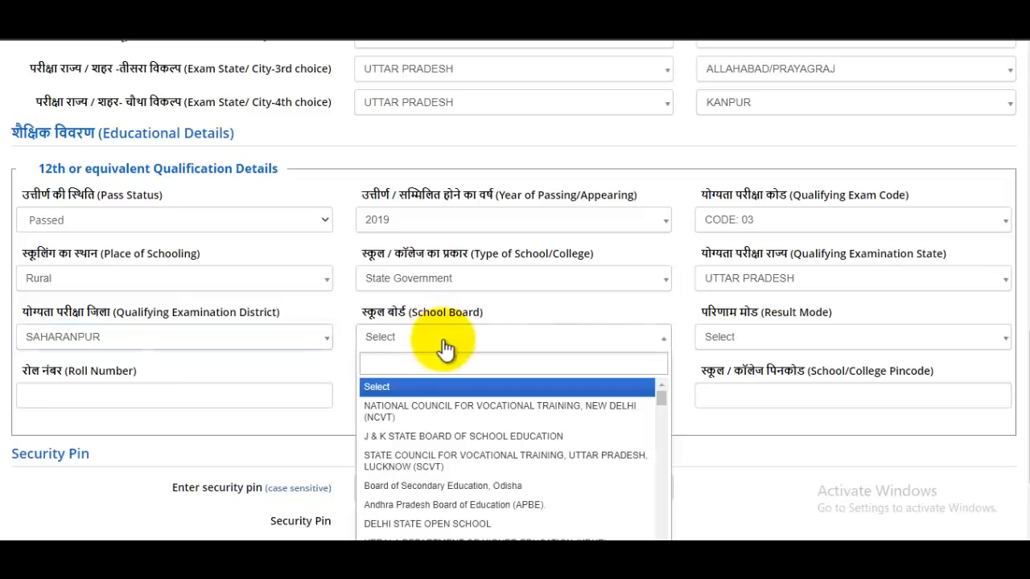
scroll(486, 465, "down", 2)
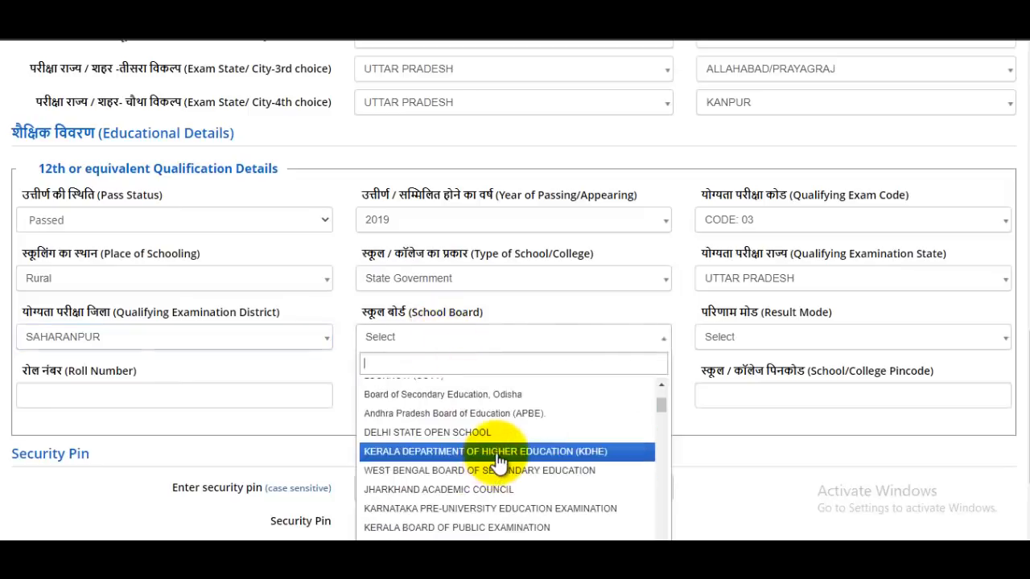
type("bo")
scroll(493, 460, "down", 8)
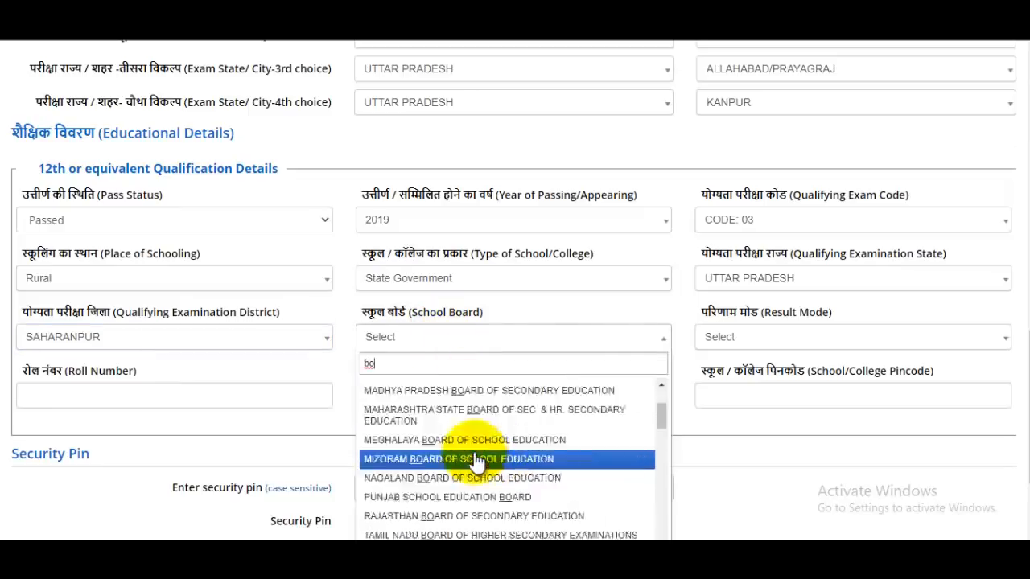
scroll(477, 461, "up", 2)
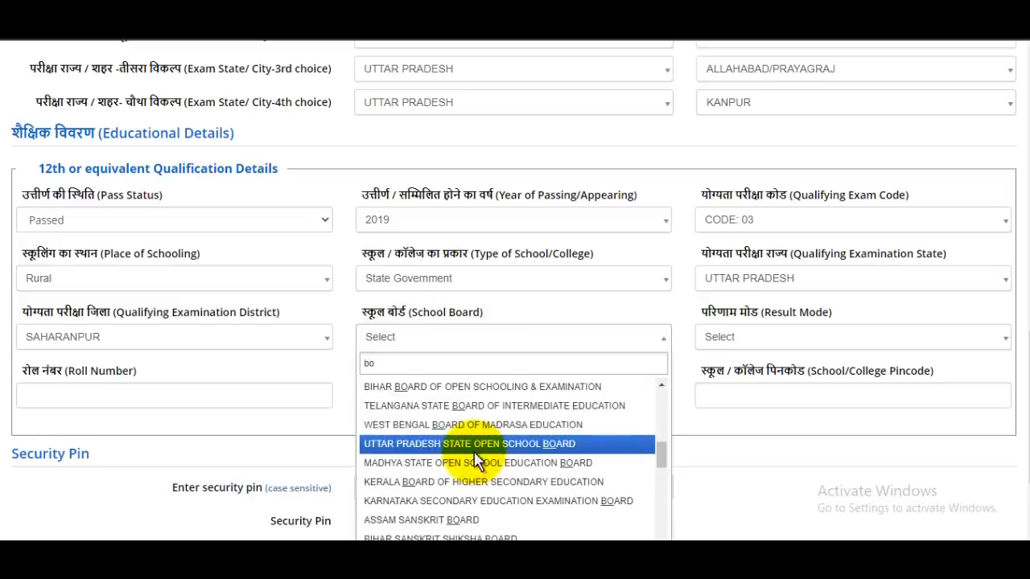
left_click(476, 451)
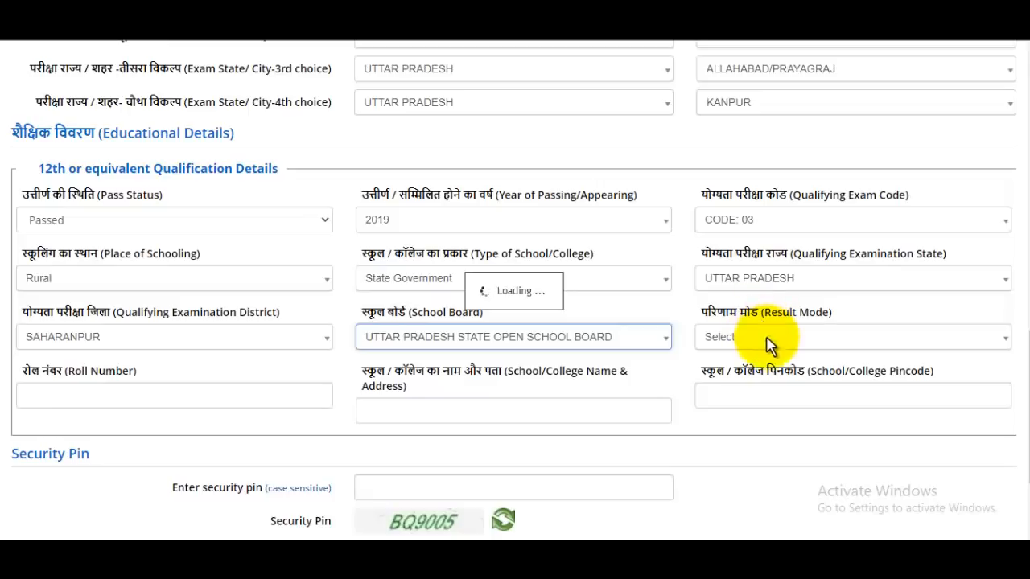
left_click(794, 344)
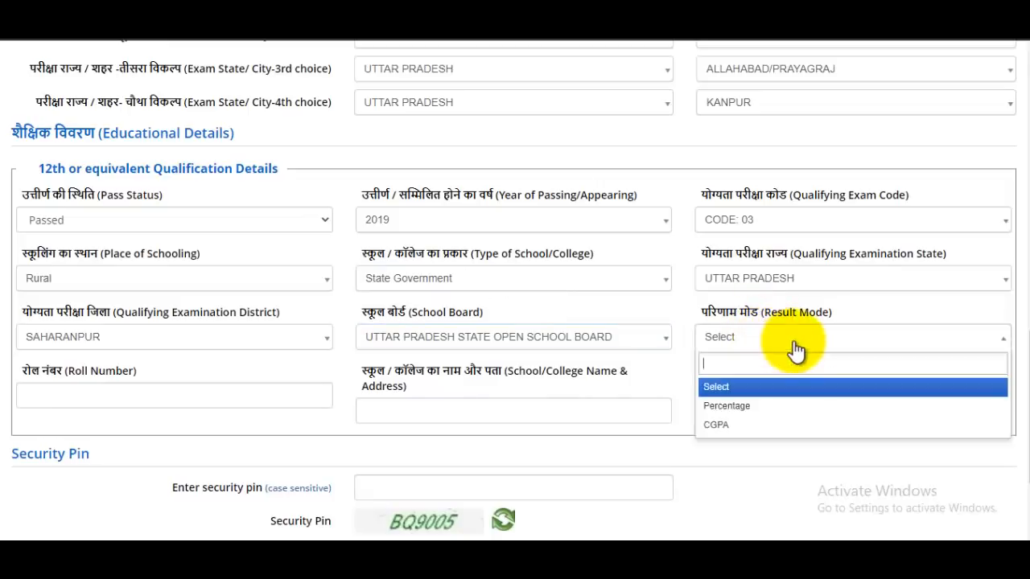
left_click(758, 409)
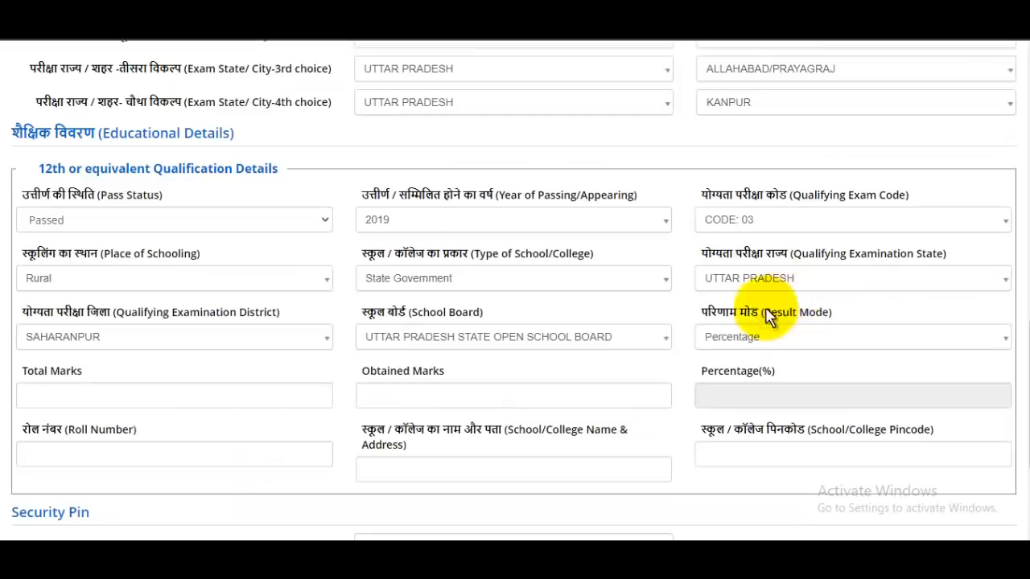
Step: Enter total marks 500 and obtained marks 478 to get 95.60%, and fill the roll number
scroll(703, 340, "down", 2)
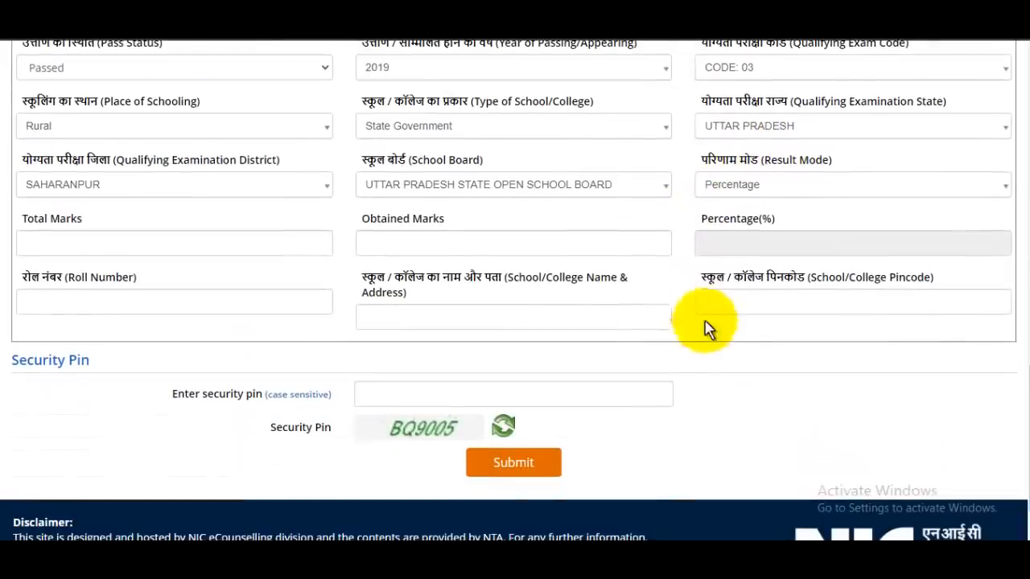
left_click(191, 247)
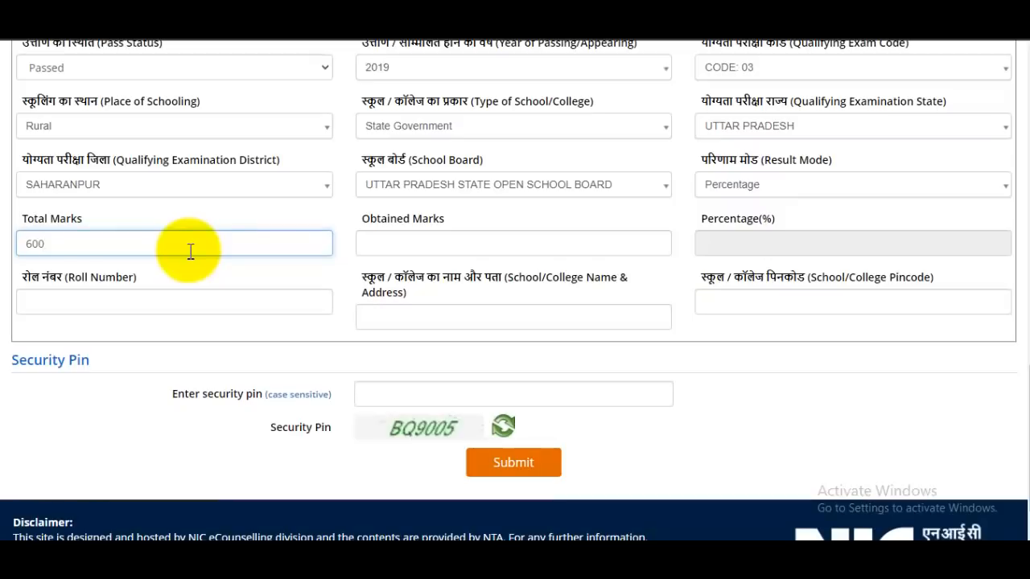
type("500")
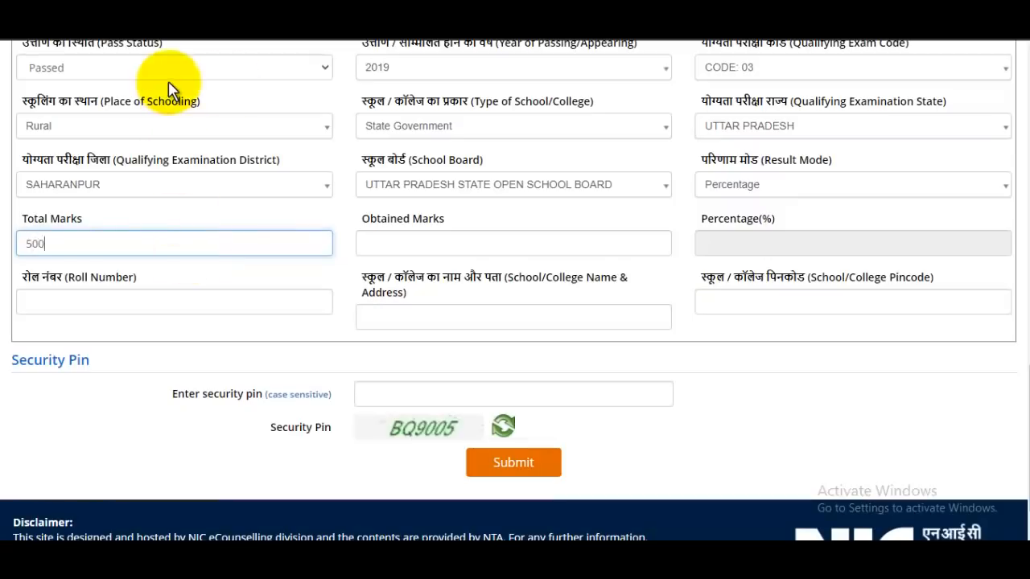
left_click(431, 239)
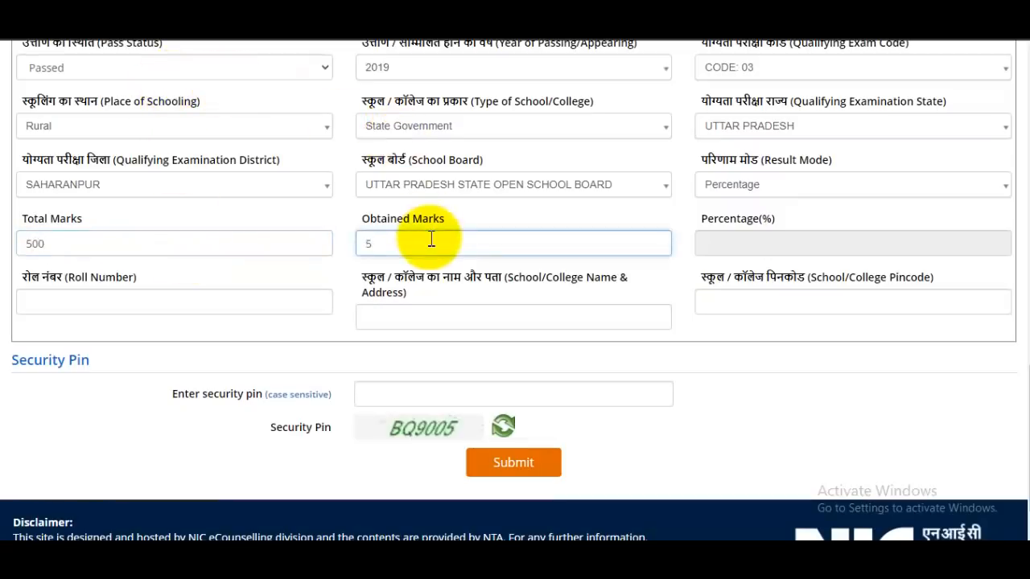
type("478")
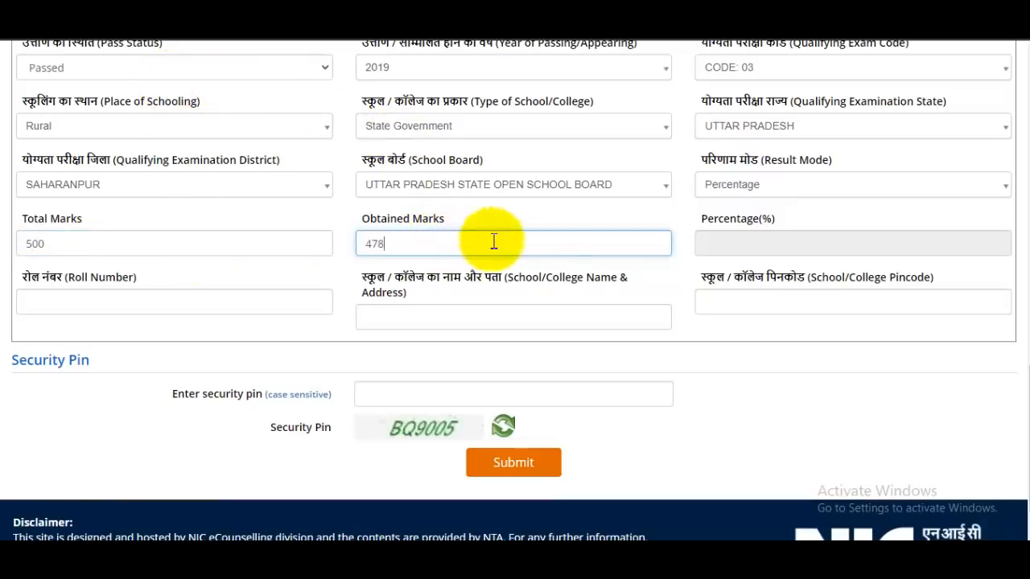
left_click(761, 243)
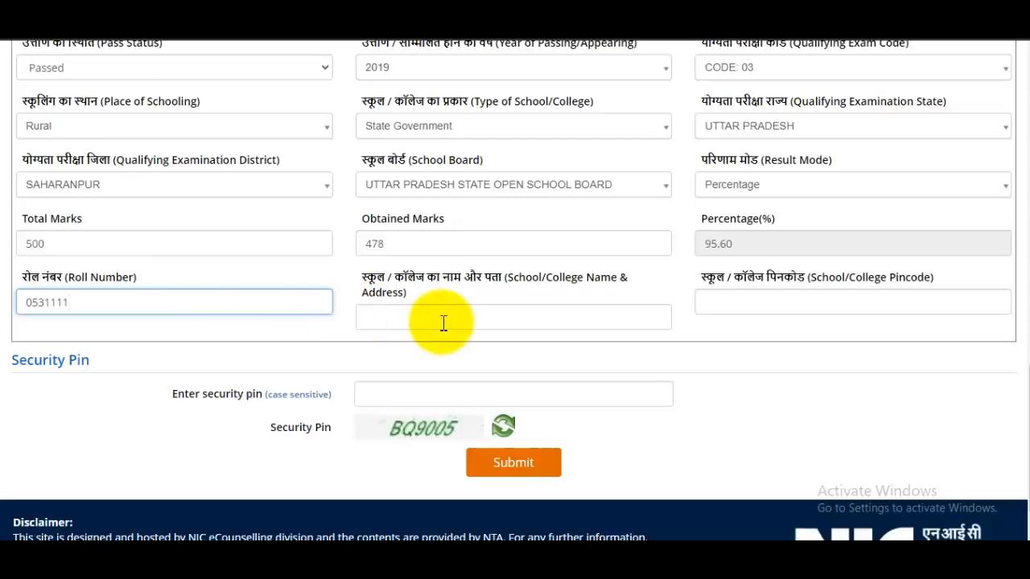
Step: Fill in the school name, address, pincode and security pin, then submit the form for review
left_click(443, 323)
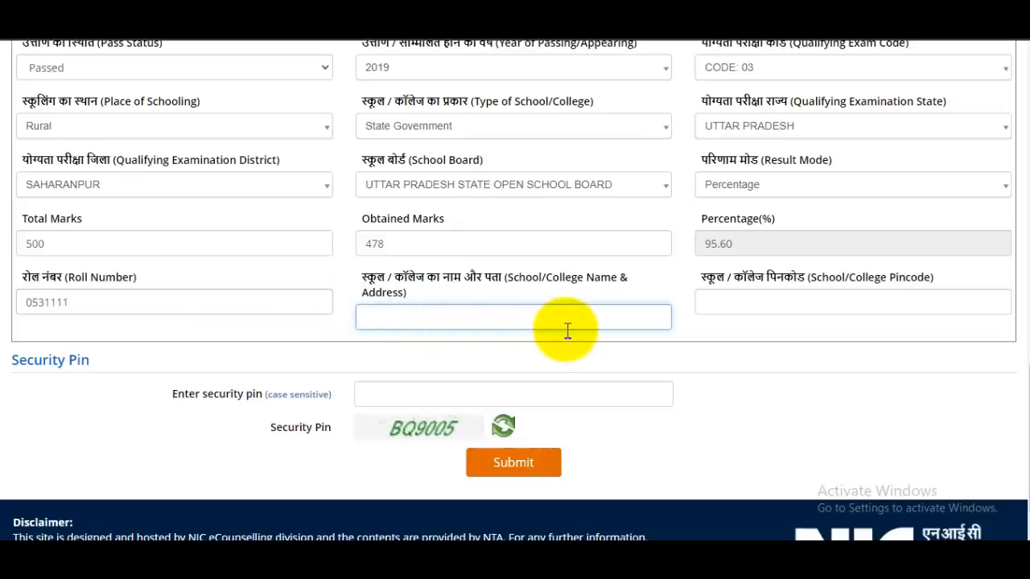
left_click(832, 304)
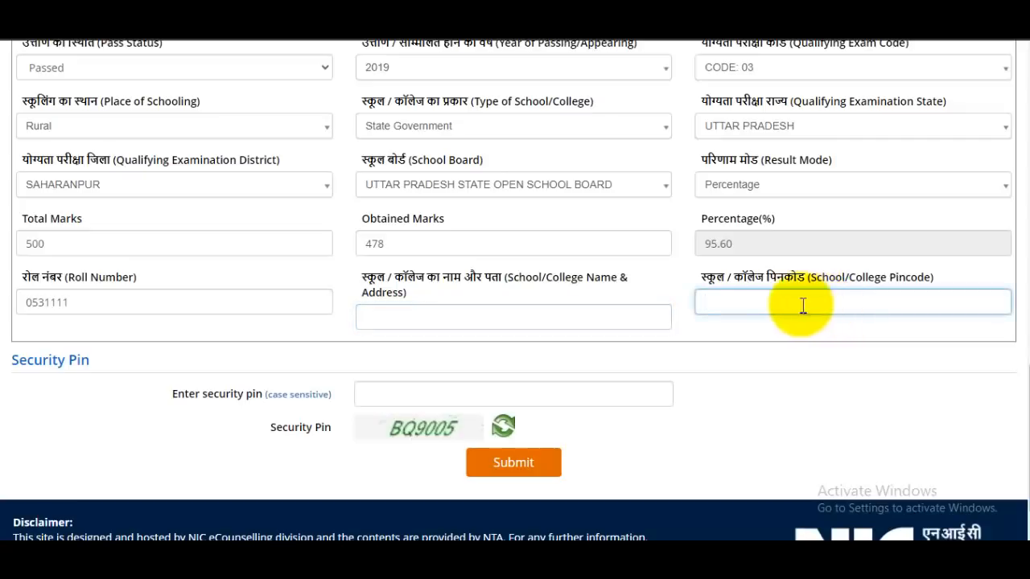
left_click(421, 397)
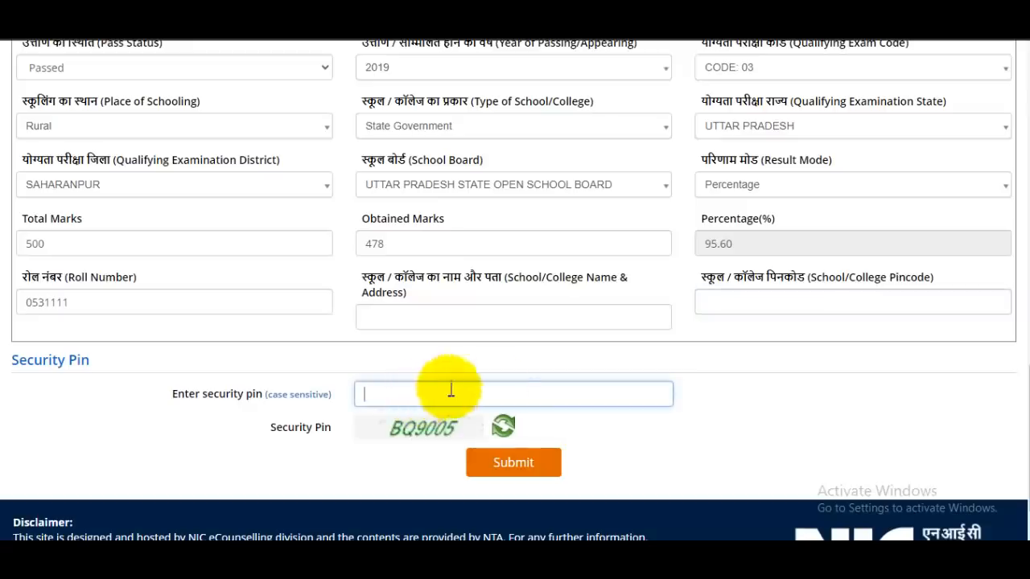
left_click(524, 471)
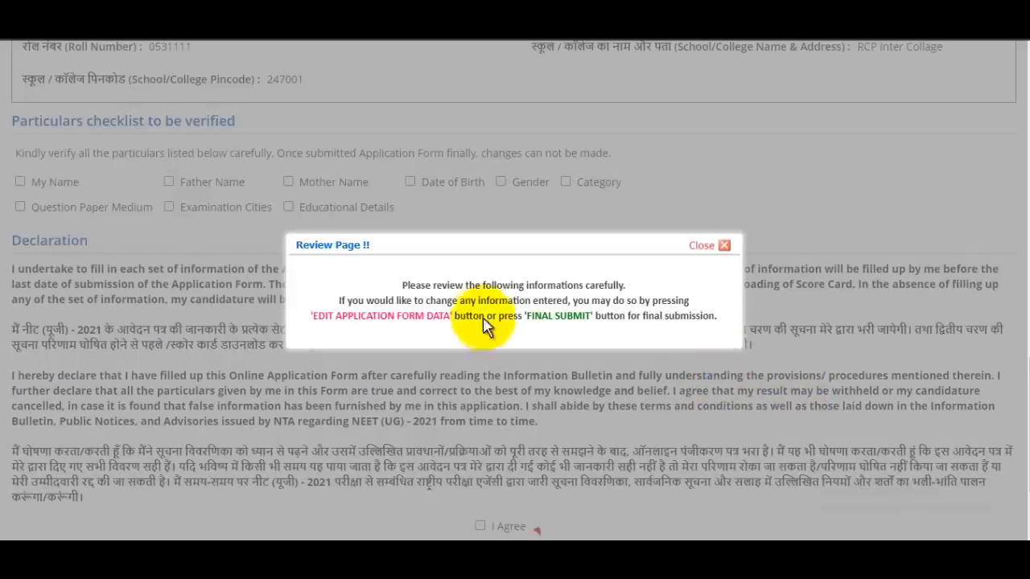
Step: Dismiss the review reminder and tick My Name, Father Name, Mother Name, Date of Birth, Gender and Category
left_click(707, 249)
scroll(706, 262, "up", 14)
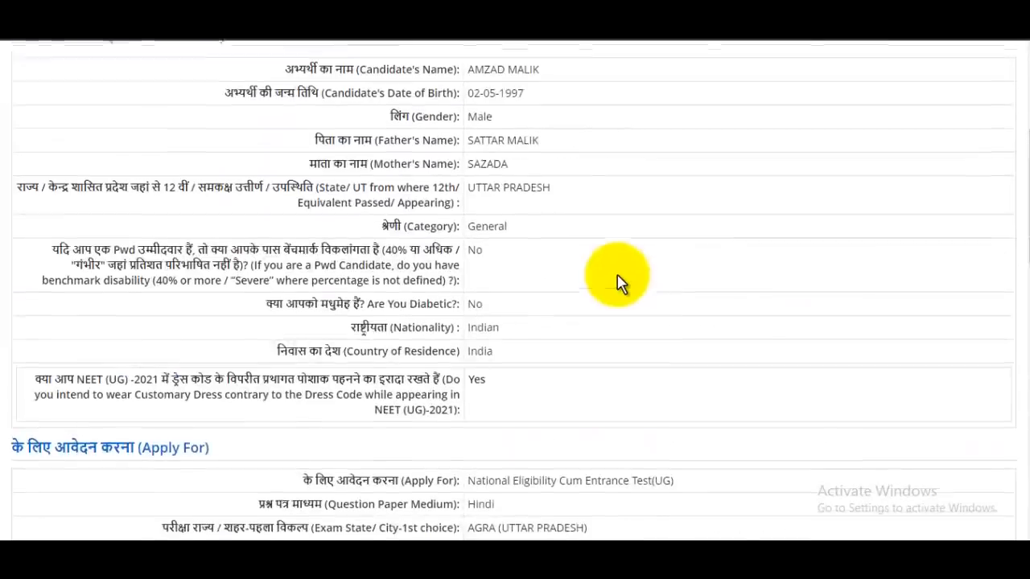
scroll(616, 276, "down", 8)
scroll(616, 282, "down", 8)
scroll(584, 278, "up", 5)
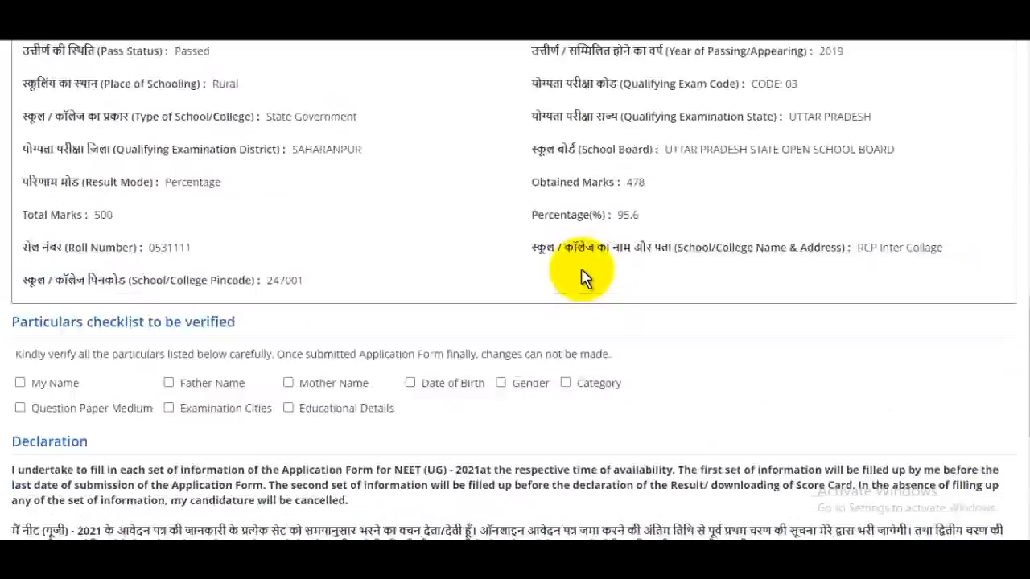
scroll(584, 277, "down", 1)
scroll(585, 278, "down", 1)
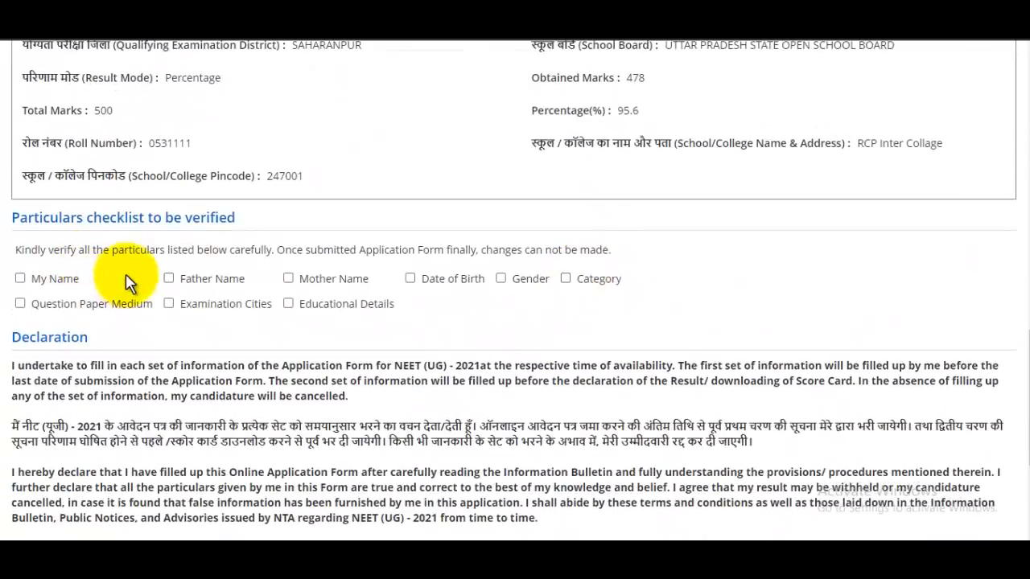
left_click(20, 279)
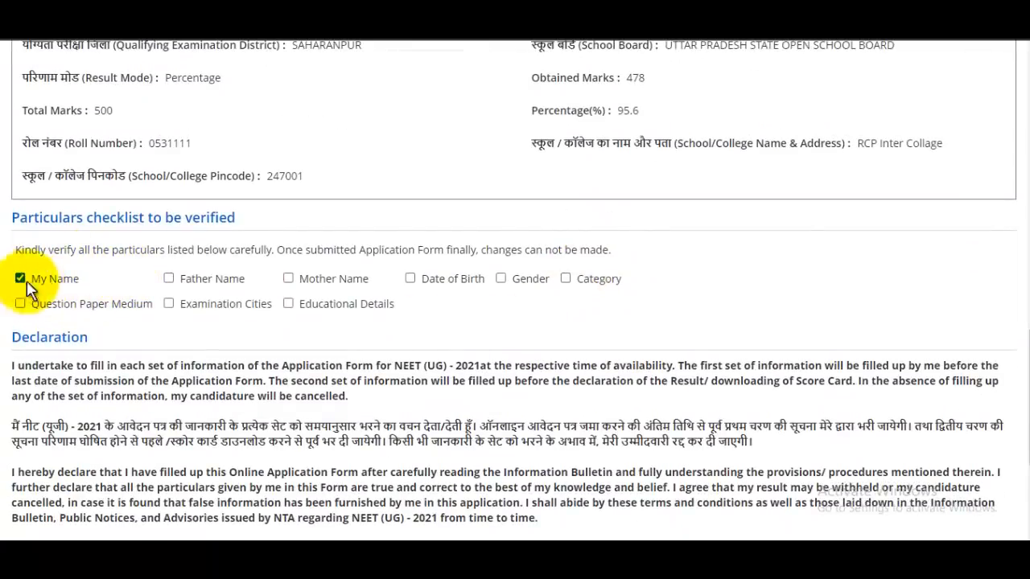
left_click(169, 279)
left_click(288, 279)
left_click(411, 278)
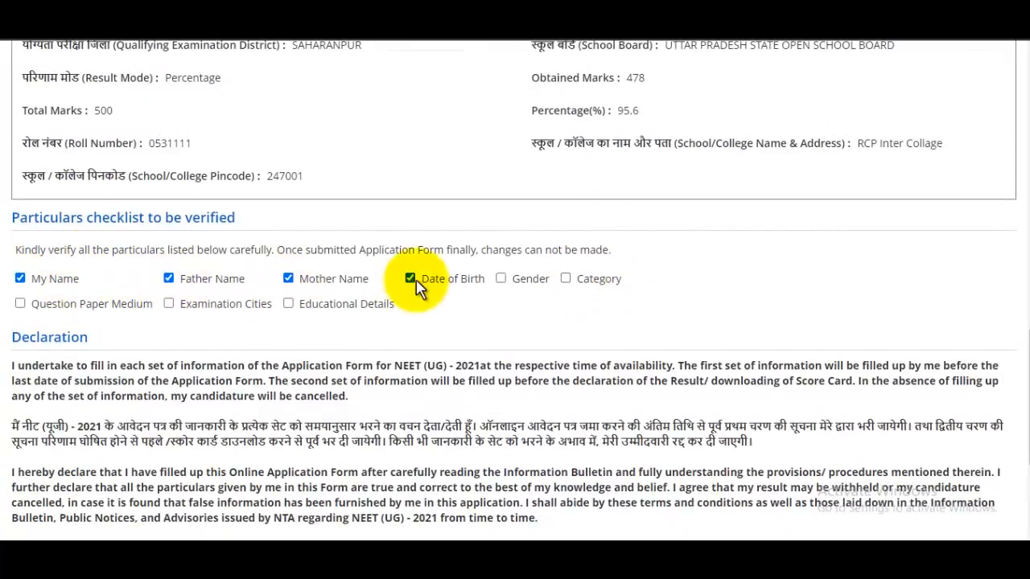
left_click(501, 278)
left_click(566, 278)
Step: Tick Question Paper Medium and Educational Details, then accept the I Agree declaration
left_click(21, 304)
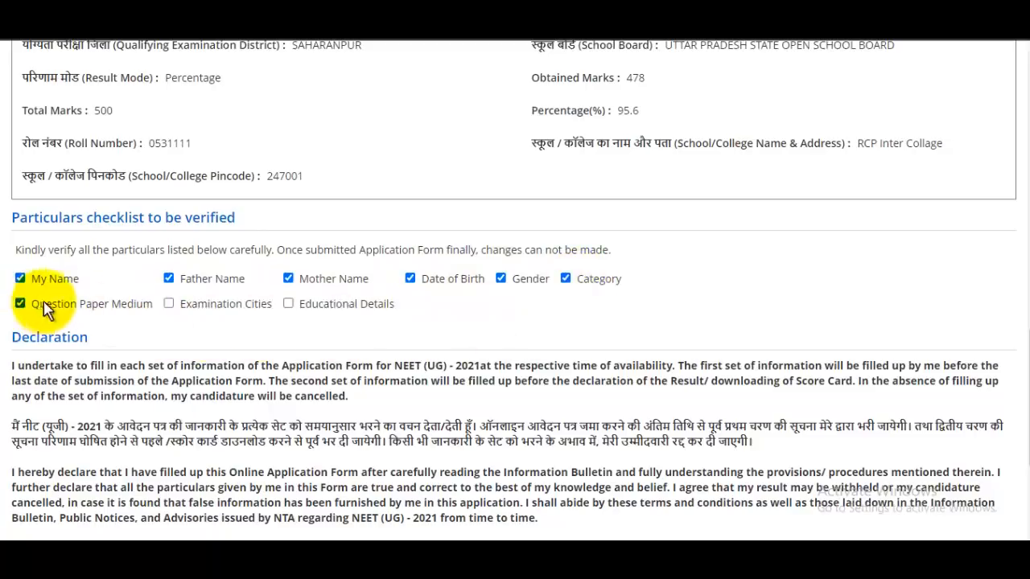
left_click(288, 305)
scroll(414, 310, "down", 3)
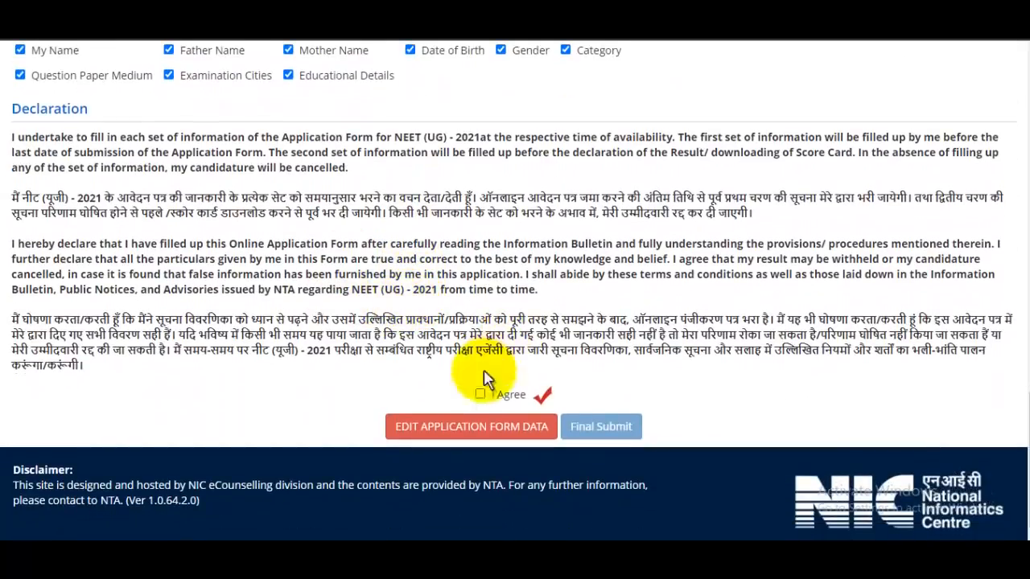
left_click(480, 394)
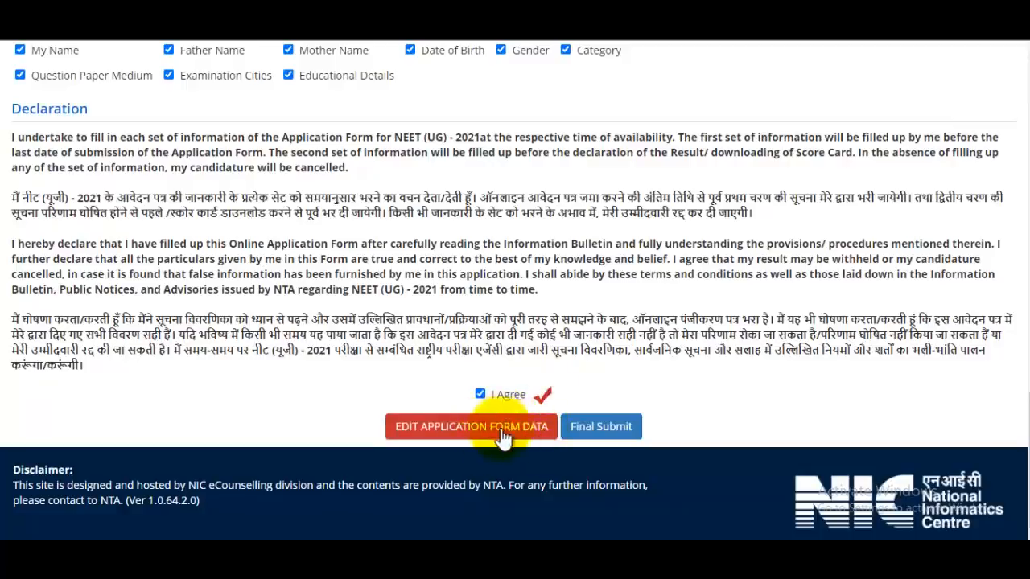
Step: Final-submit the application, confirm with Yes, and check the dashboard shows it Completed
left_click(601, 431)
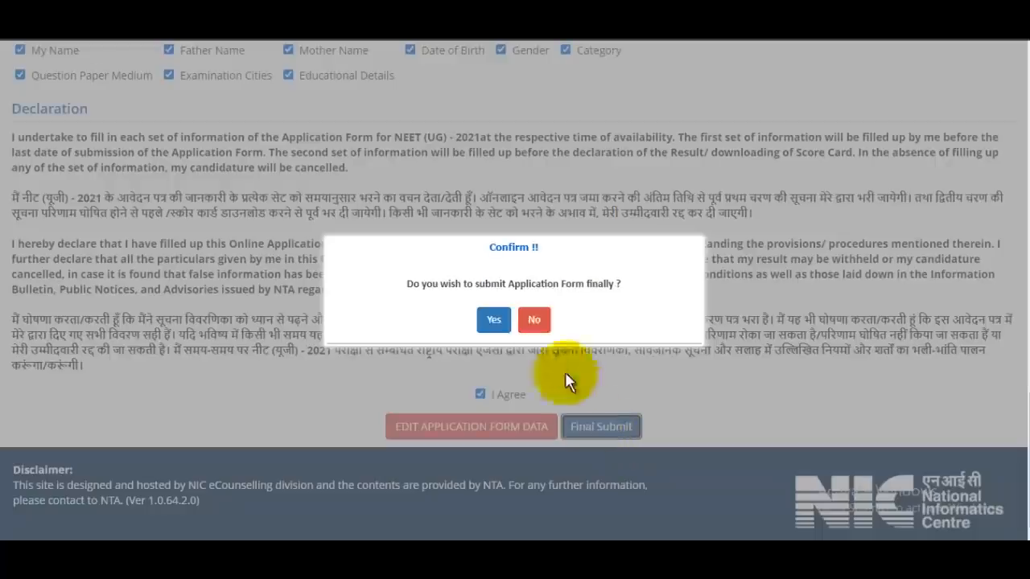
left_click(493, 324)
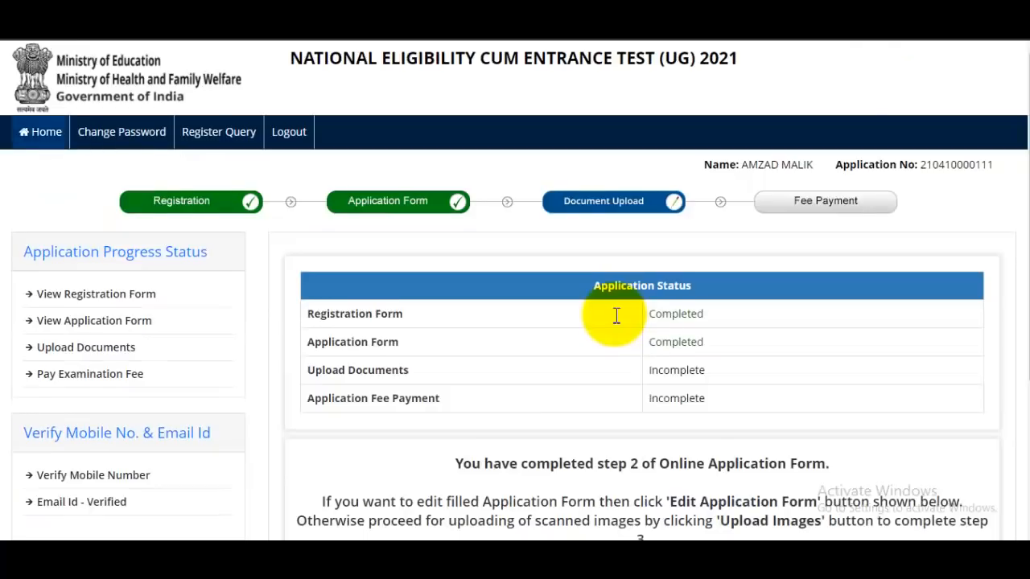
scroll(628, 370, "down", 2)
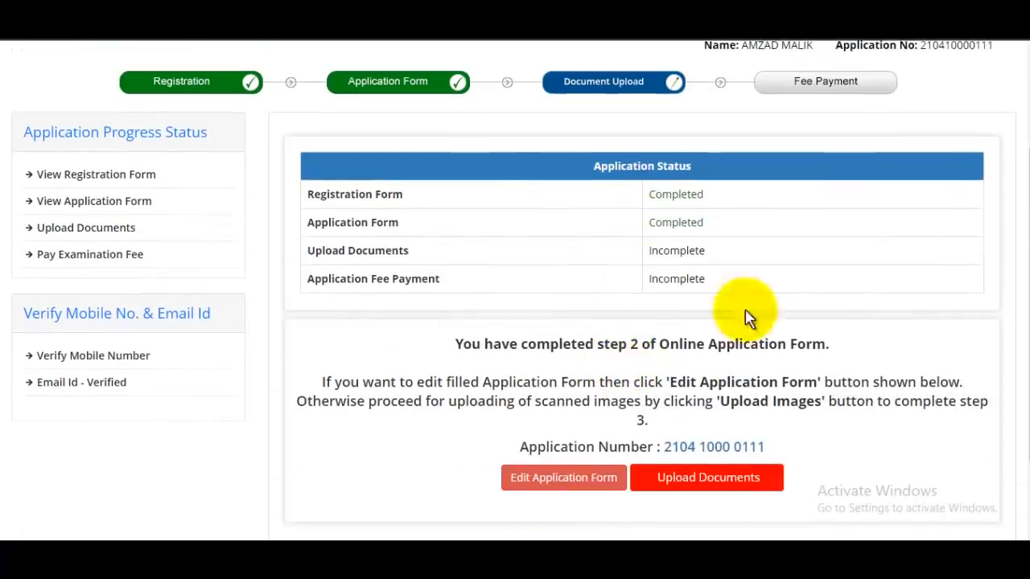
scroll(630, 456, "down", 1)
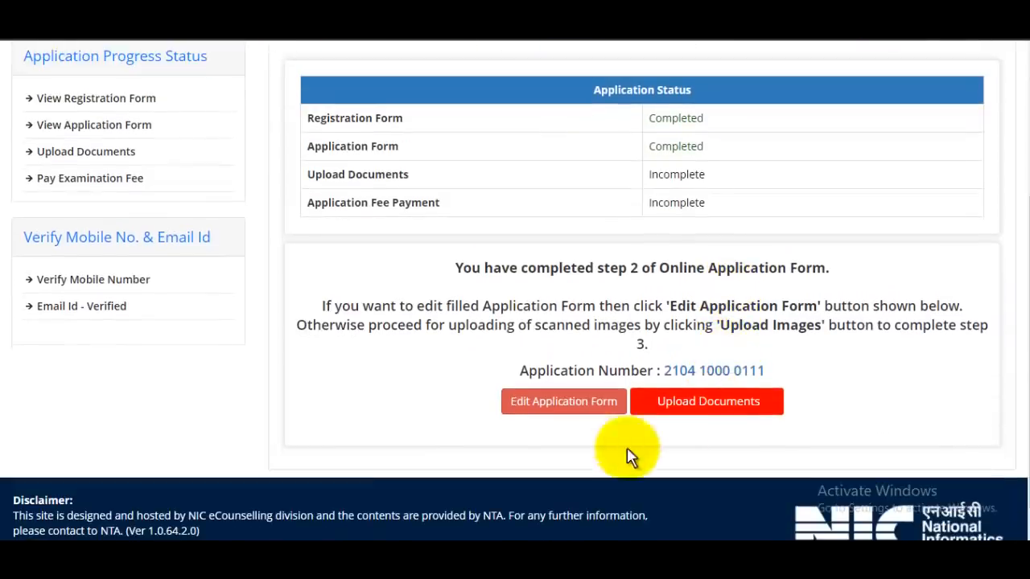
Step: Go to Upload Documents to see the photo, thumb, signature and postcard photo rows
left_click(724, 402)
scroll(644, 370, "down", 2)
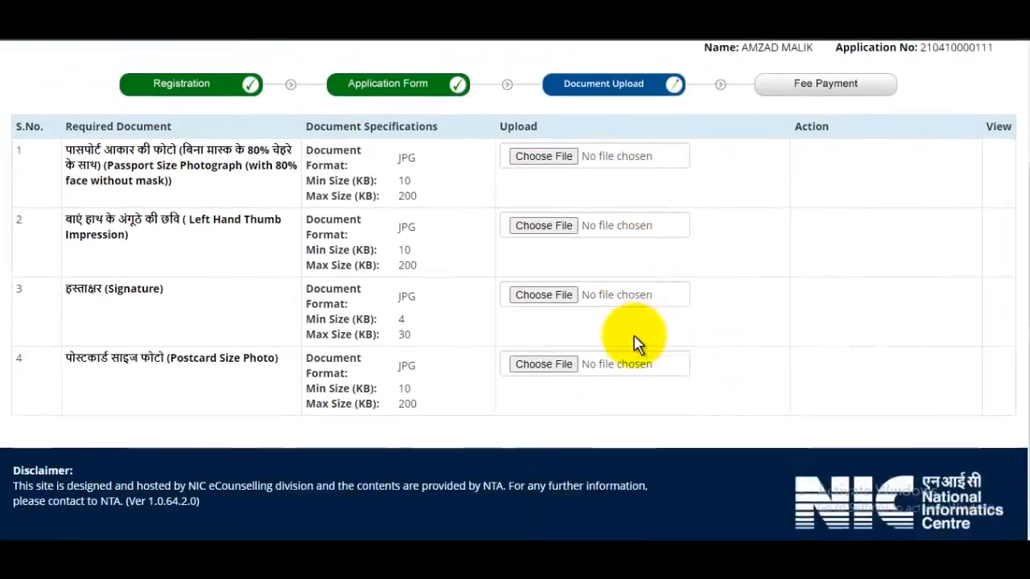
scroll(635, 344, "up", 1)
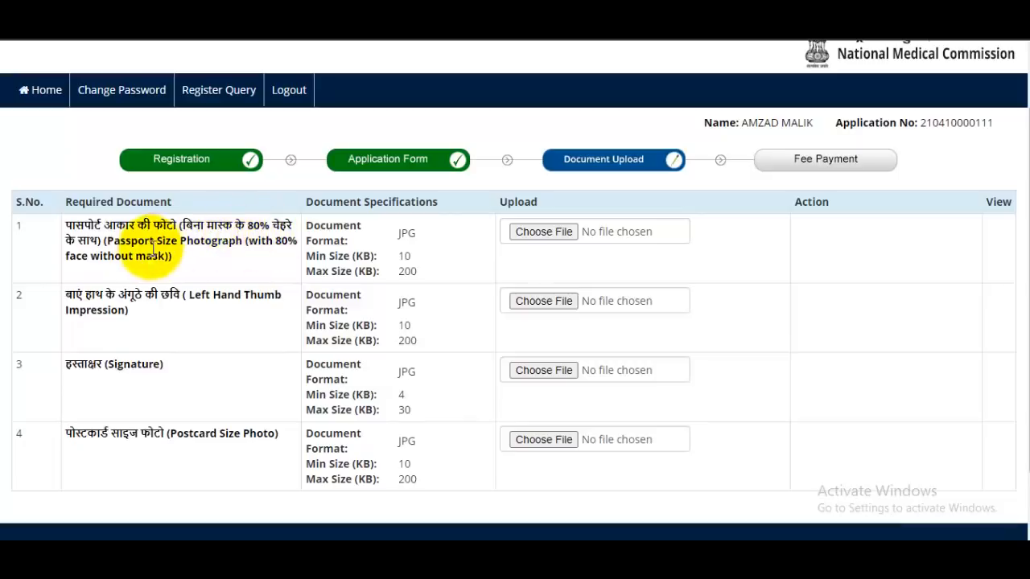
Step: Choose HPVNLAE.jpg from Pictures as the passport photo and upload it in its original, uncropped form
left_click(542, 231)
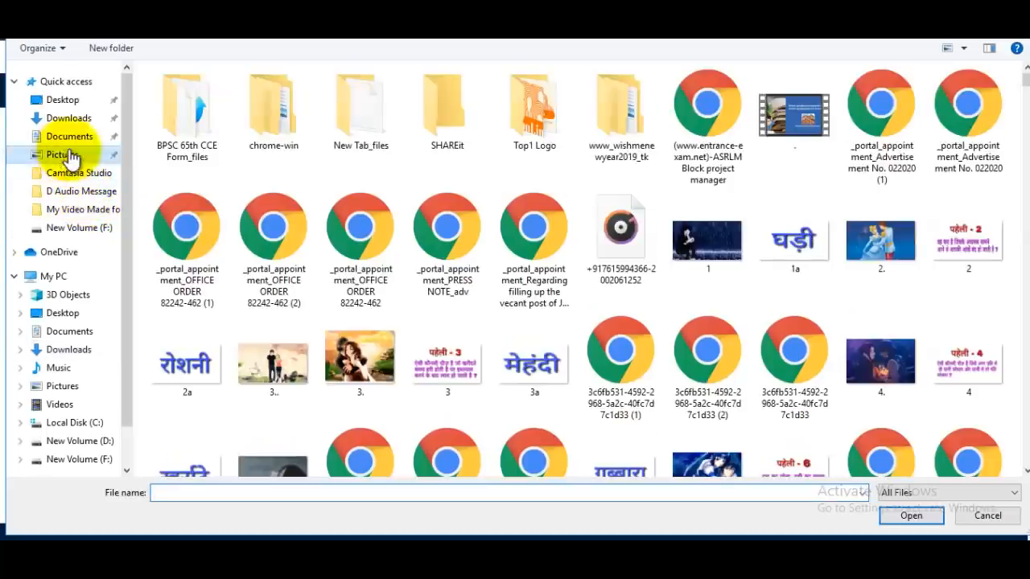
left_click(64, 155)
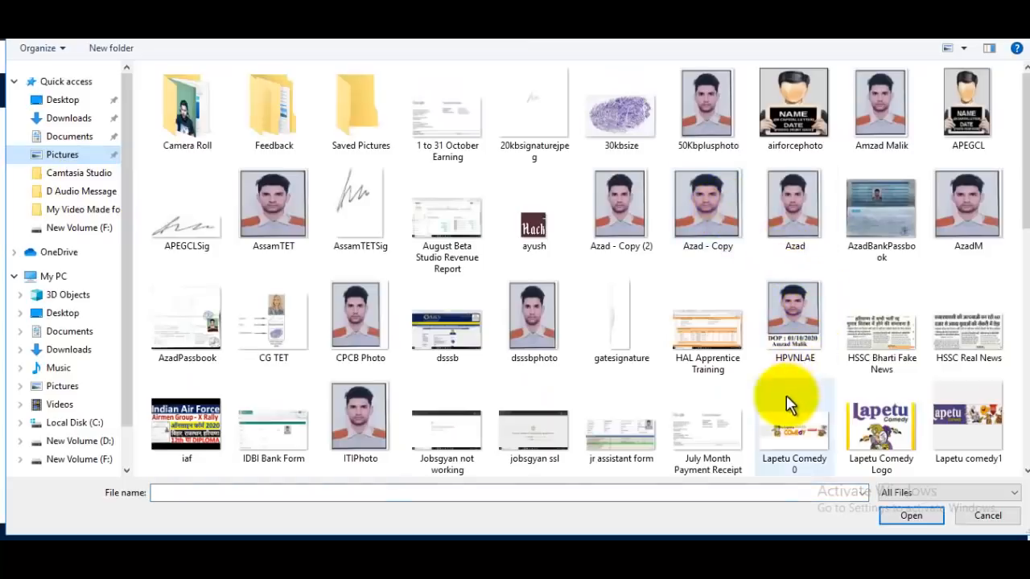
left_click(792, 322)
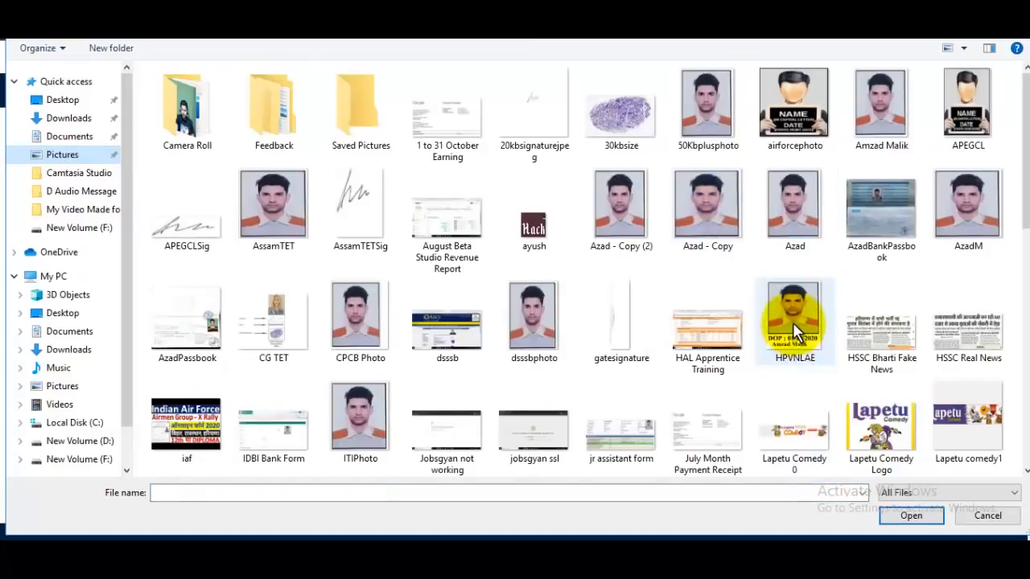
left_click(911, 516)
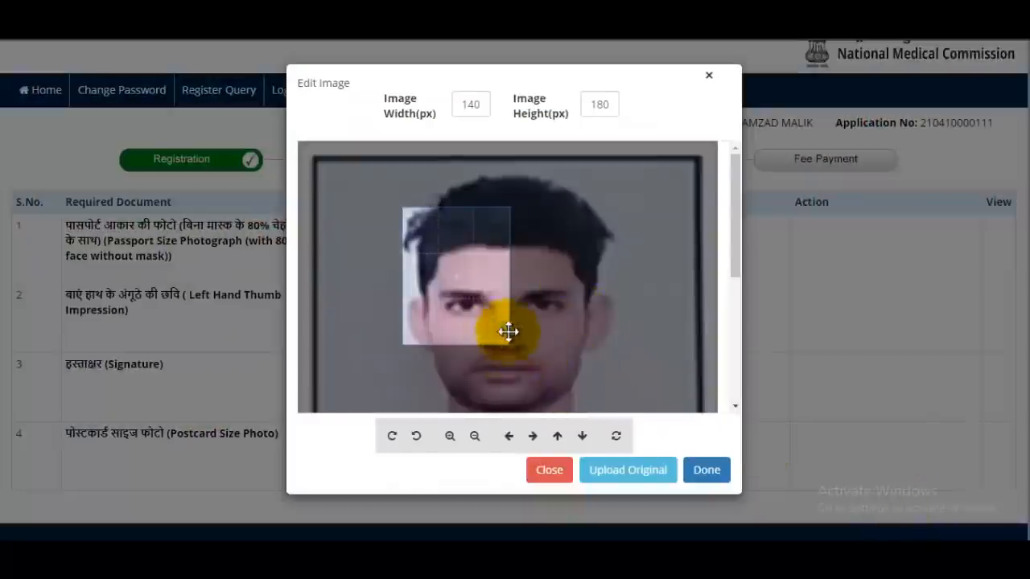
left_click_drag(509, 331, 492, 310)
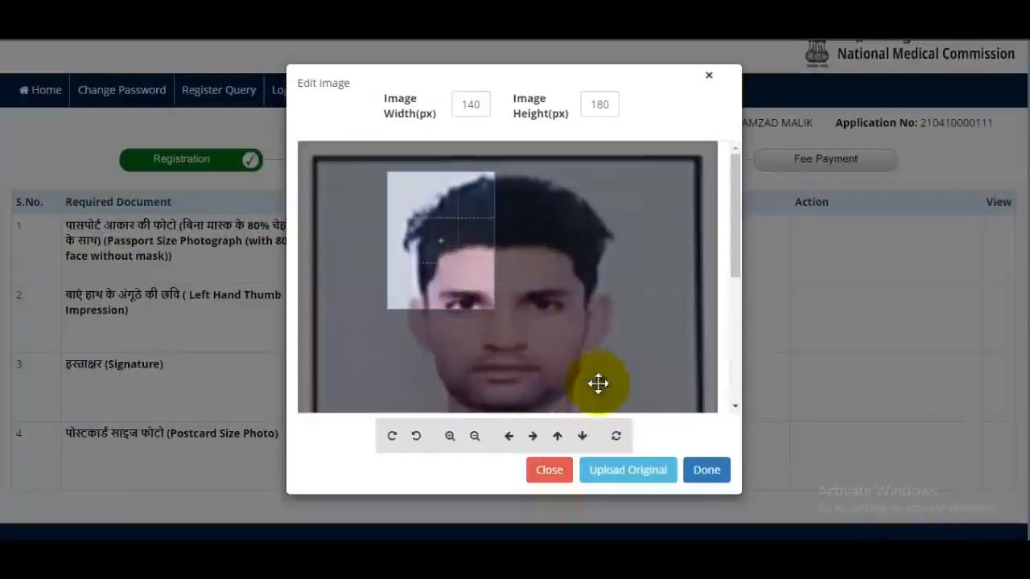
left_click(630, 470)
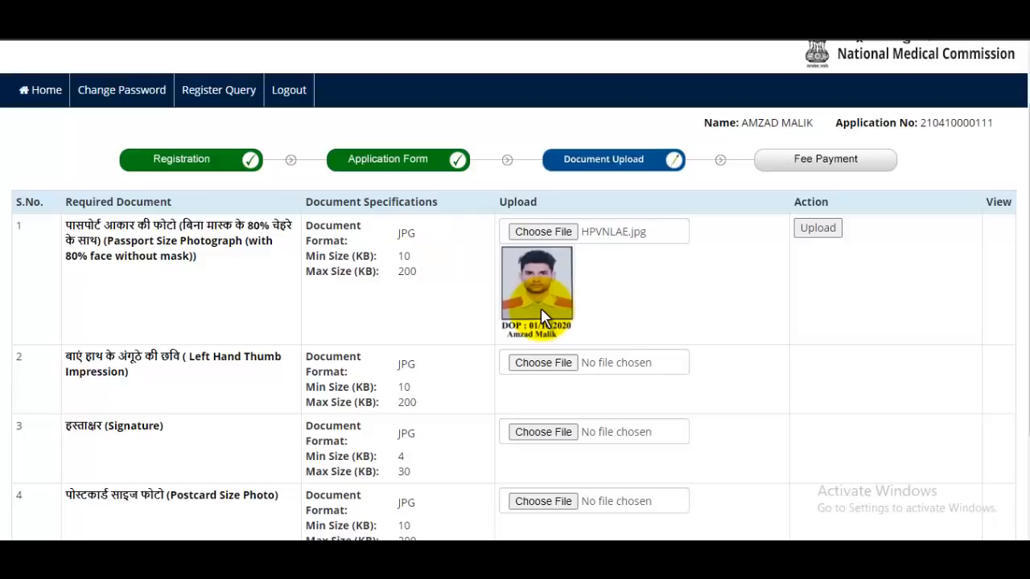
Step: Upload Thumb.jpg uncropped as the left thumb impression and dismiss the upload-success alert
scroll(599, 373, "down", 1)
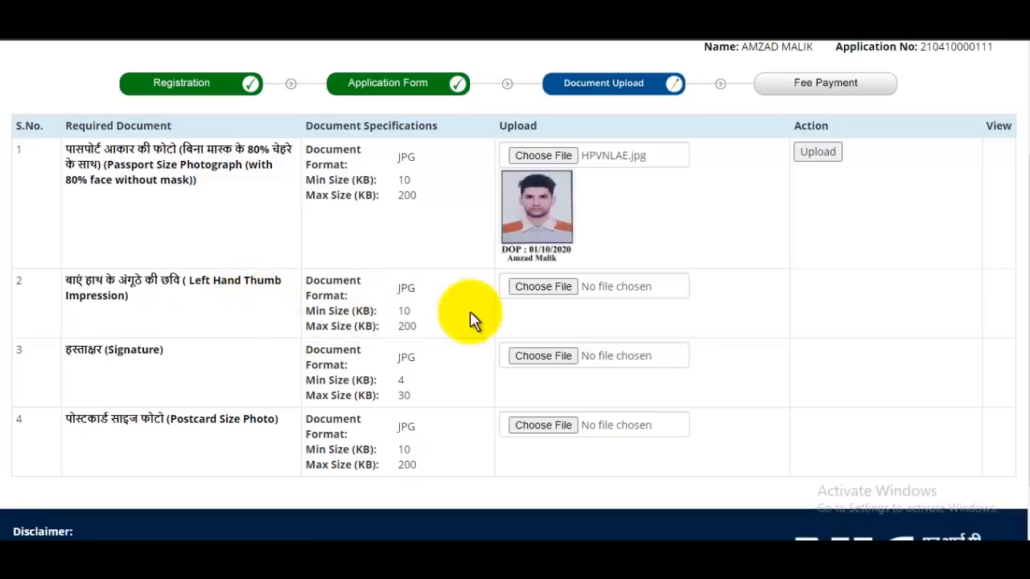
left_click(552, 295)
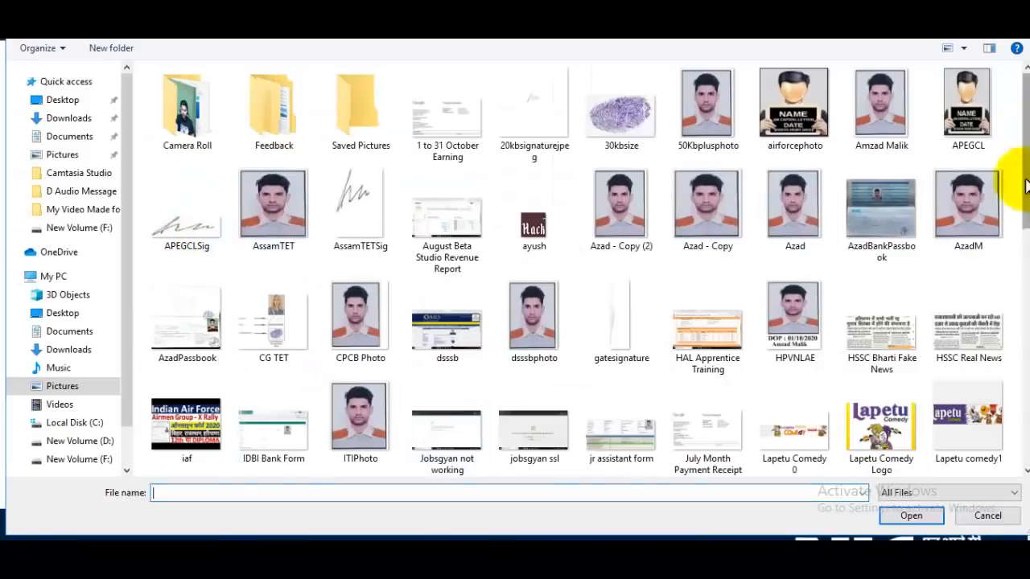
left_click_drag(1026, 146, 1006, 385)
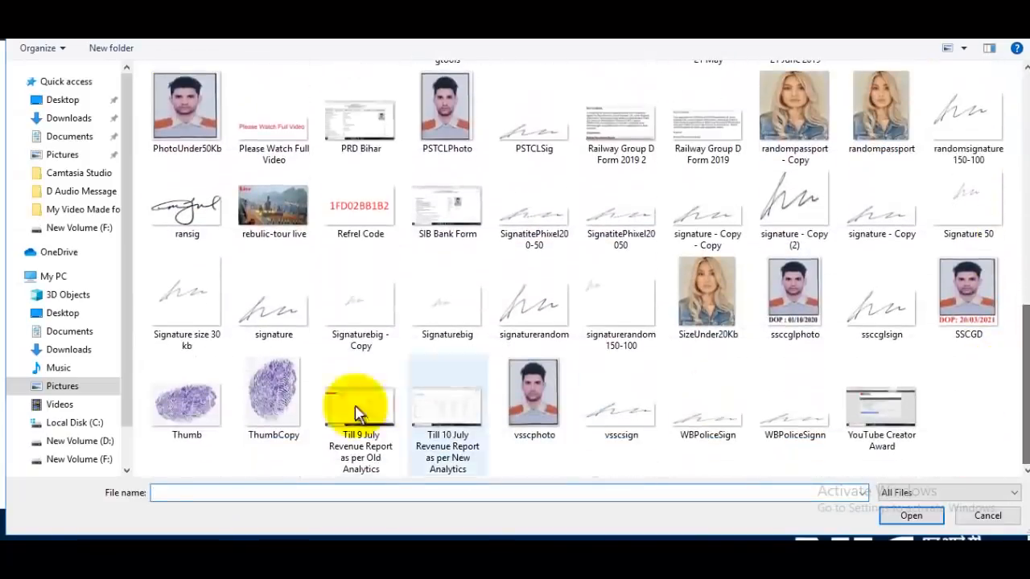
left_click(193, 410)
left_click(912, 517)
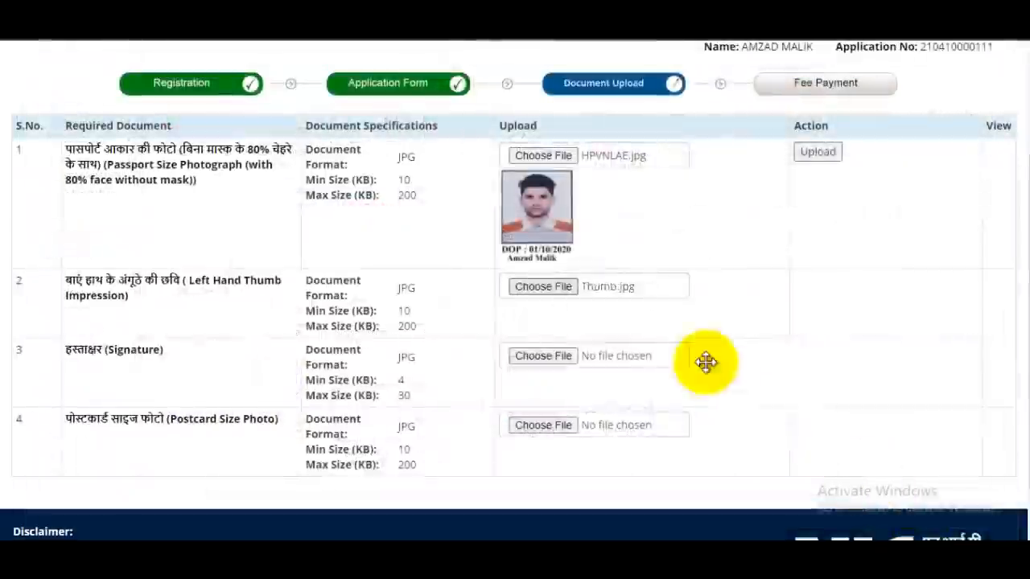
left_click(654, 472)
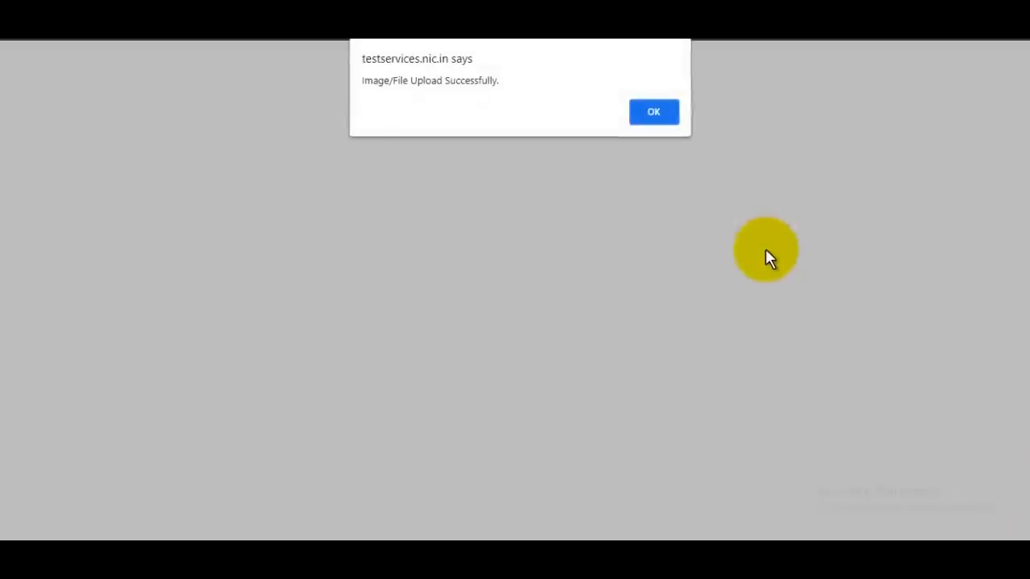
left_click(653, 112)
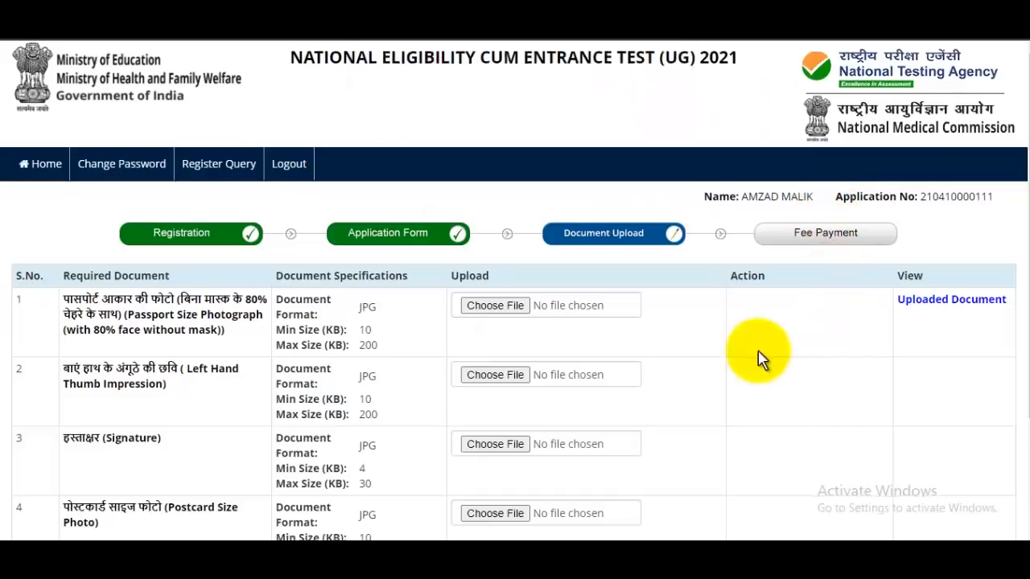
Step: Confirm the postcard size is 4 x 6, then open the file picker for the Postcard Size Photo
scroll(759, 357, "down", 2)
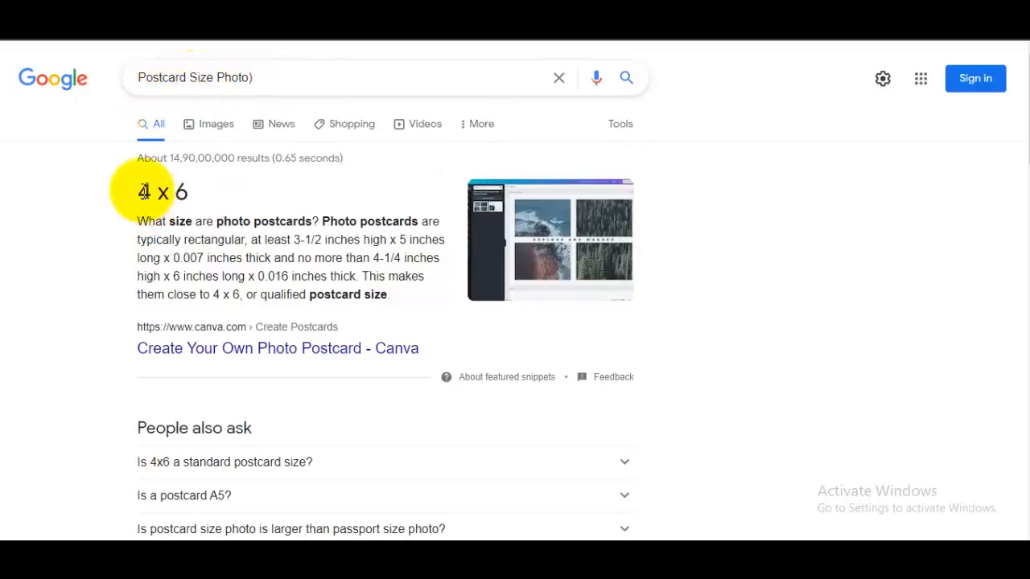
left_click_drag(140, 191, 201, 194)
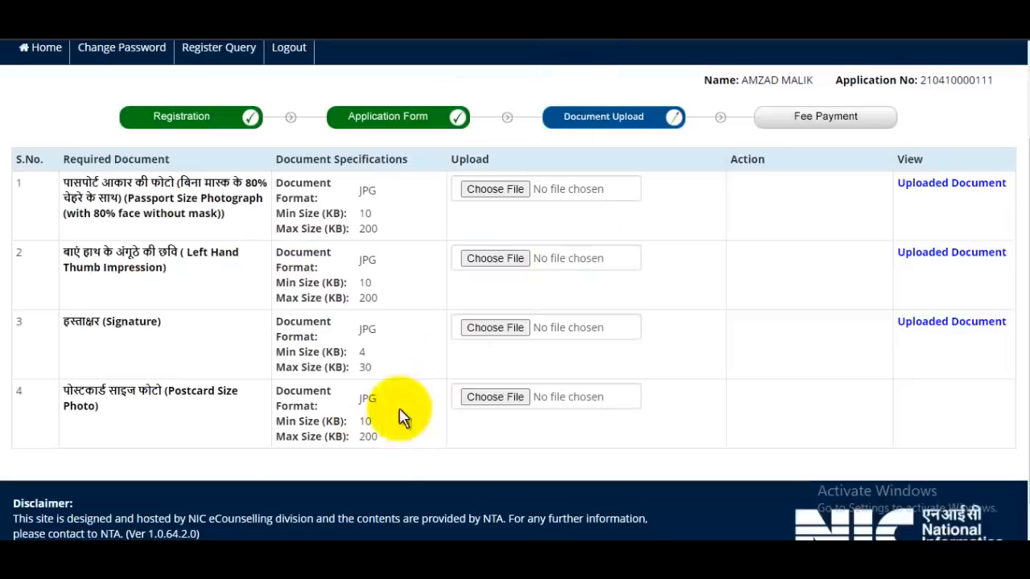
left_click(503, 395)
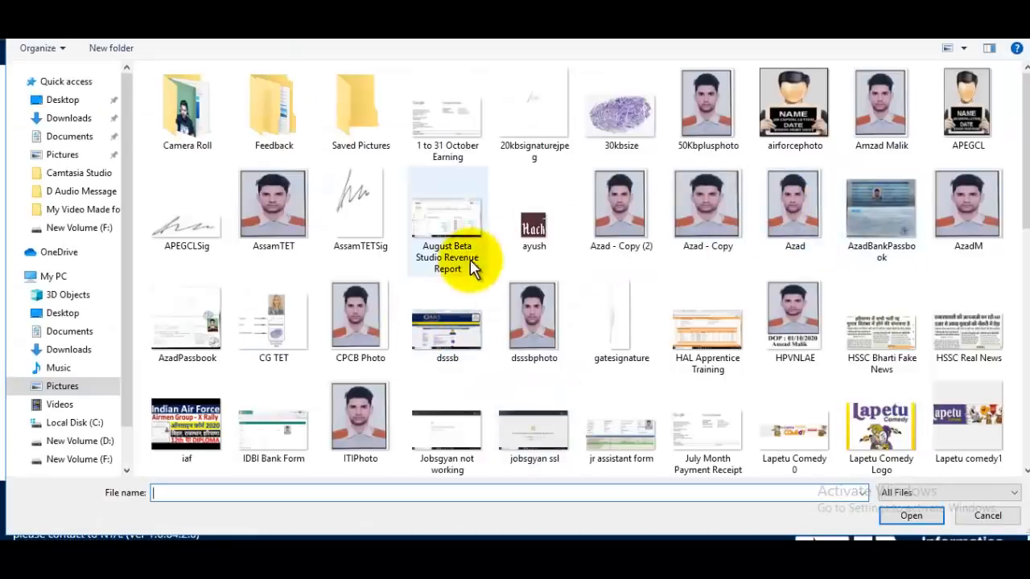
Step: Upload dsssbphoto.jpg unedited as the postcard size photo
left_click(539, 305)
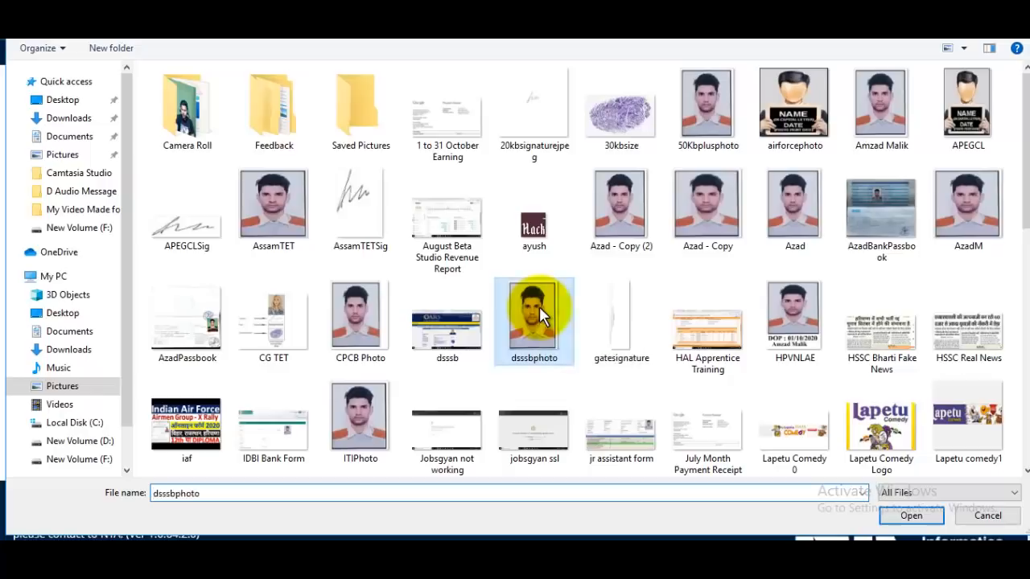
left_click(910, 516)
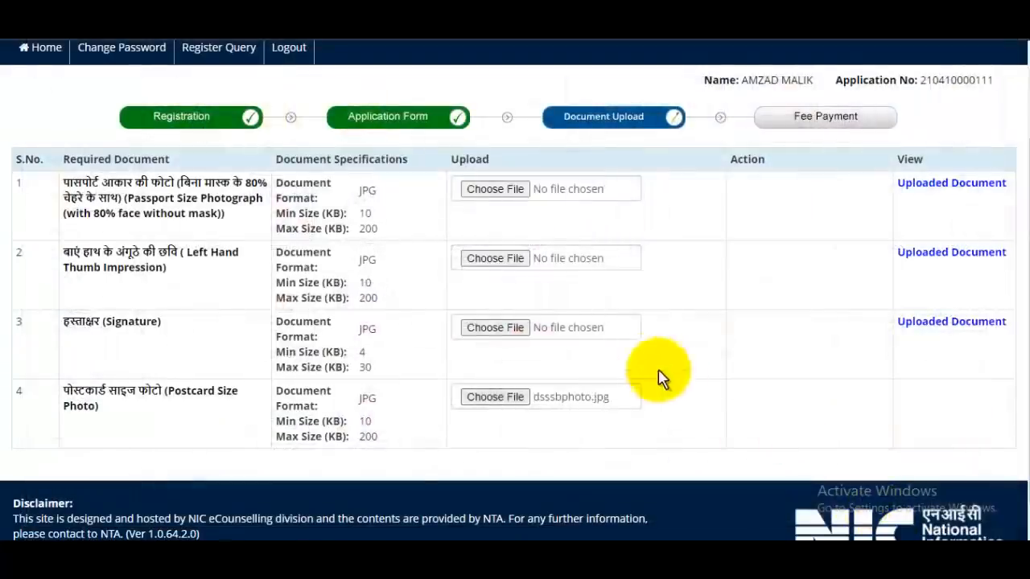
left_click(640, 460)
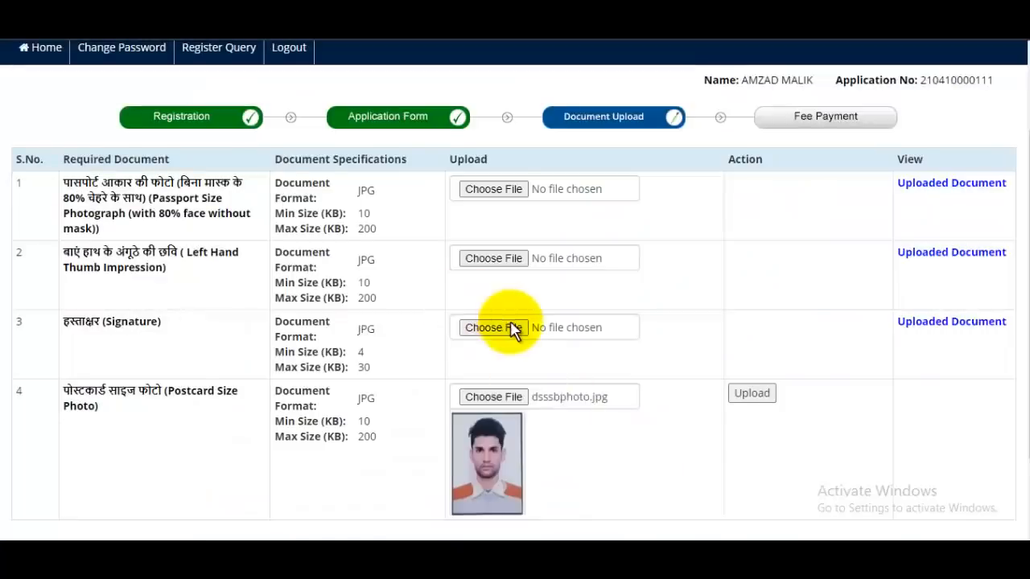
scroll(515, 338, "down", 2)
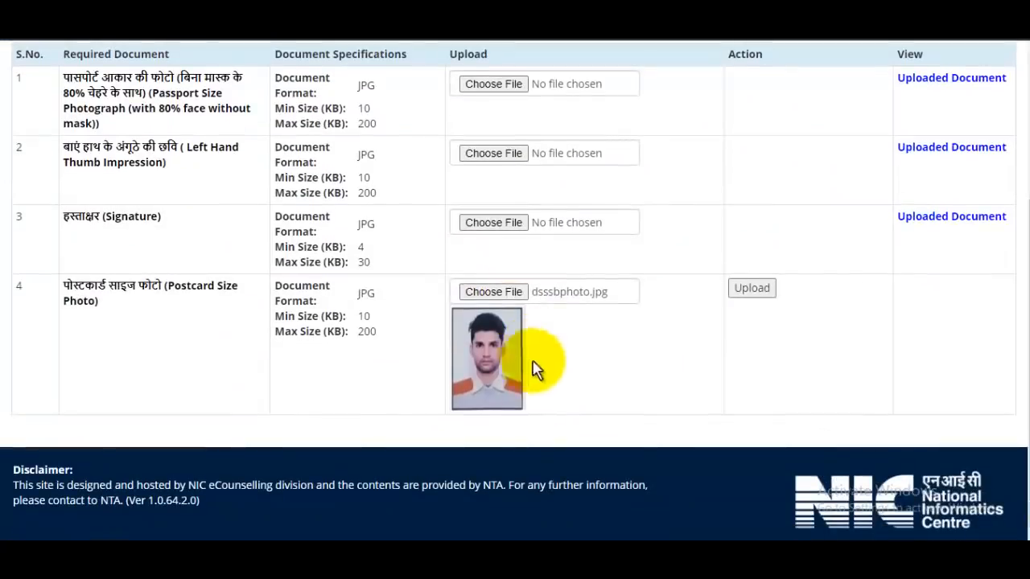
left_click(748, 290)
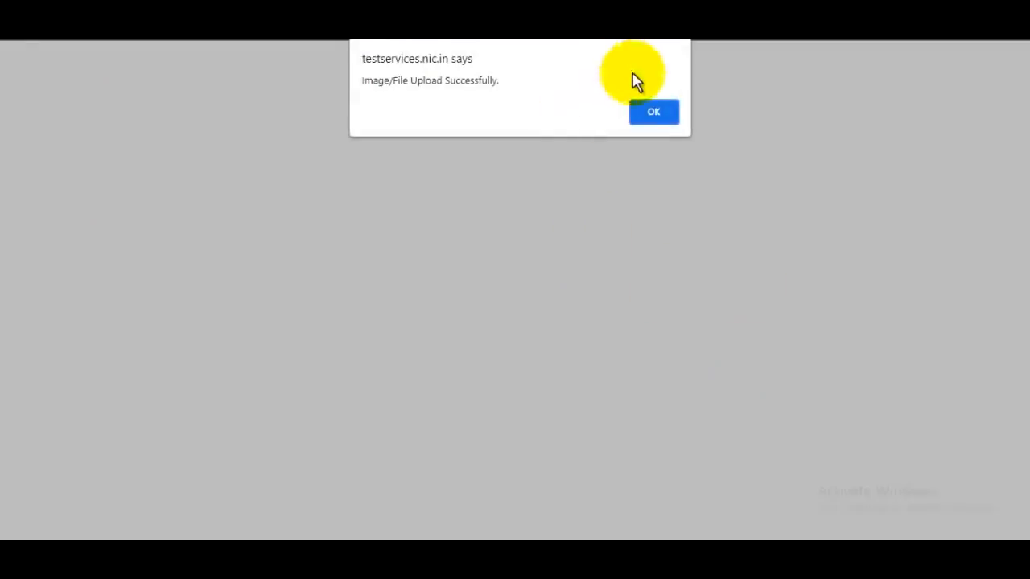
left_click(654, 111)
Step: Enter the security pin and submit the document form, confirming the final submission
scroll(729, 283, "down", 4)
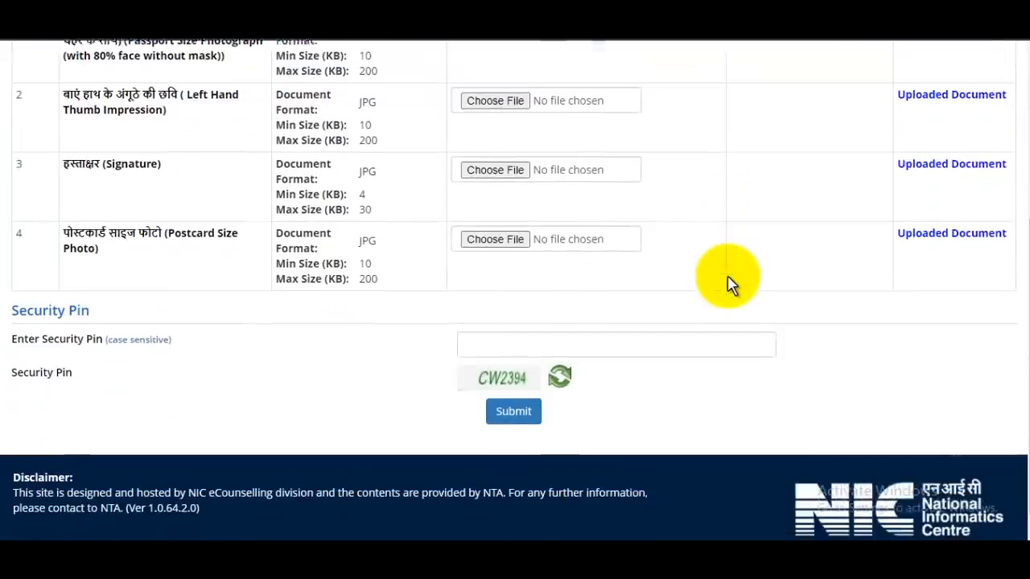
left_click(534, 345)
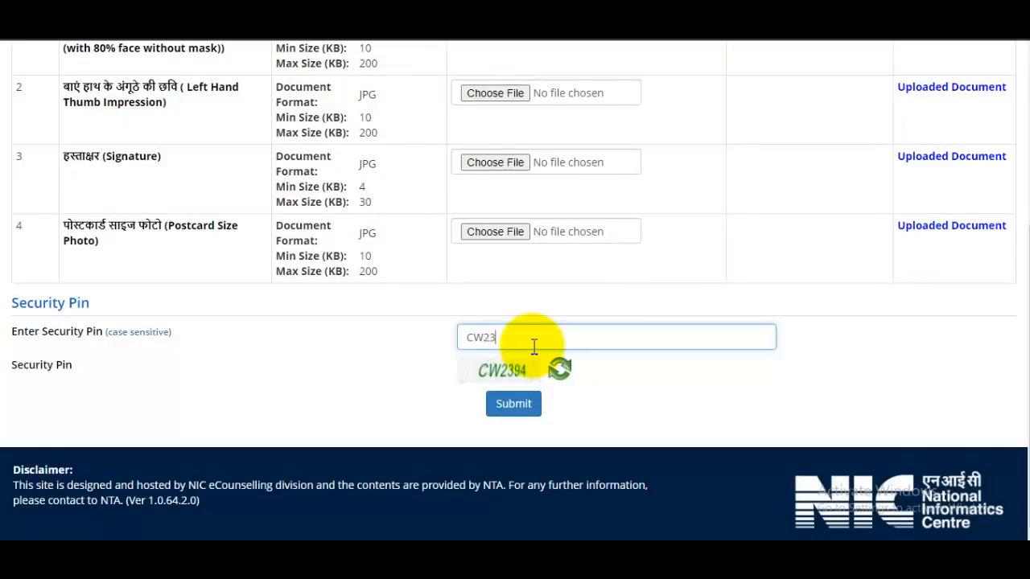
left_click(517, 412)
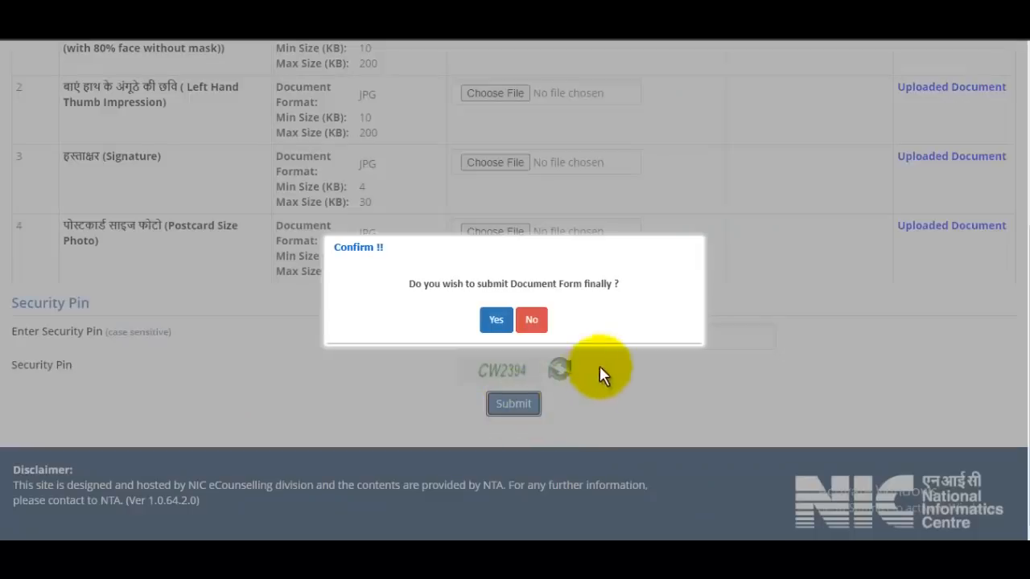
left_click(492, 320)
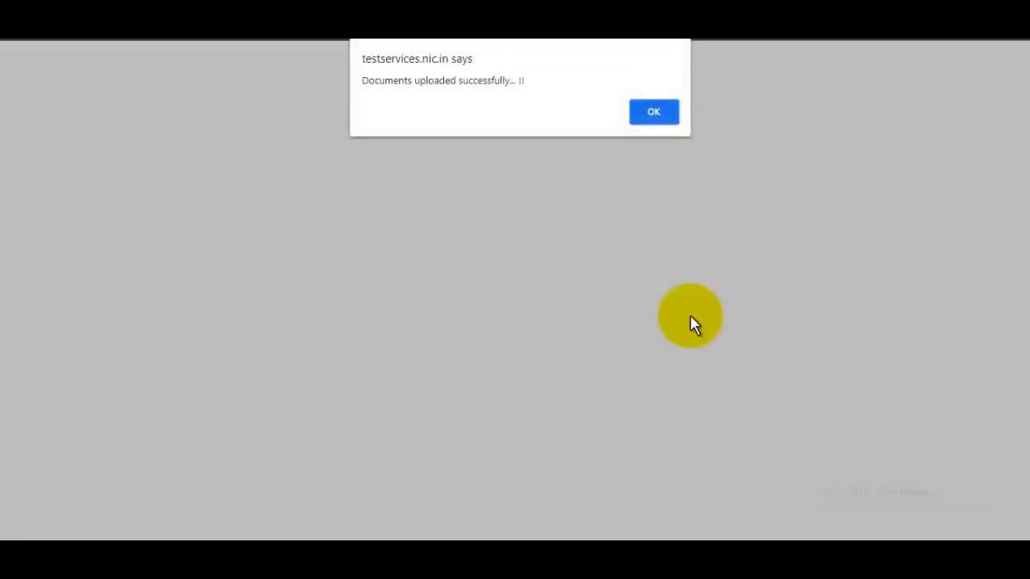
left_click(653, 113)
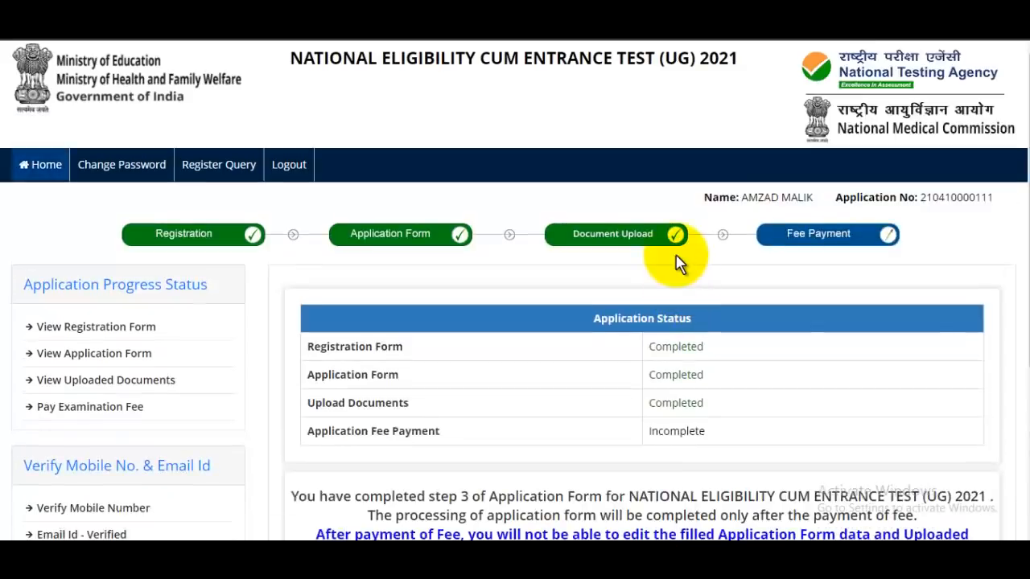
Step: Go to Pay Examination Fee Rs. 1500/- from the status page
scroll(679, 261, "down", 3)
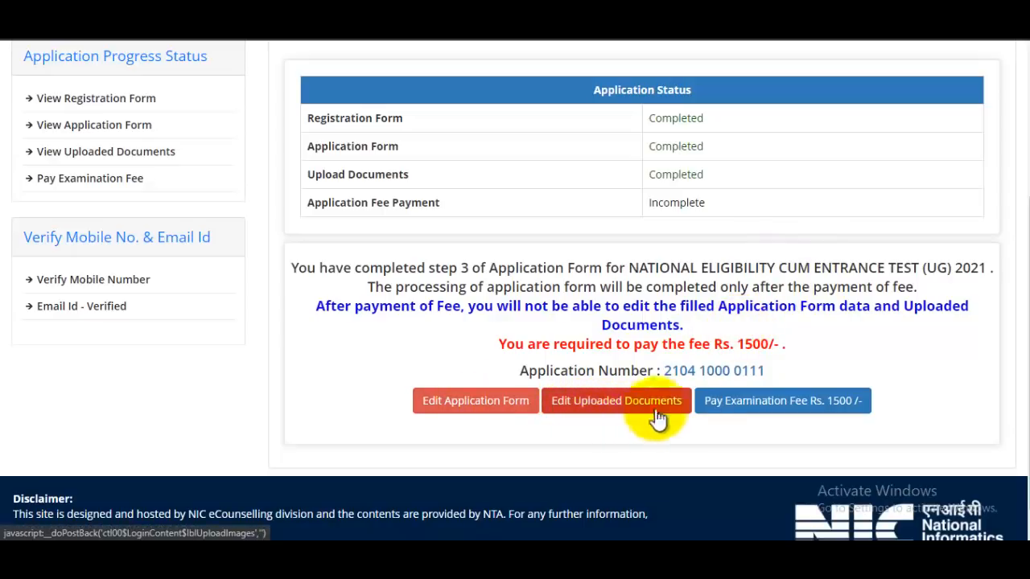
scroll(757, 294, "up", 3)
scroll(756, 294, "down", 3)
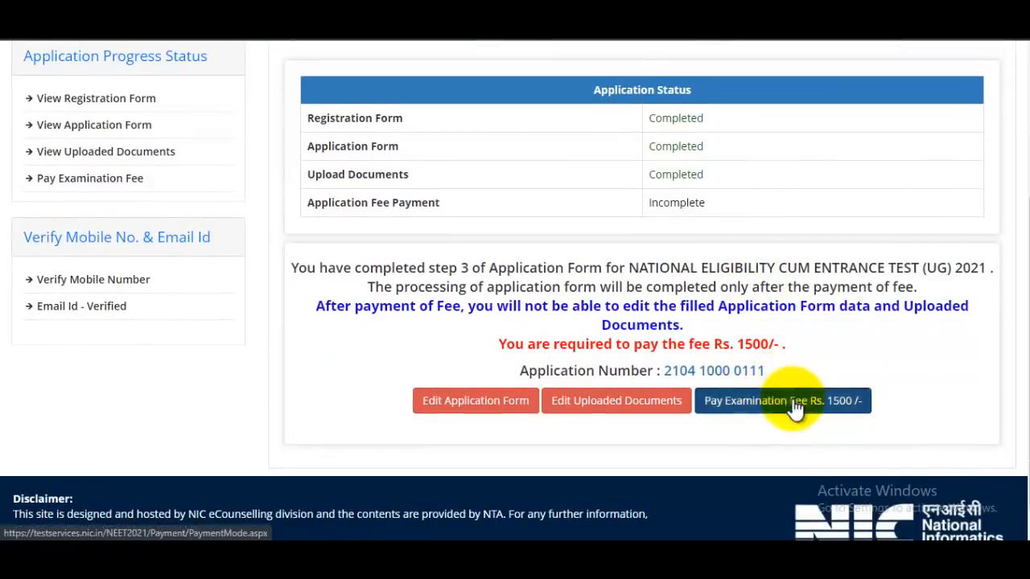
left_click(787, 400)
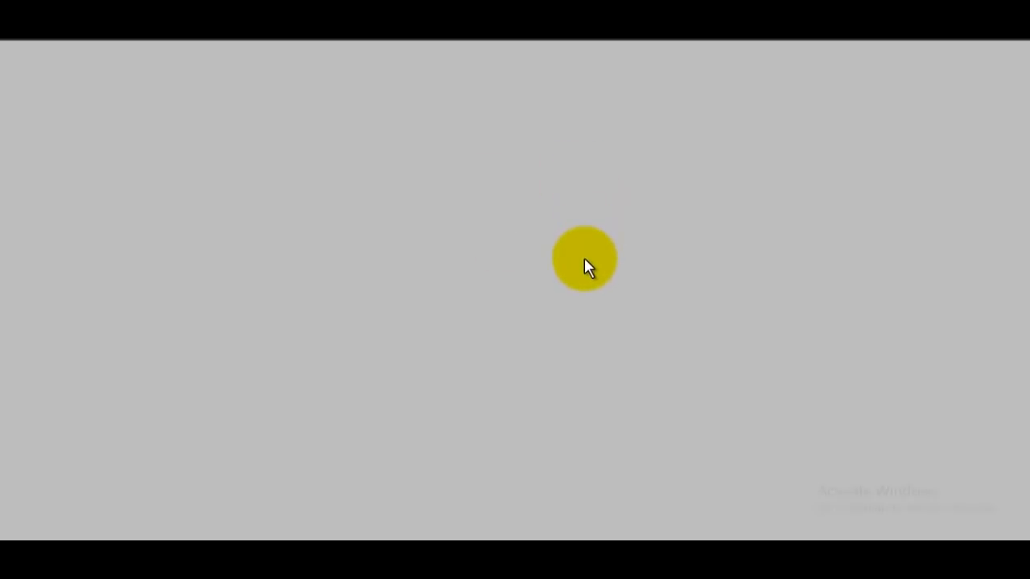
Step: Choose Online Payment as the fee payment mode and confirm proceeding to the gateway list
scroll(692, 297, "down", 1)
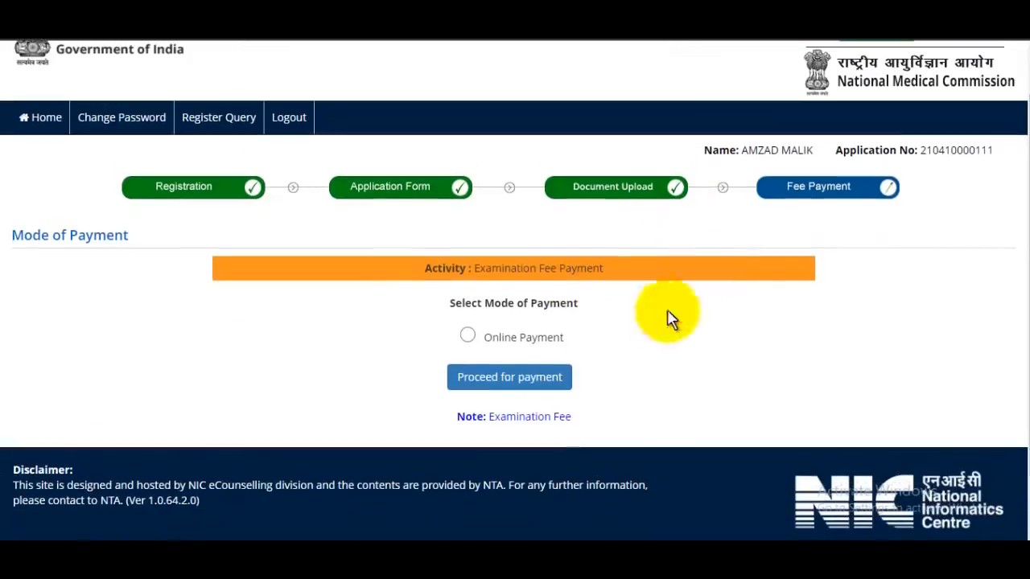
left_click(469, 338)
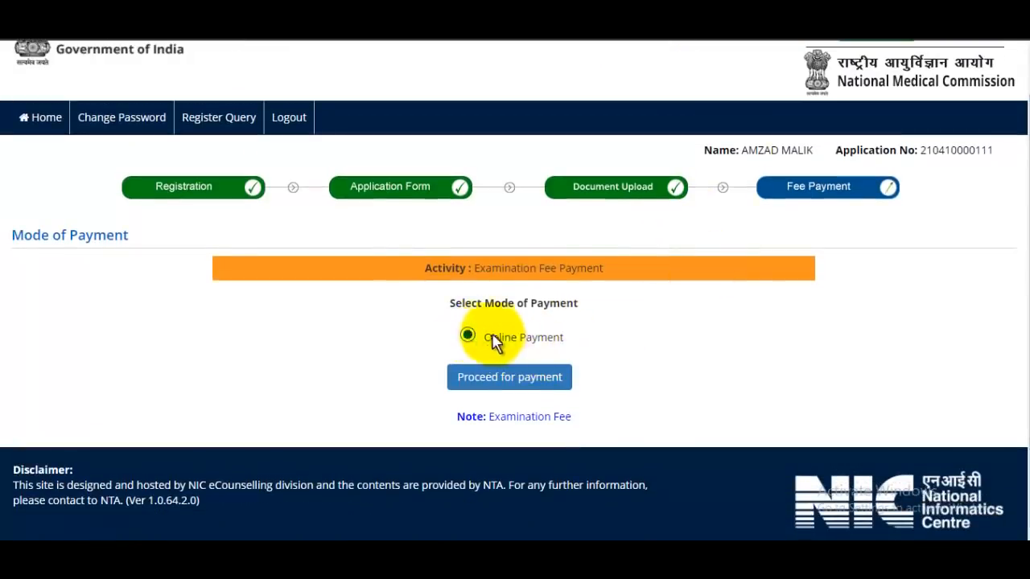
left_click(533, 382)
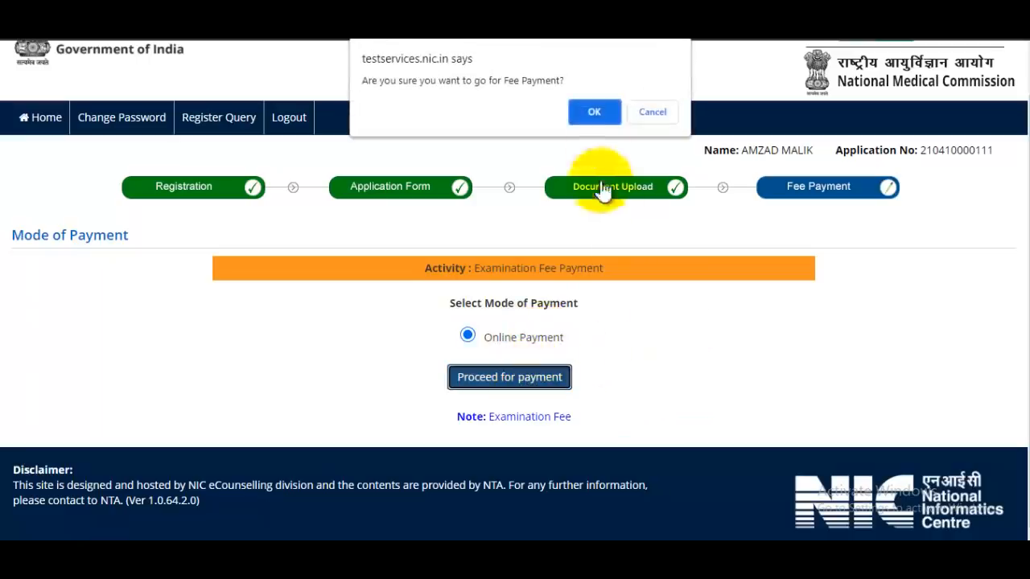
left_click(596, 105)
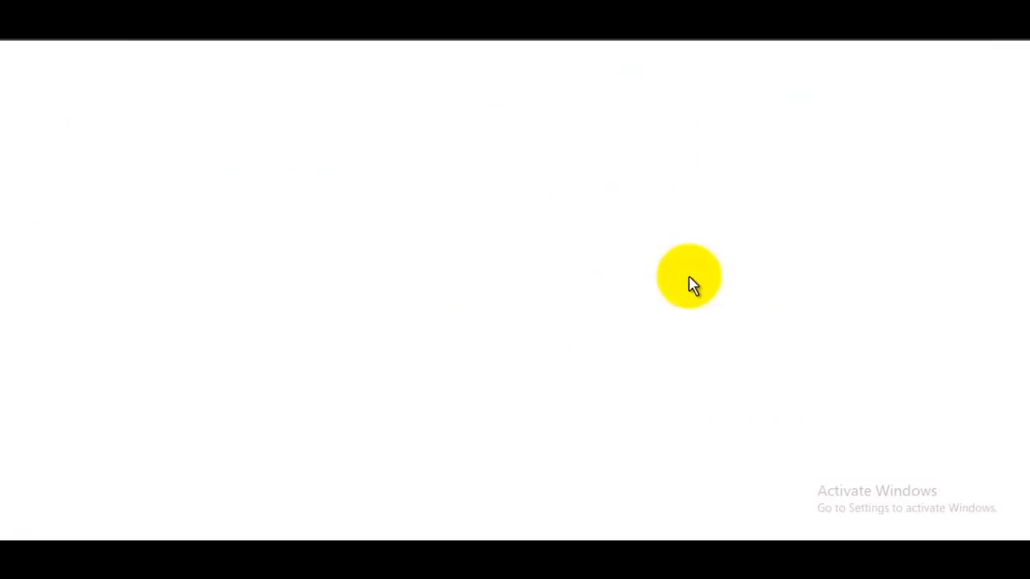
scroll(684, 294, "down", 2)
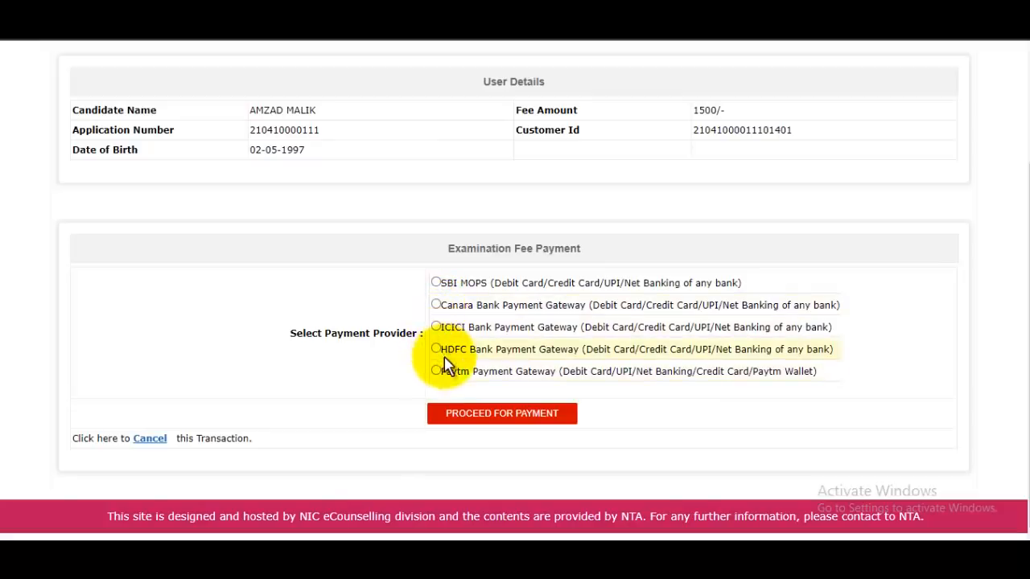
Step: Select the HDFC Bank Payment Gateway and proceed for payment
left_click(499, 415)
scroll(644, 387, "up", 2)
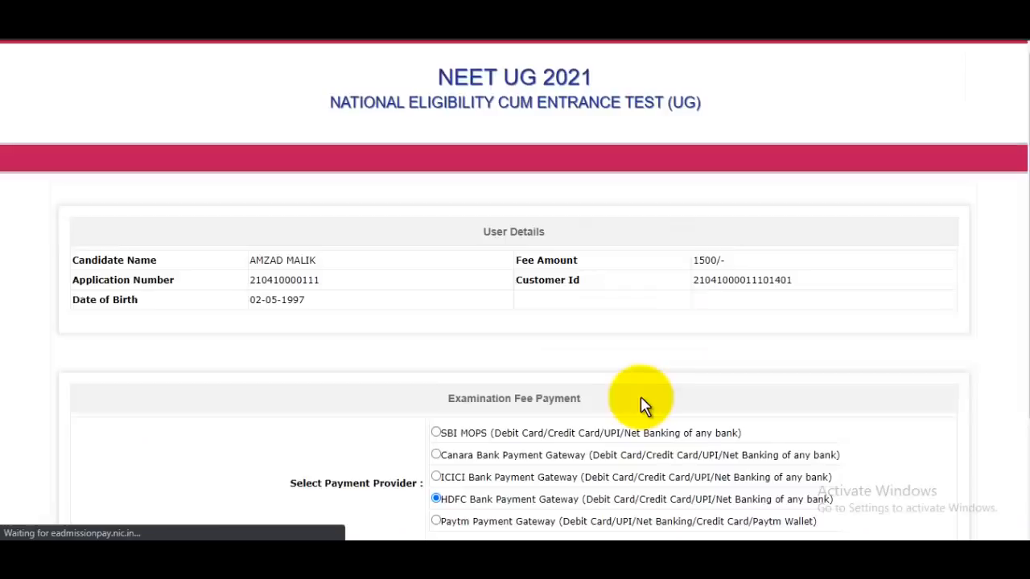
scroll(644, 351, "down", 1)
left_click(575, 418)
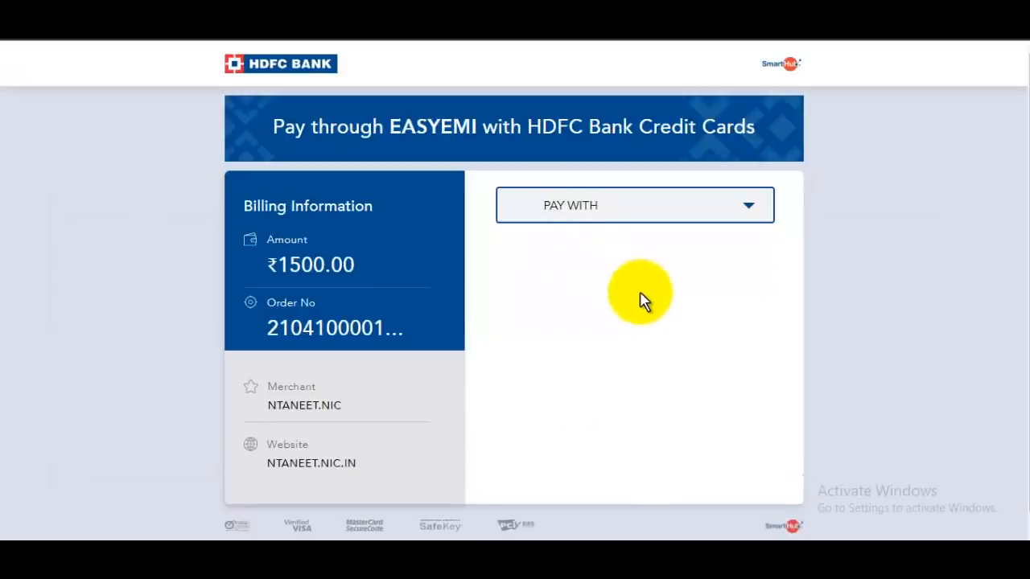
Step: Open the HDFC Bank debit card form, then return to the application status page
left_click(686, 211)
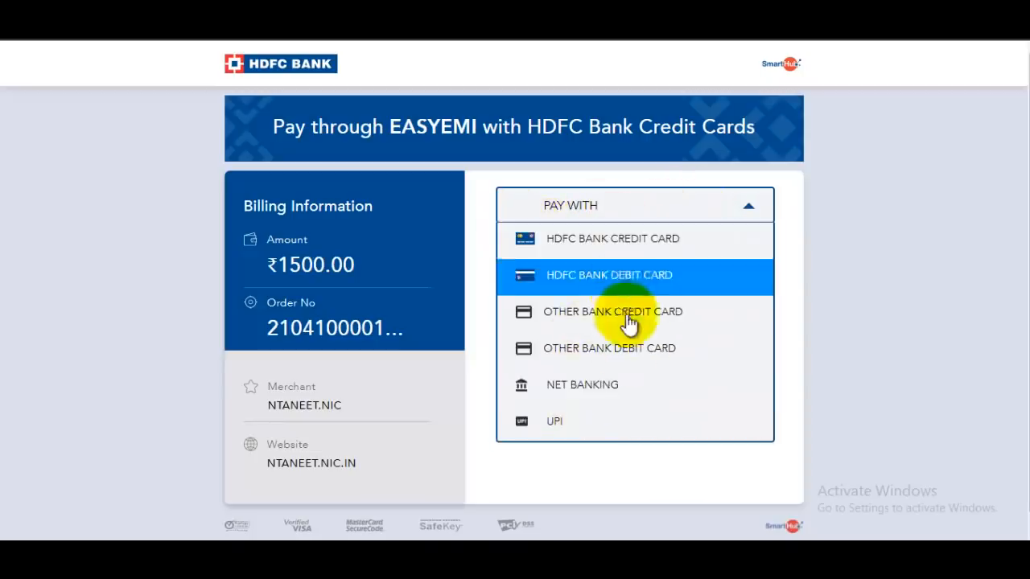
left_click(649, 280)
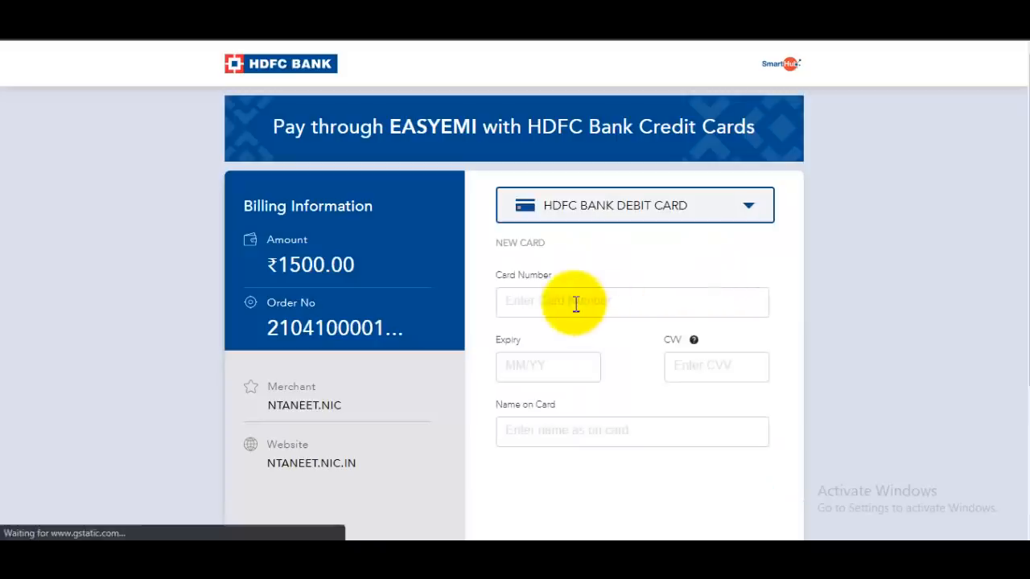
left_click(575, 305)
scroll(571, 326, "down", 3)
scroll(748, 344, "up", 3)
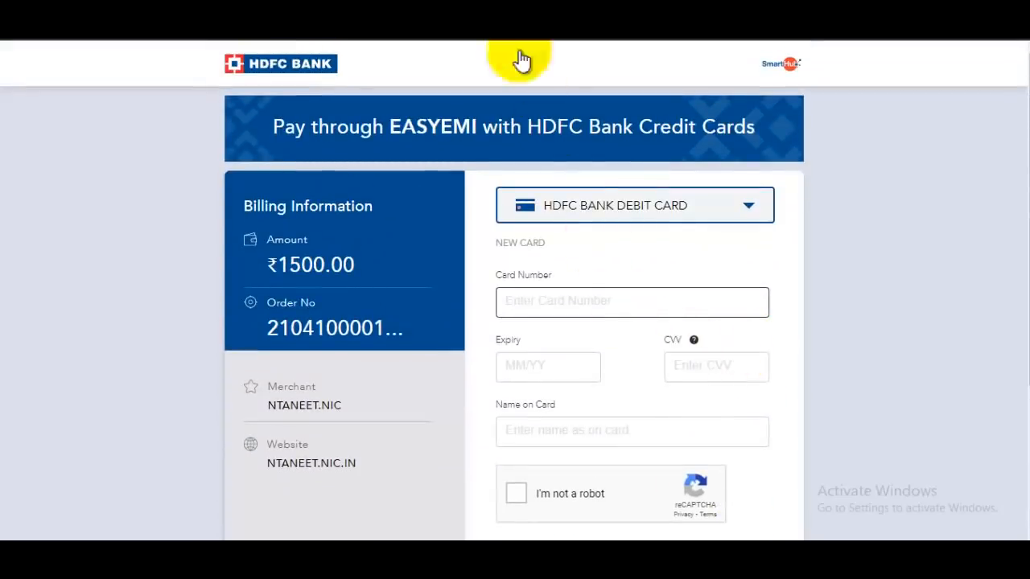
left_click(484, 11)
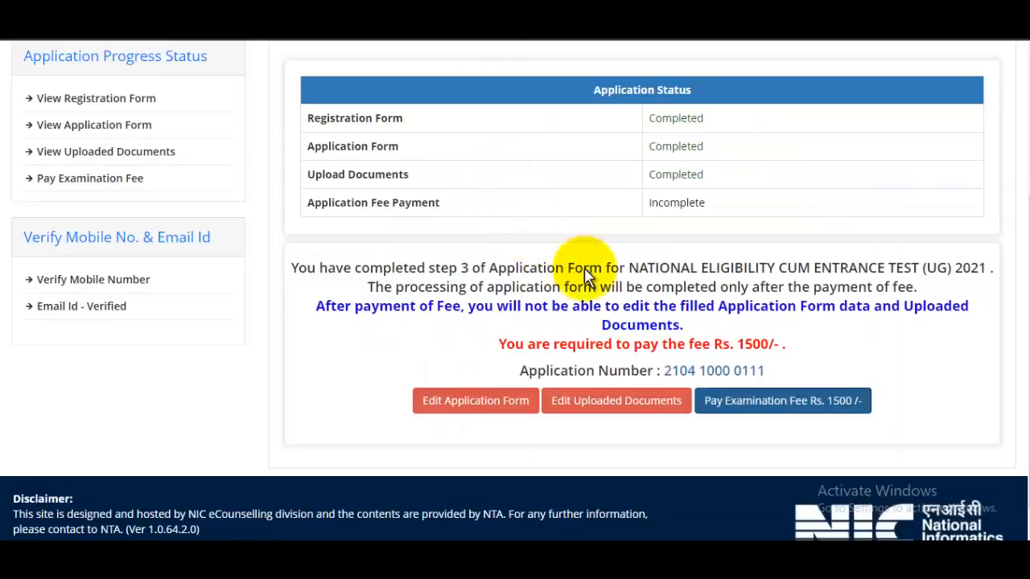
scroll(595, 274, "up", 2)
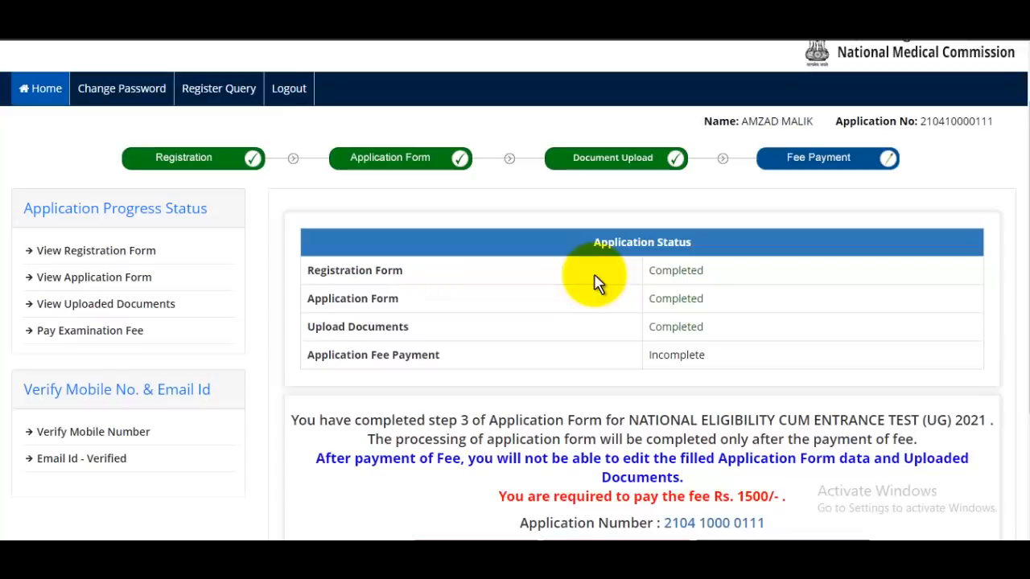